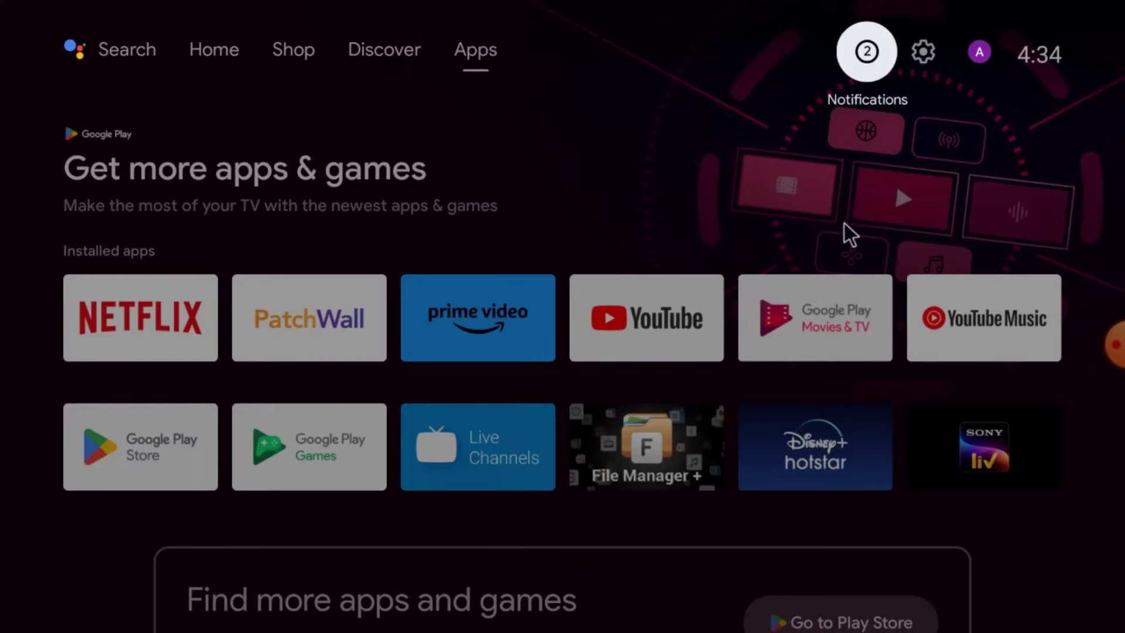
Launch Google Play Store and bring up the keyboard in its search field.
{"action": "key", "text": "Down"}
{"action": "key", "text": "Down"}
{"action": "key", "text": "Down"}
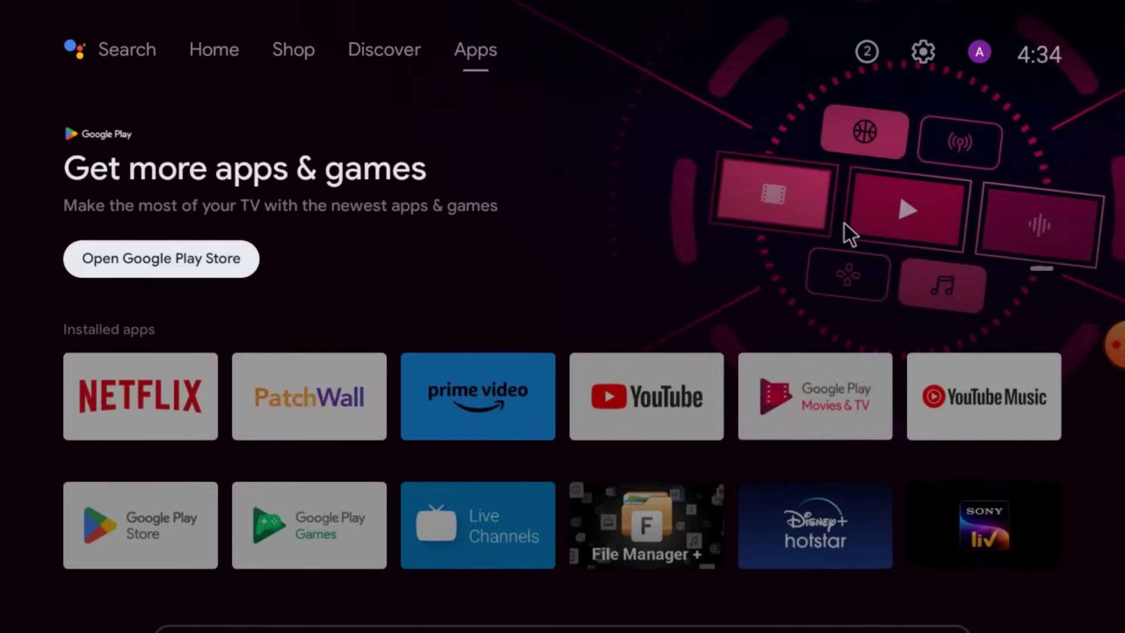
{"action": "key", "text": "Return"}
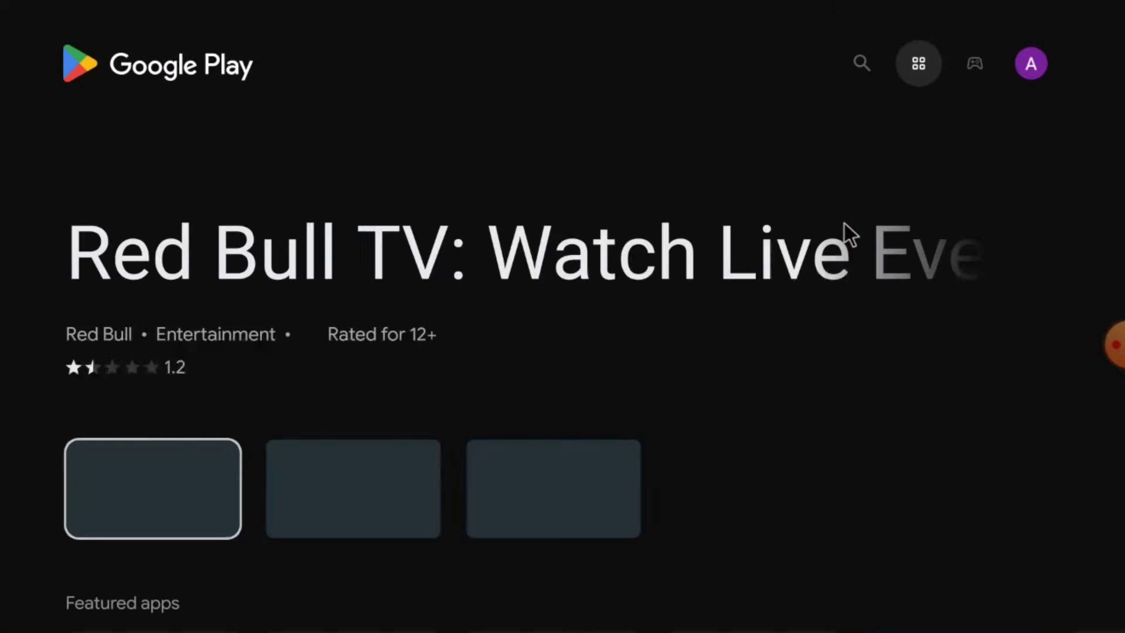
{"action": "key", "text": "Up"}
{"action": "key", "text": "Left"}
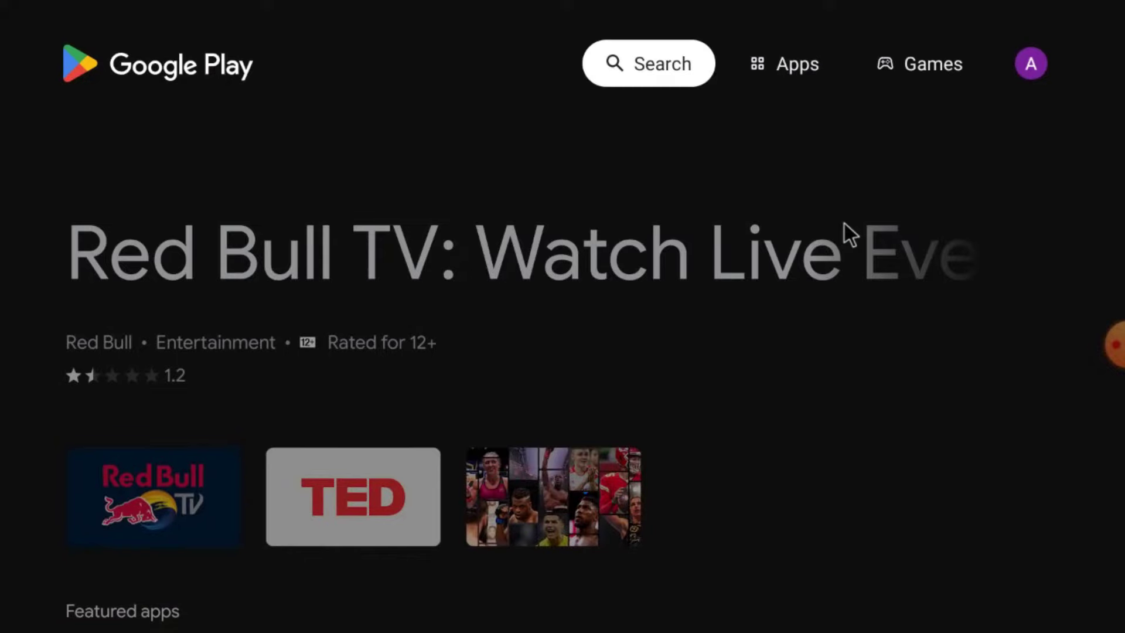
{"action": "key", "text": "Down"}
{"action": "key", "text": "Right"}
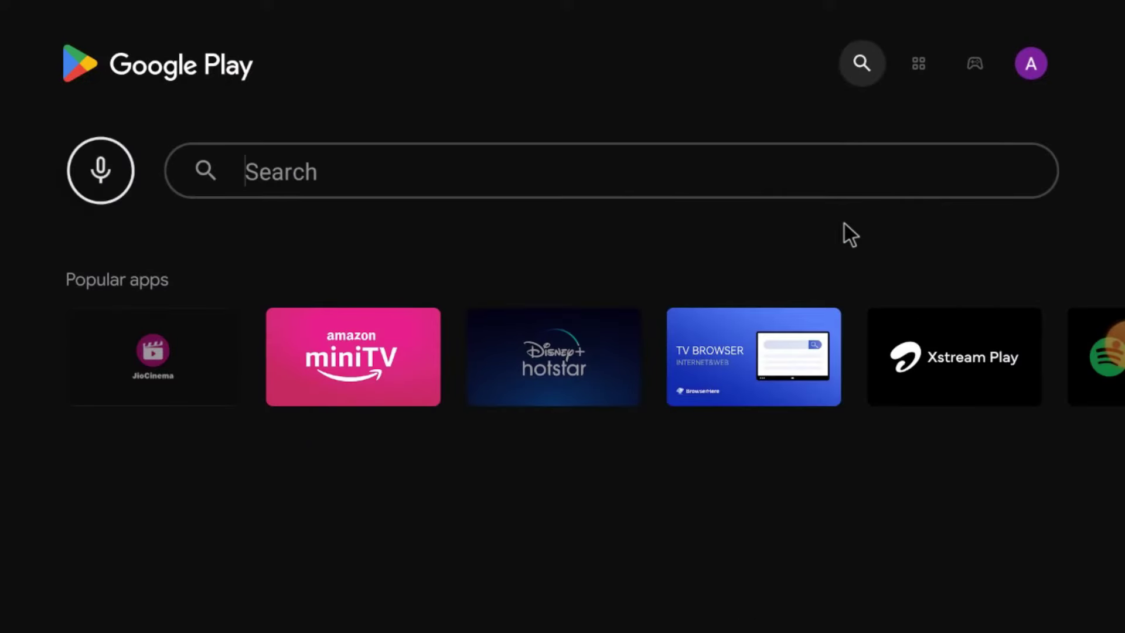
{"action": "key", "text": "Return"}
Search 'fi' and launch File Manager + from its store page.
{"action": "key", "text": "Down"}
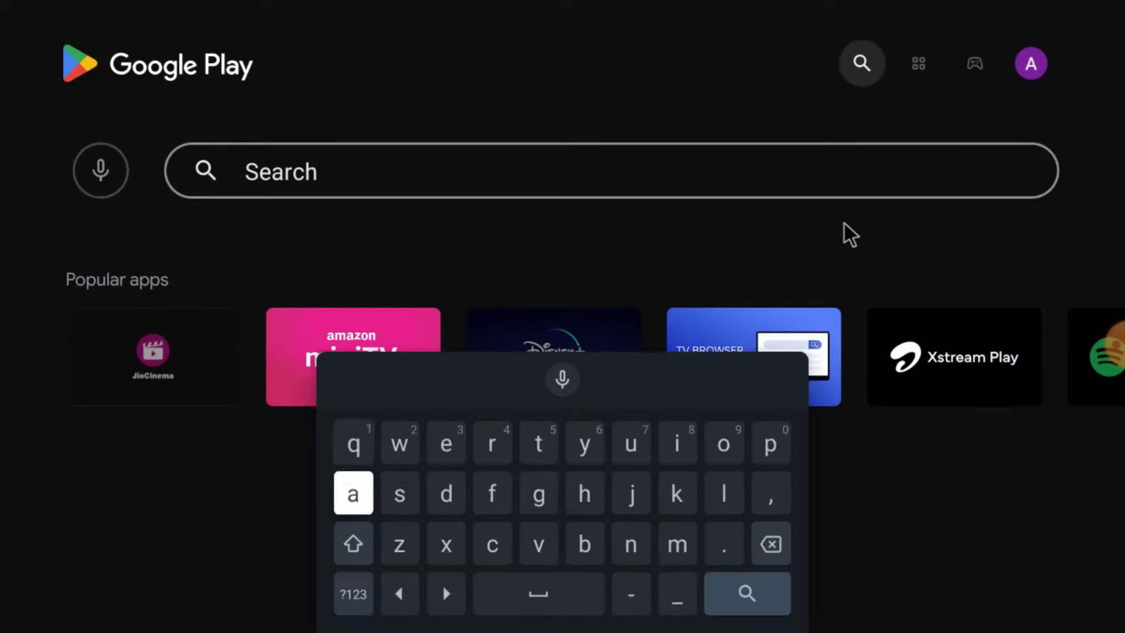
{"action": "key", "text": "Right"}
{"action": "key", "text": "Right"}
{"action": "key", "text": "Right"}
{"action": "key", "text": "Return"}
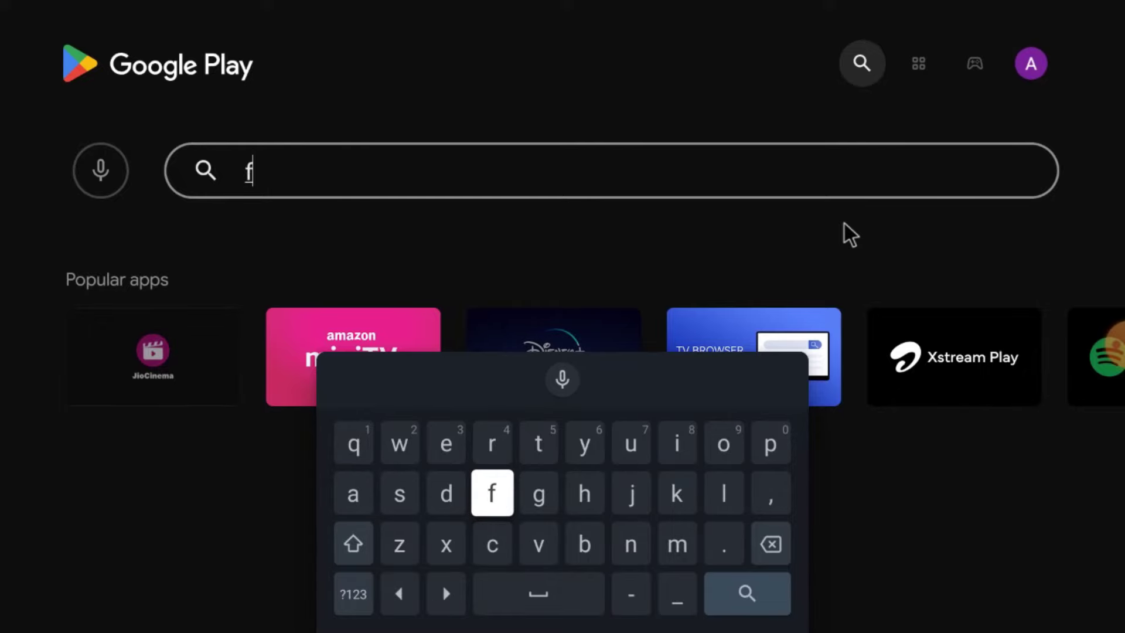
{"action": "key", "text": "Right"}
{"action": "key", "text": "Right"}
{"action": "key", "text": "Right"}
{"action": "key", "text": "Right"}
{"action": "key", "text": "Up"}
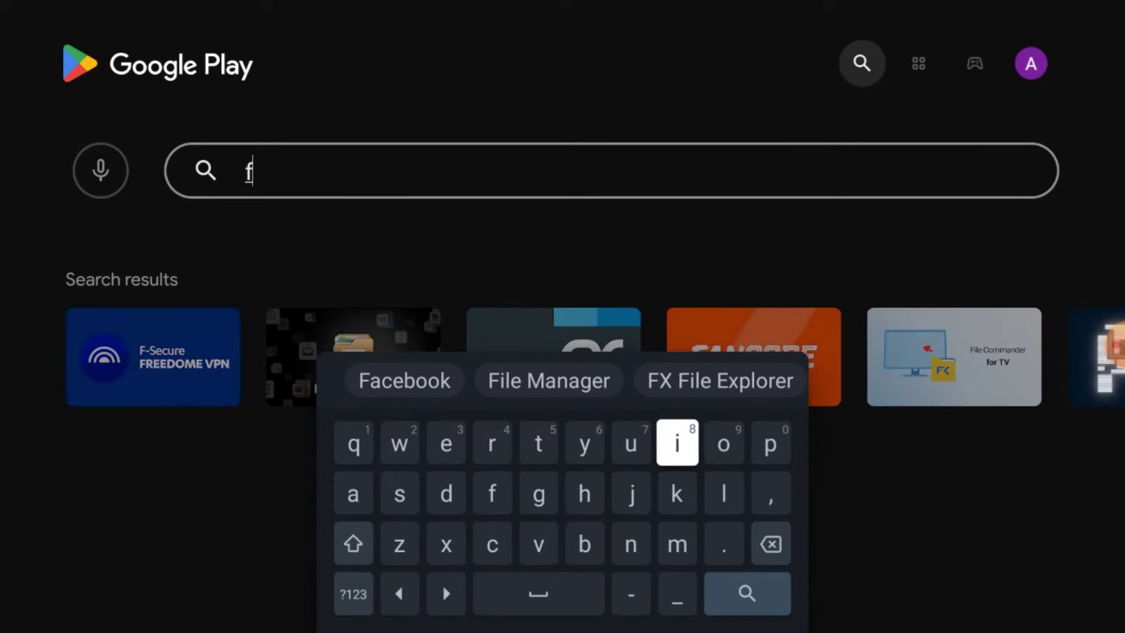
{"action": "key", "text": "Return"}
{"action": "key", "text": "Escape"}
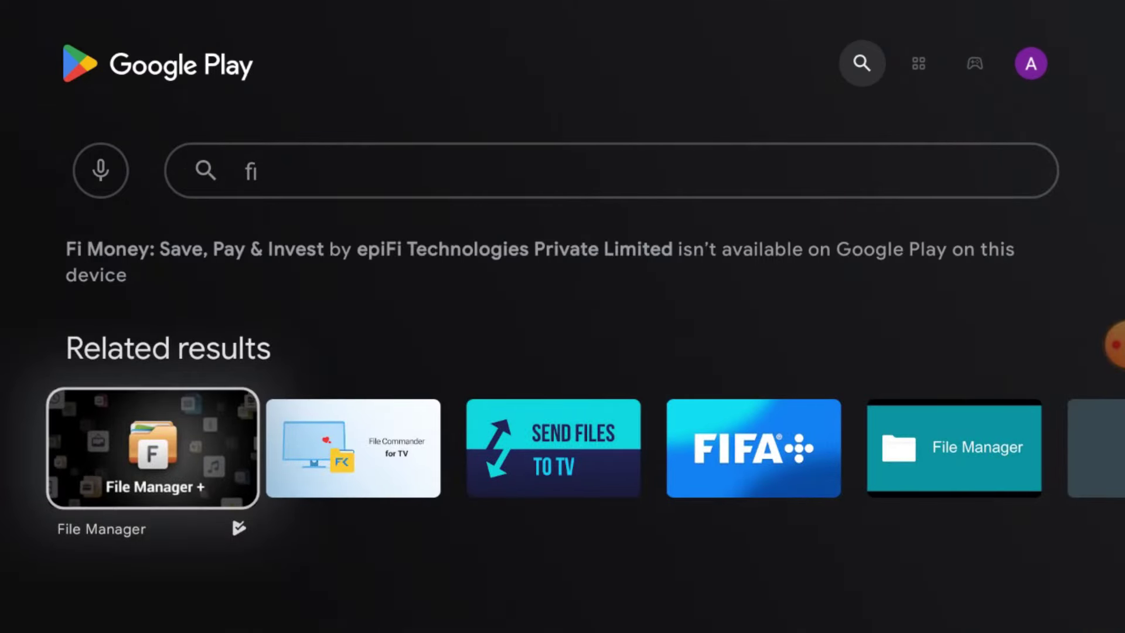
{"action": "left_click", "coordinate": [172, 466]}
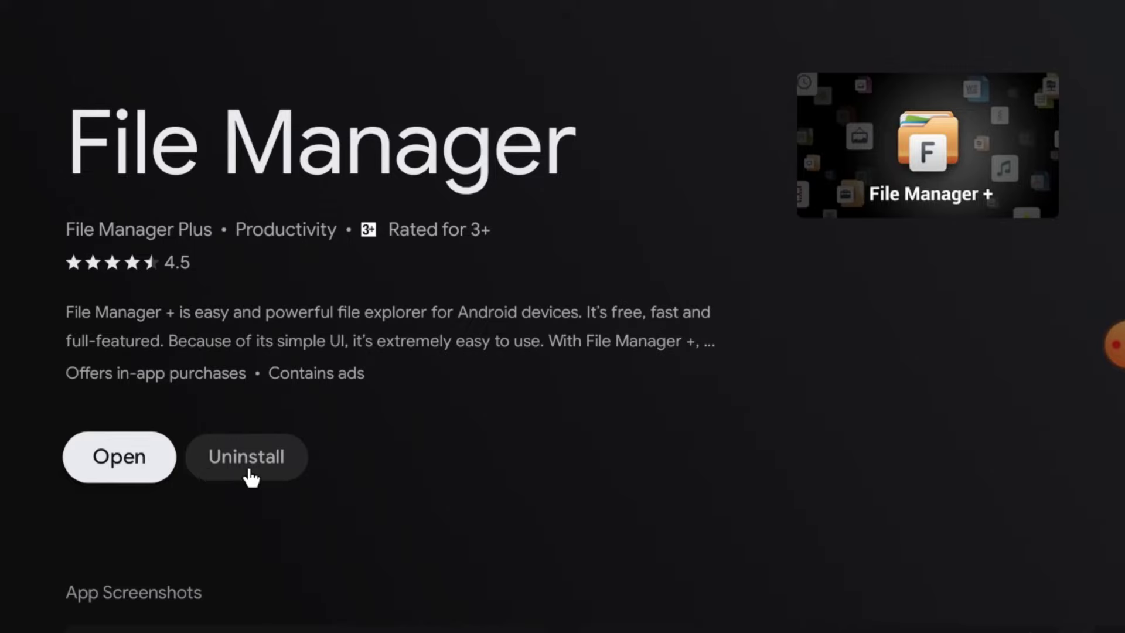
{"action": "left_click", "coordinate": [130, 459]}
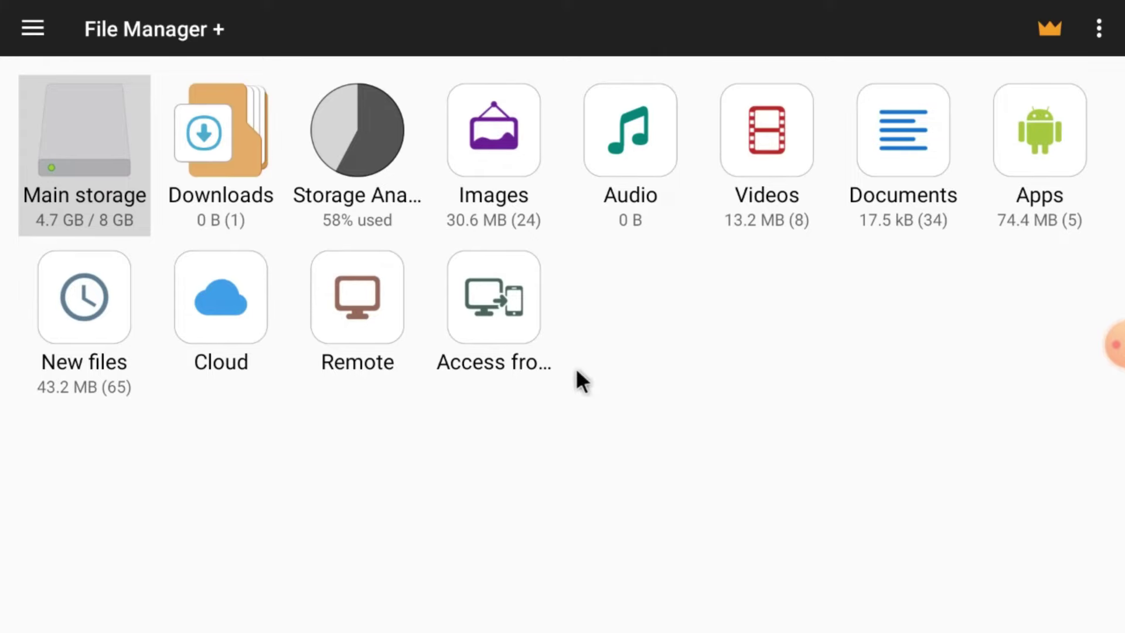
Exit File Manager +, relaunch it from installed apps to check USB storage, then exit home.
{"action": "key", "text": "Escape"}
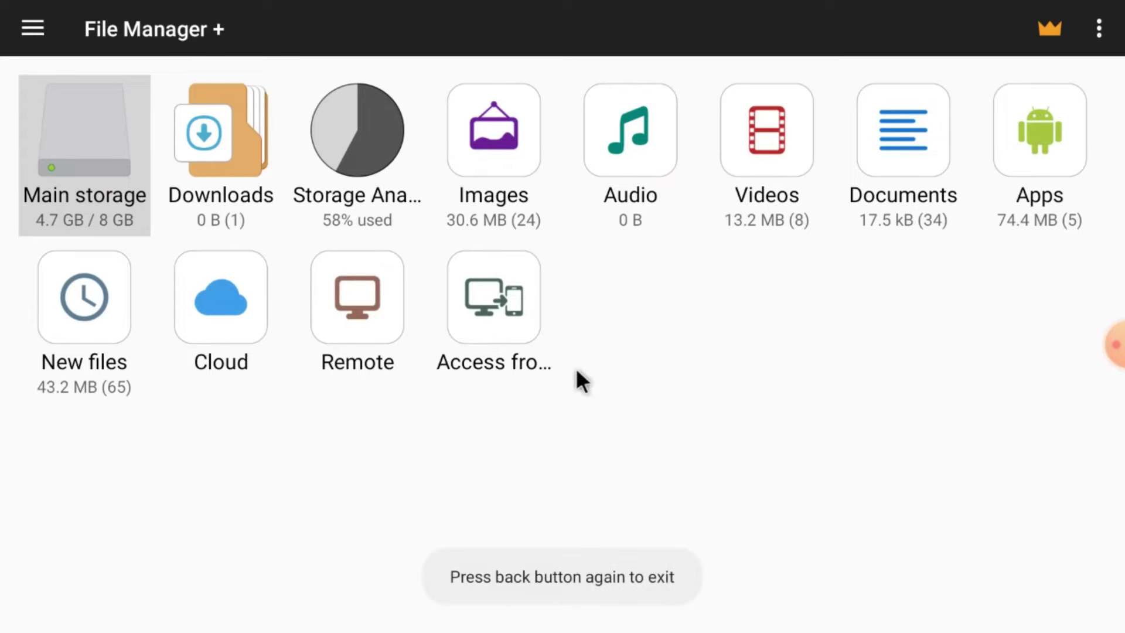
{"action": "key", "text": "Escape"}
{"action": "key", "text": "Escape"}
{"action": "key", "text": "Escape"}
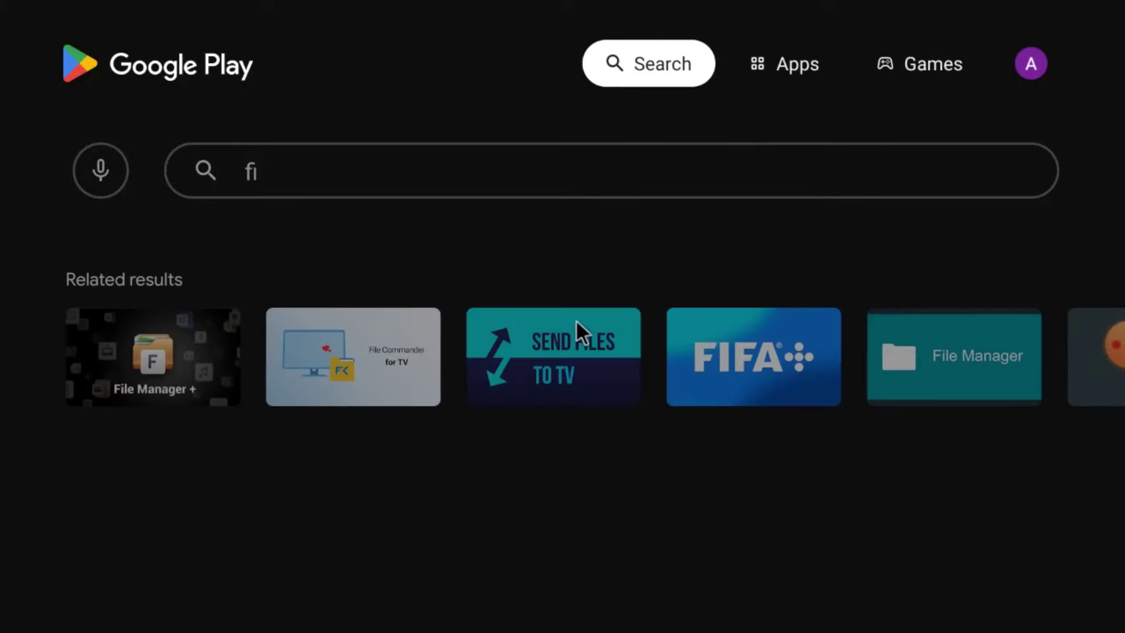
{"action": "key", "text": "Right"}
{"action": "key", "text": "Escape"}
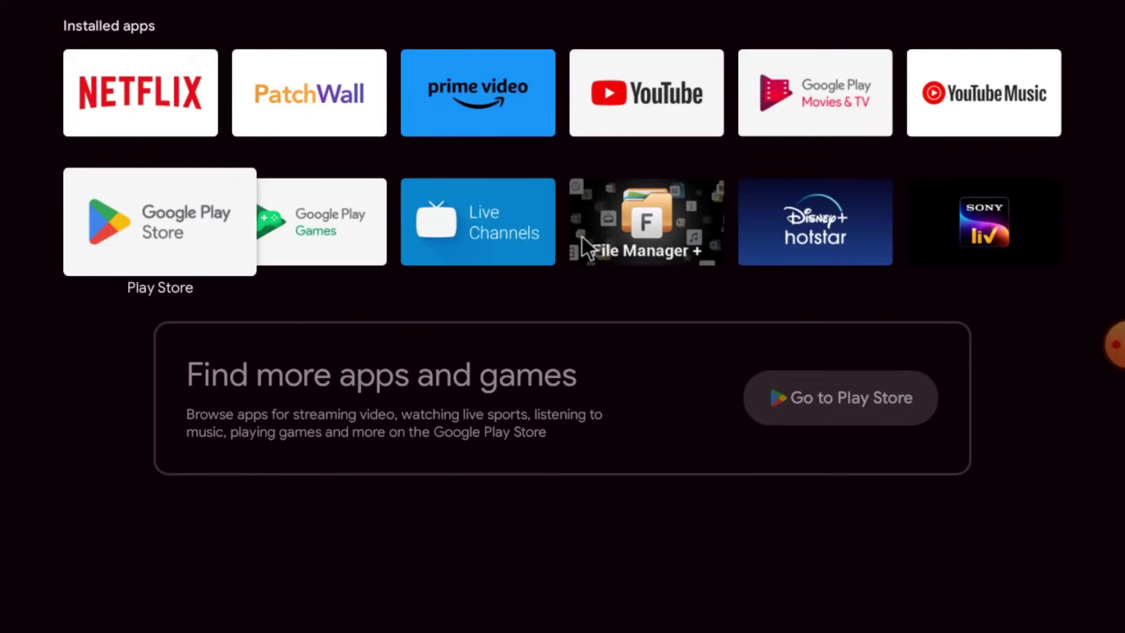
{"action": "left_click", "coordinate": [581, 235]}
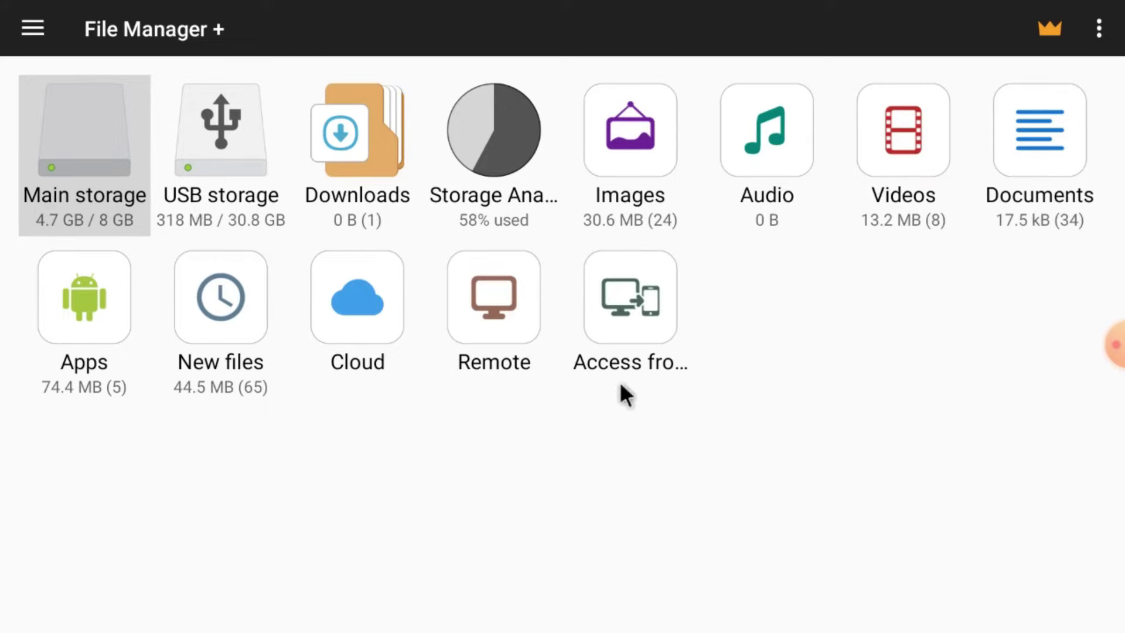
{"action": "key", "text": "Escape"}
{"action": "key", "text": "Escape"}
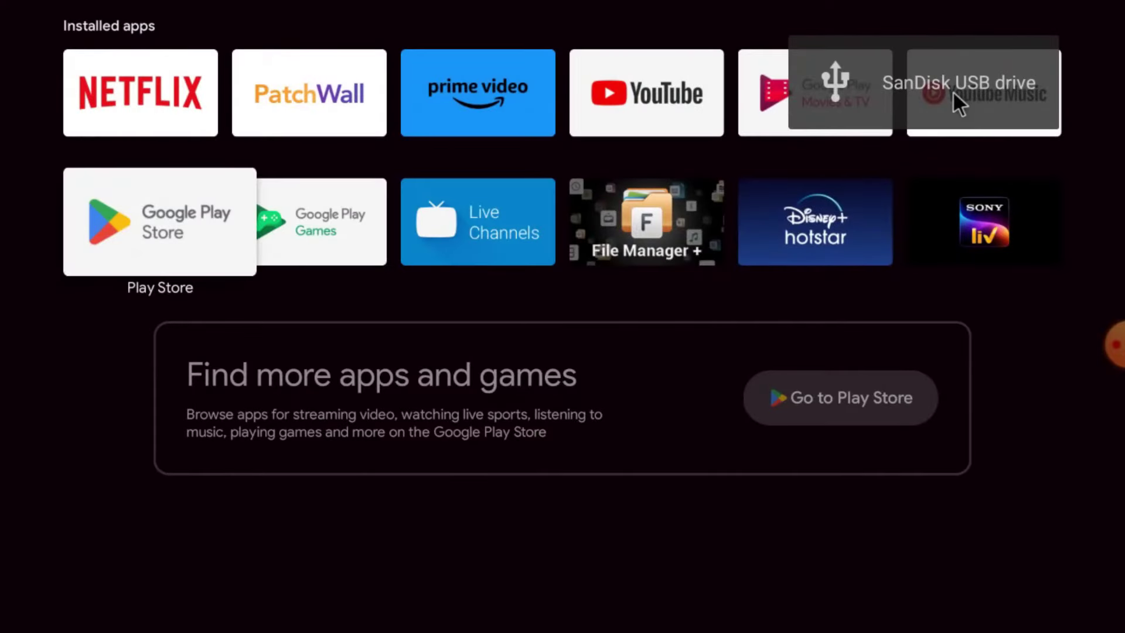
{"action": "key", "text": "Up"}
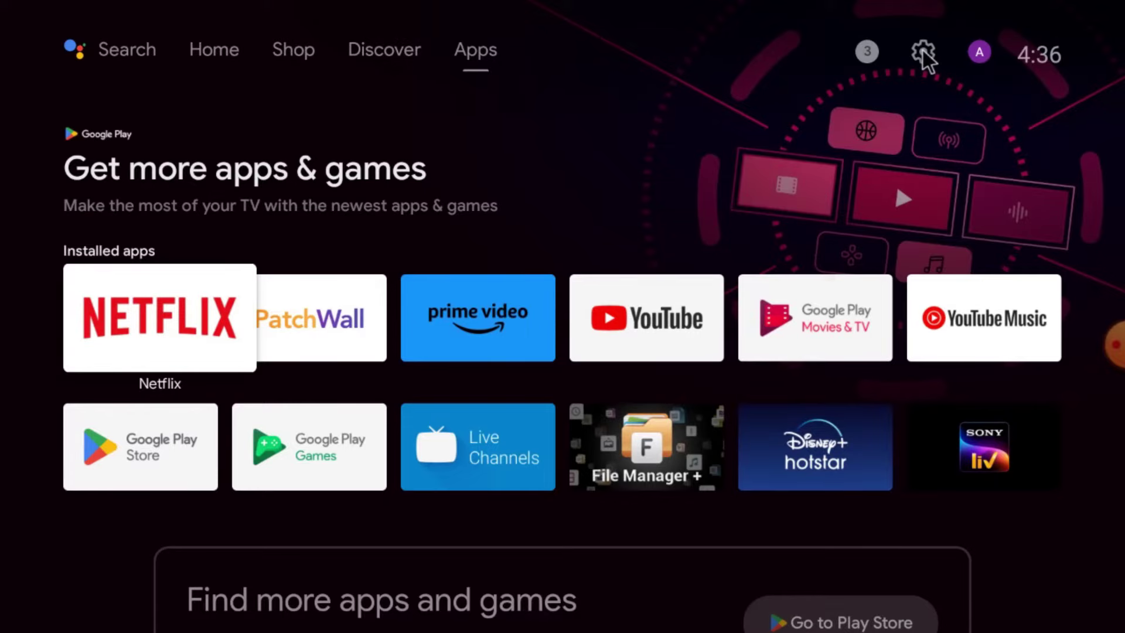
Launch File Manager + from its app info page under Settings > Apps.
{"action": "left_click", "coordinate": [924, 52]}
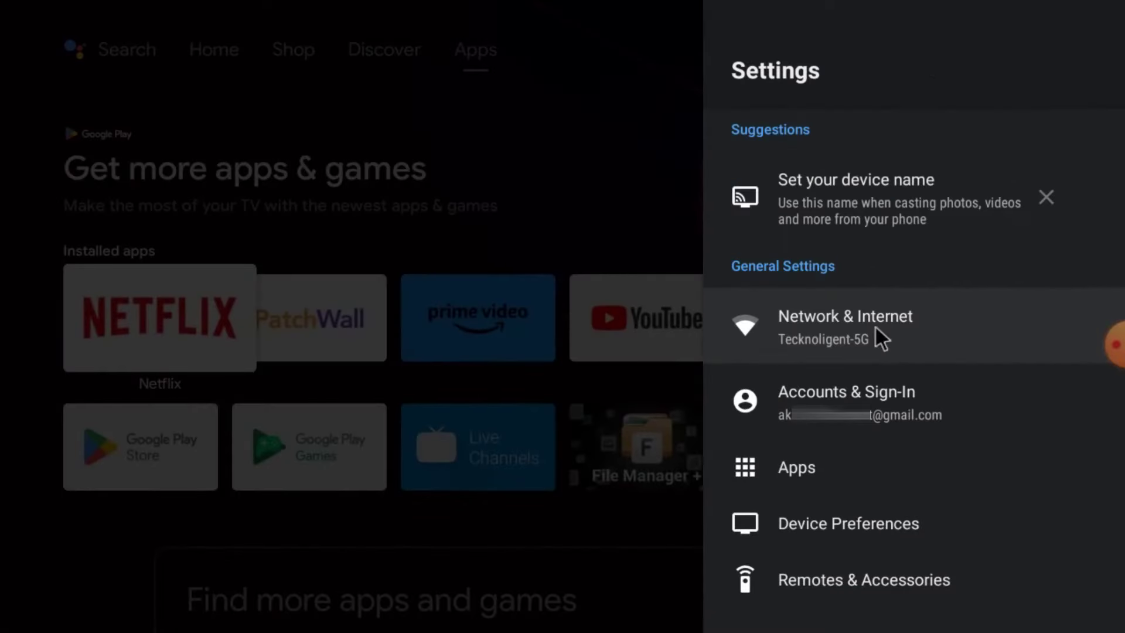
{"action": "left_click", "coordinate": [797, 468]}
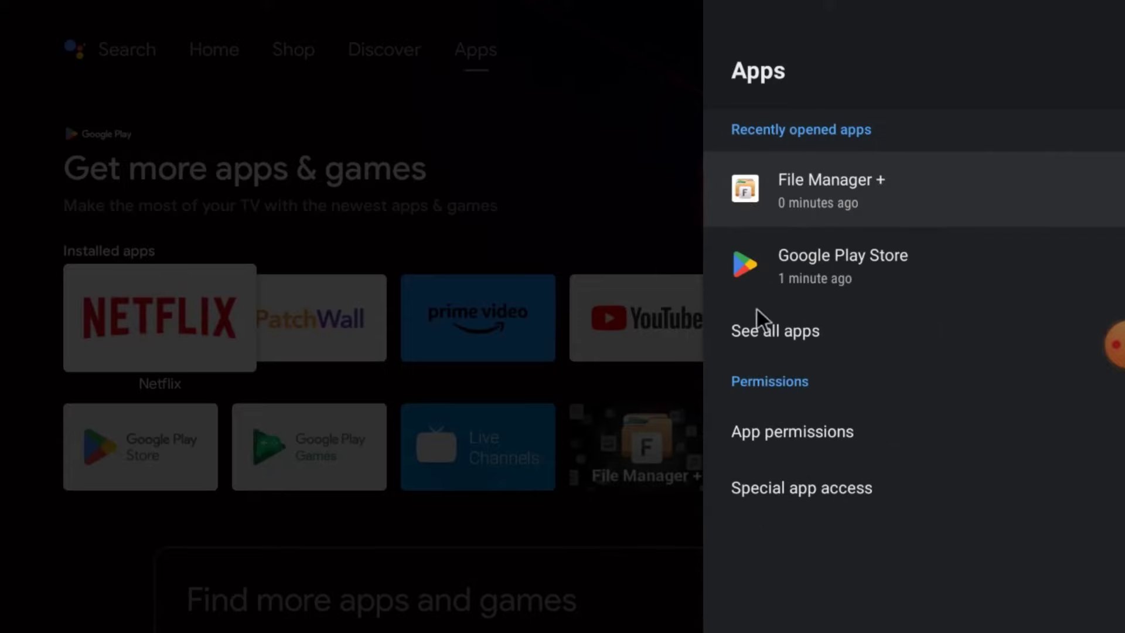
{"action": "left_click", "coordinate": [789, 164]}
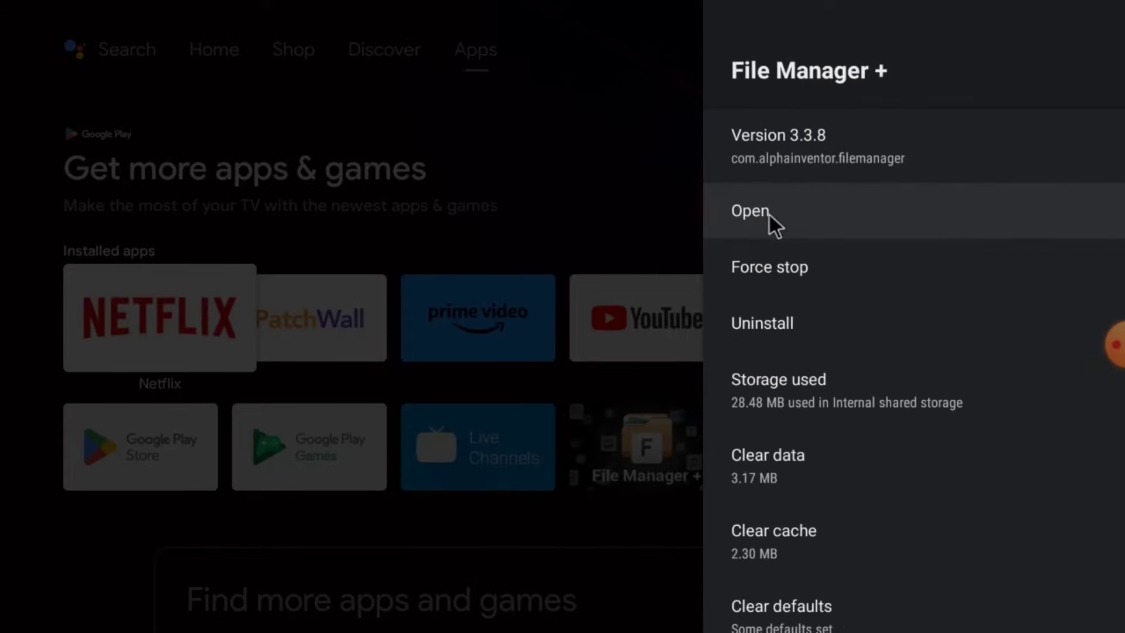
{"action": "left_click", "coordinate": [786, 210]}
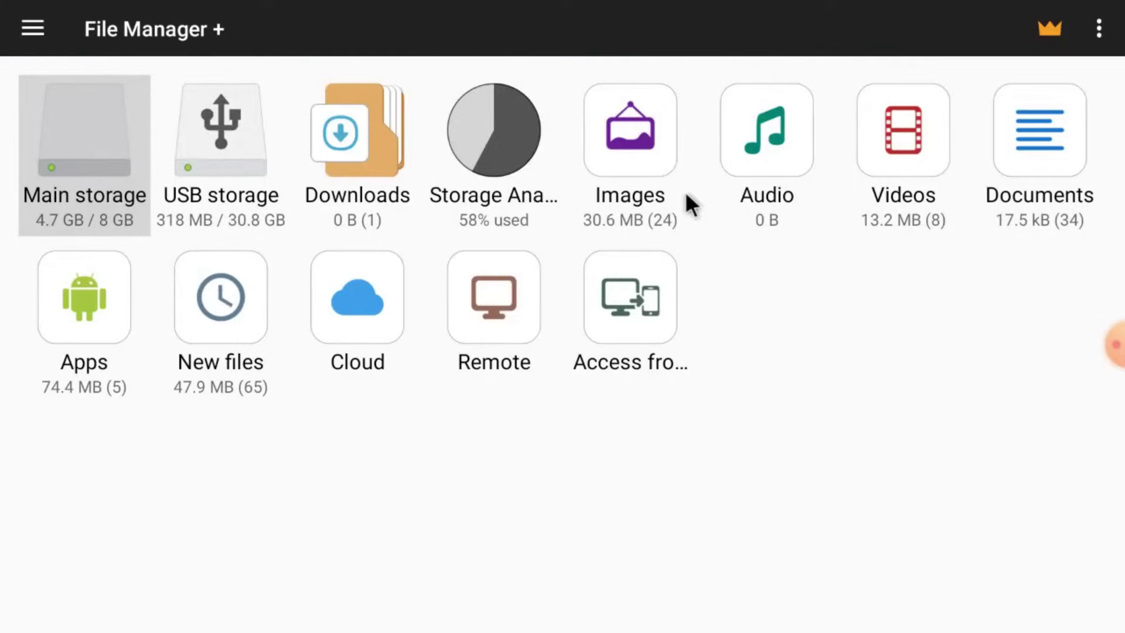
Open USB storage and install the Set Orientation_v1.1.4.apk update.
{"action": "left_click", "coordinate": [211, 149]}
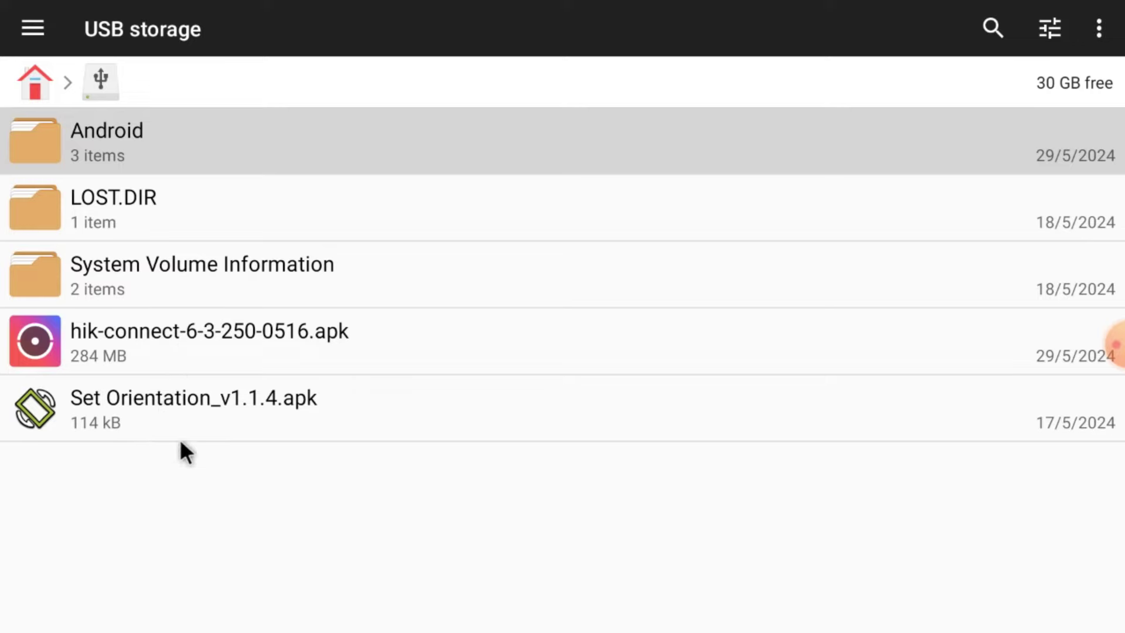
{"action": "left_click", "coordinate": [176, 401]}
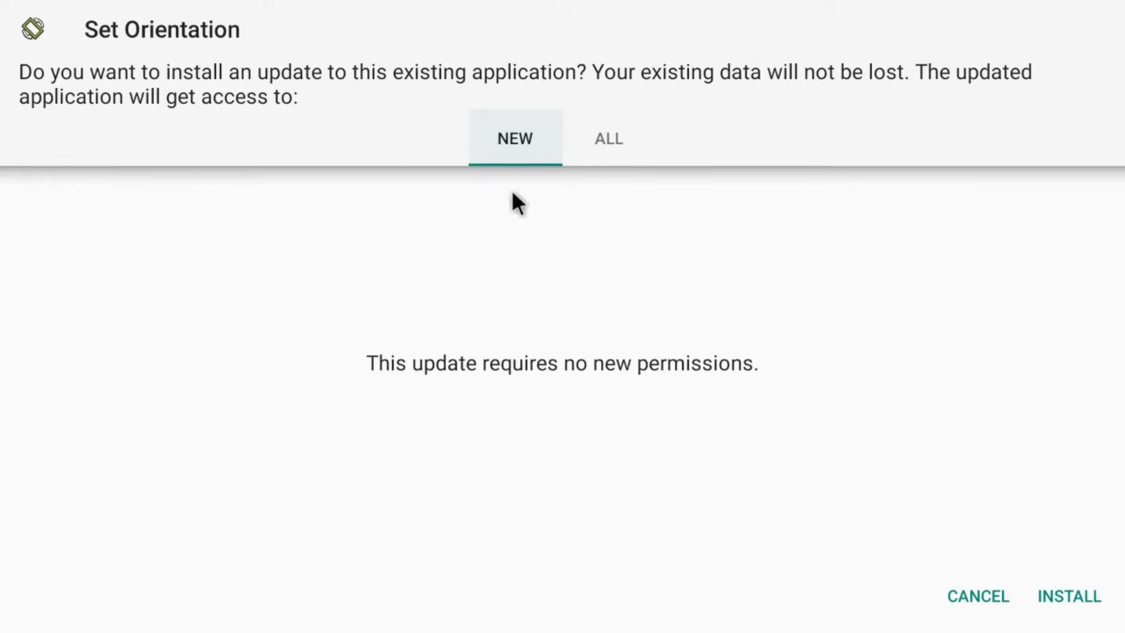
{"action": "left_click", "coordinate": [535, 154]}
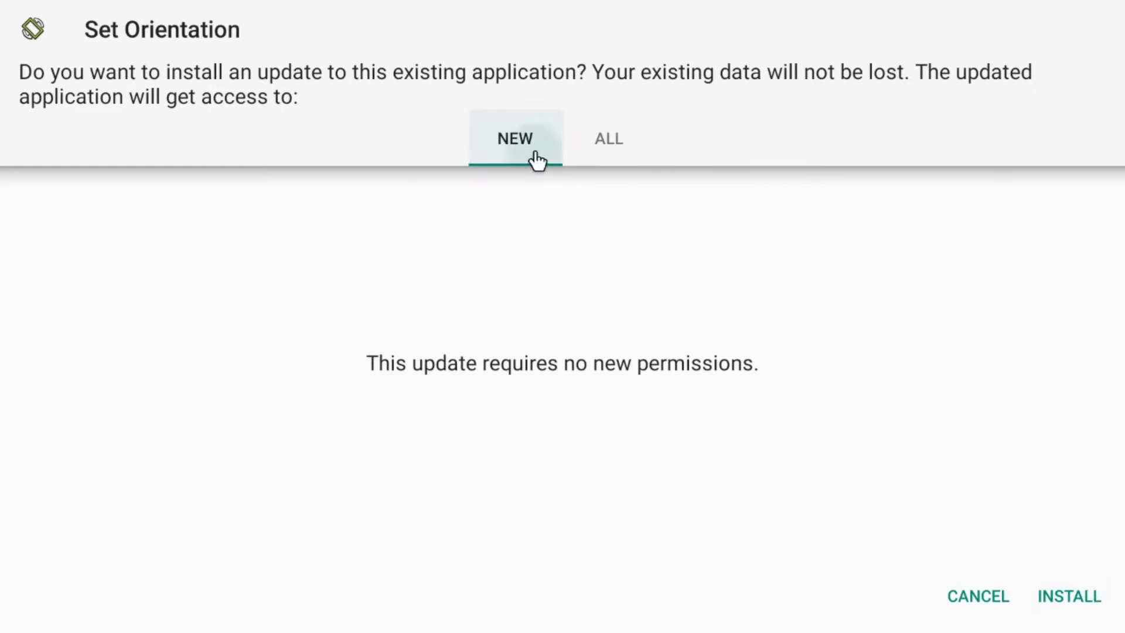
{"action": "left_click", "coordinate": [1068, 593]}
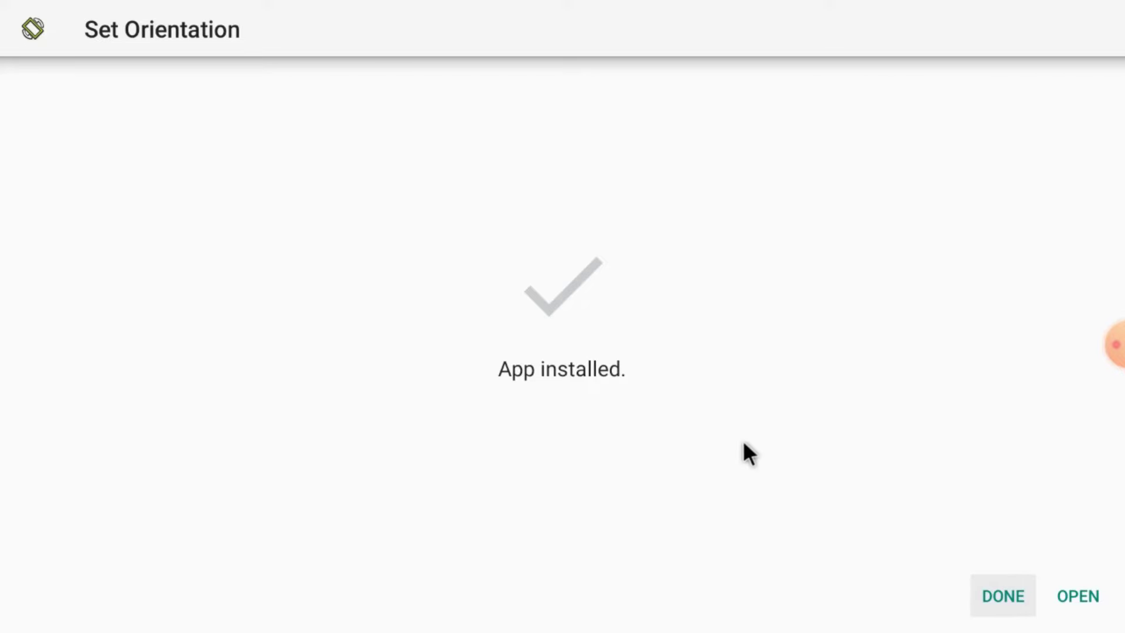
Open Set Orientation, keep Landscape as the orientation, and confirm with OK.
{"action": "left_click", "coordinate": [1077, 595]}
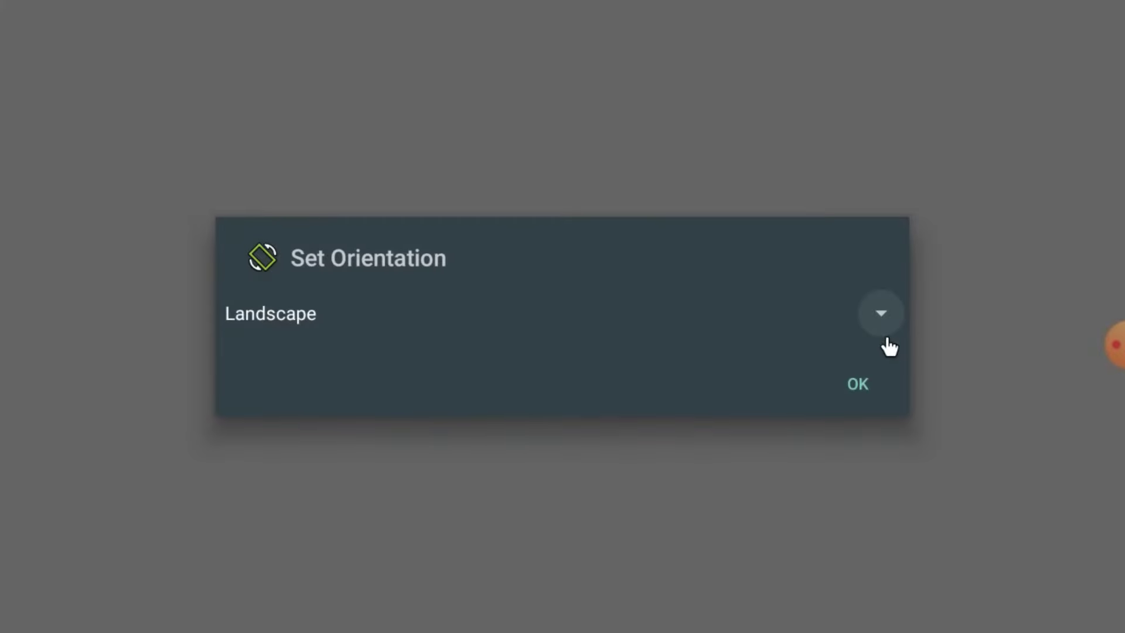
{"action": "left_click", "coordinate": [880, 321]}
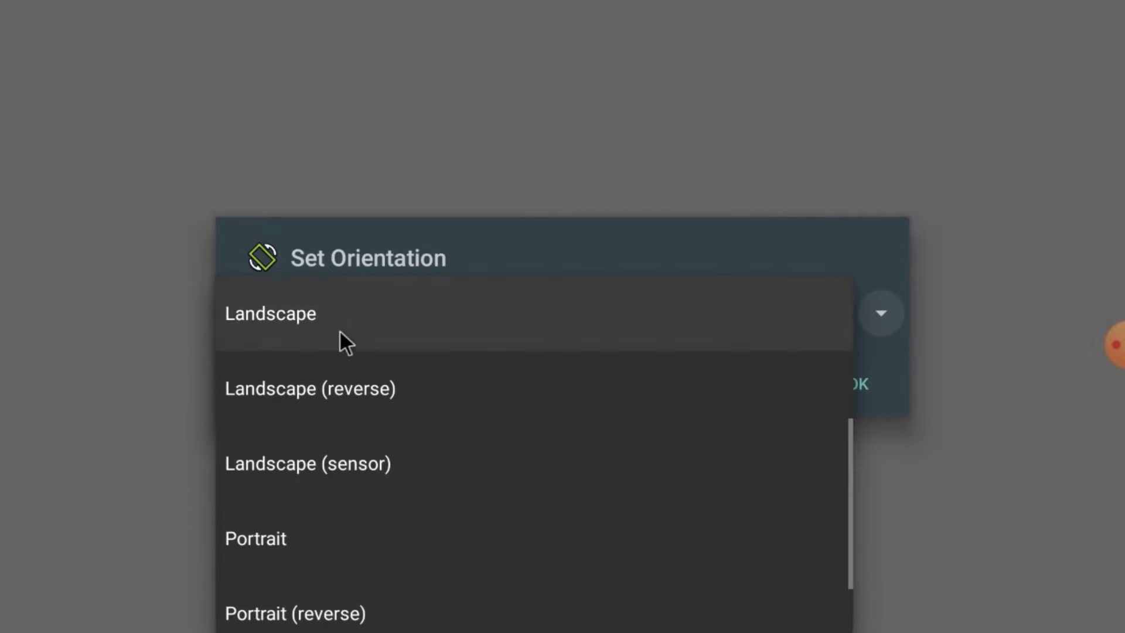
{"action": "left_click", "coordinate": [339, 330]}
{"action": "left_click", "coordinate": [857, 386]}
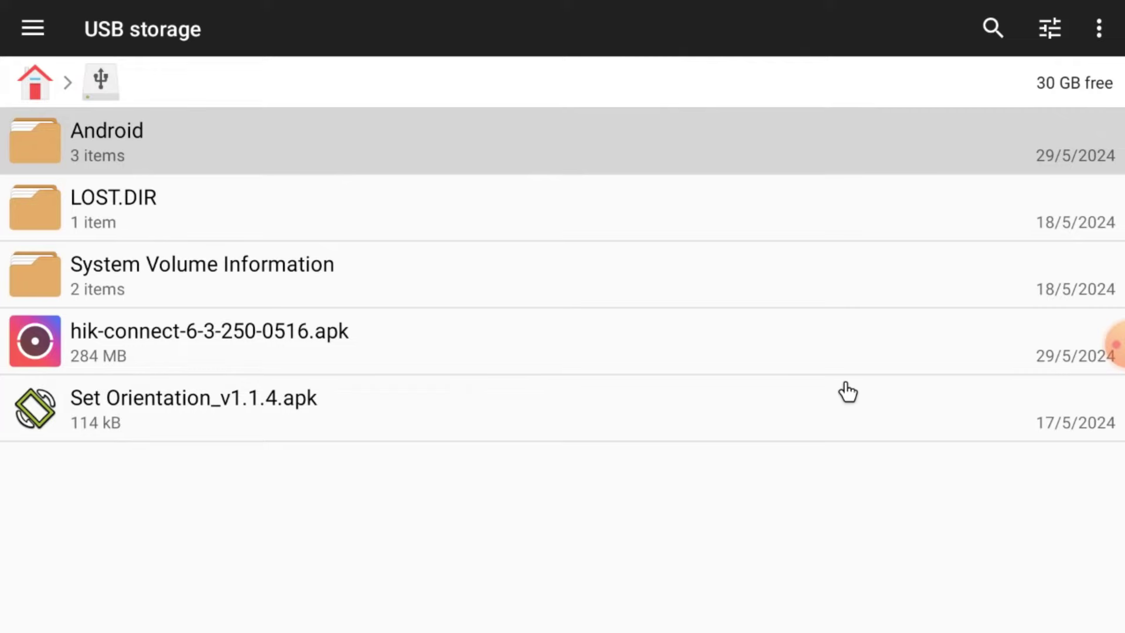
Install hik-connect-6-3-250-0516.apk from USB storage, then leave File Manager +.
{"action": "left_click", "coordinate": [186, 329]}
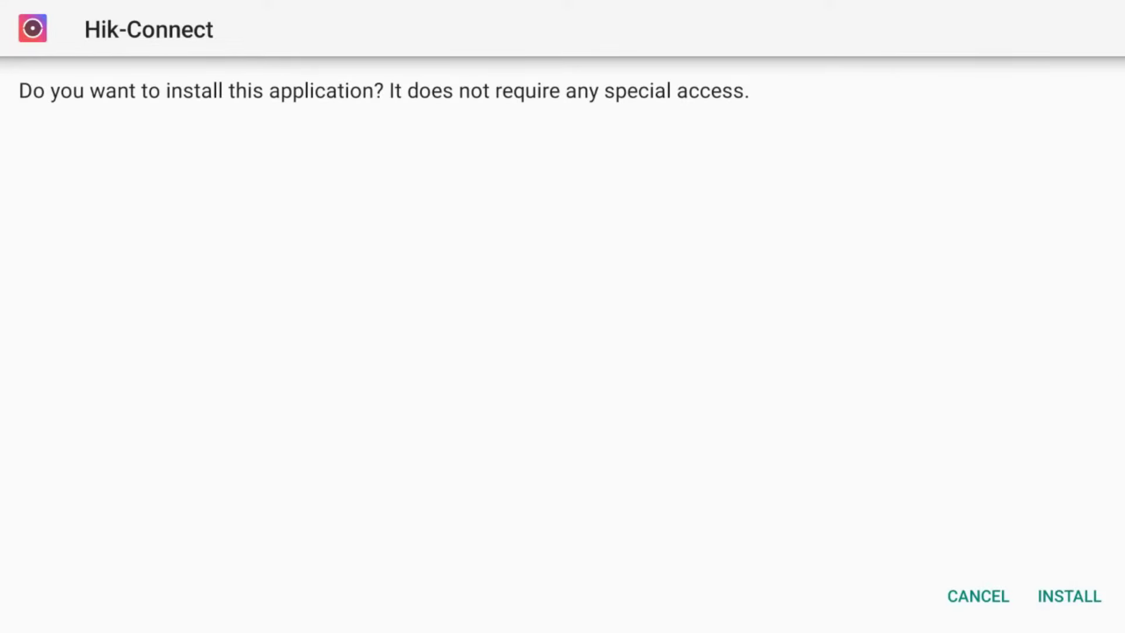
{"action": "left_click", "coordinate": [1060, 601]}
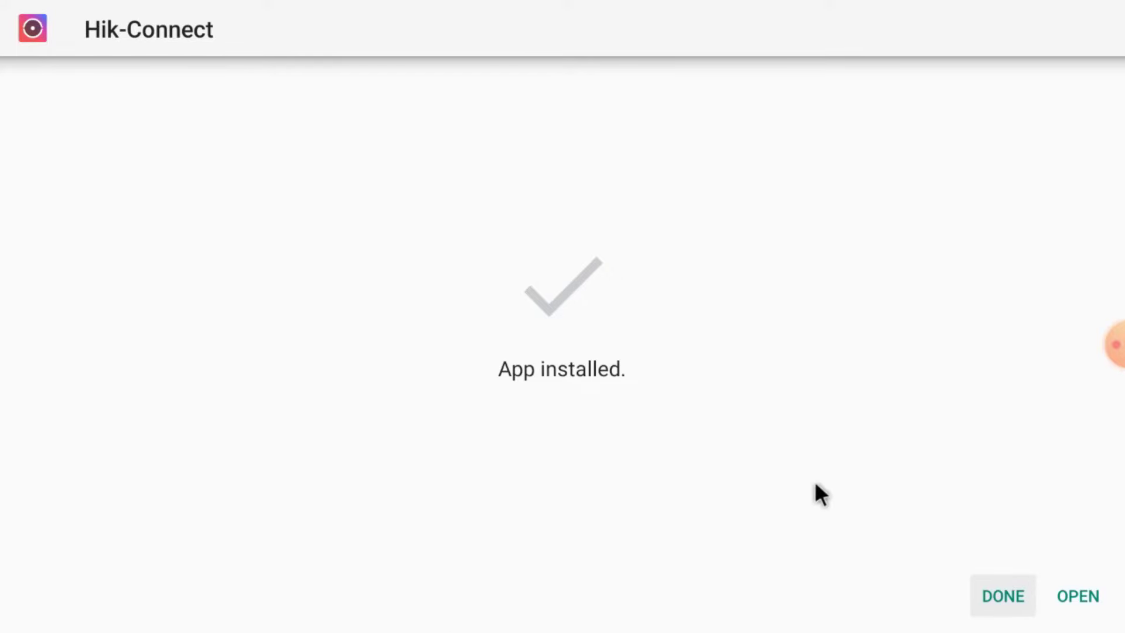
{"action": "left_click", "coordinate": [996, 595]}
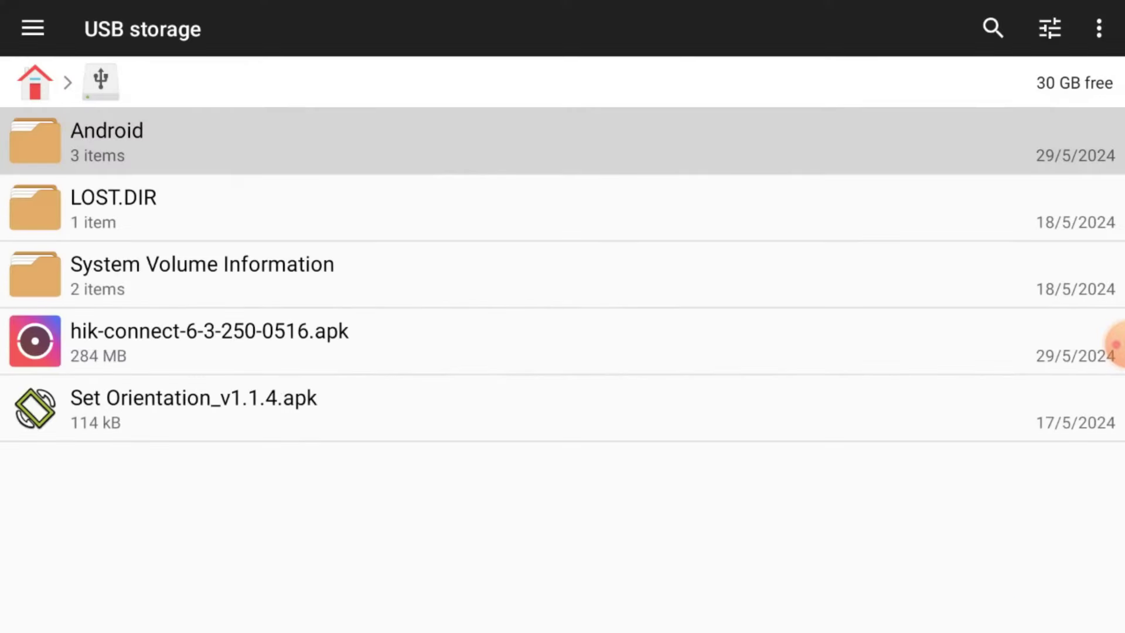
{"action": "key", "text": "Escape"}
{"action": "key", "text": "Escape"}
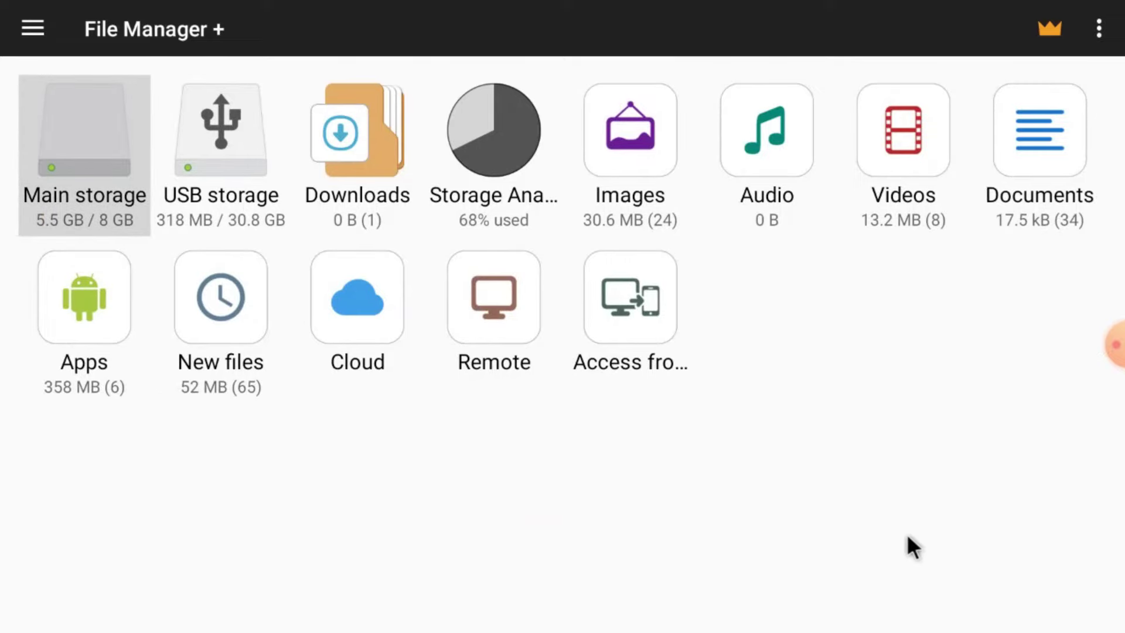
{"action": "key", "text": "Escape"}
{"action": "key", "text": "Escape"}
{"action": "key", "text": "Escape"}
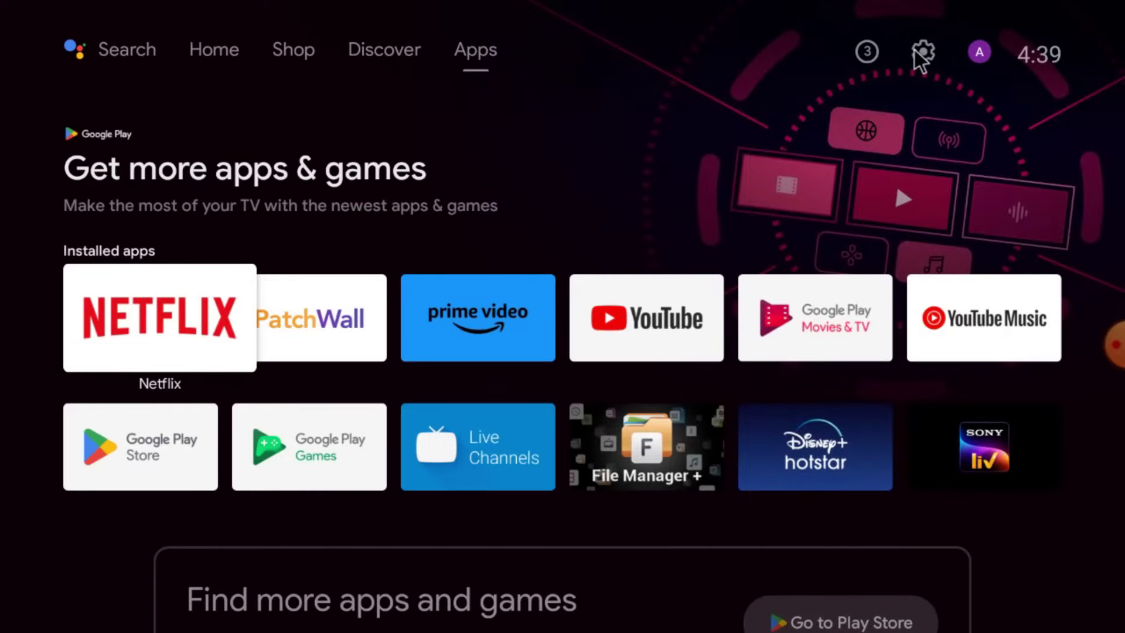
Enable Hik-Connect under Device Preferences > Security & restrictions > Unknown sources, then back out.
{"action": "left_click", "coordinate": [915, 50]}
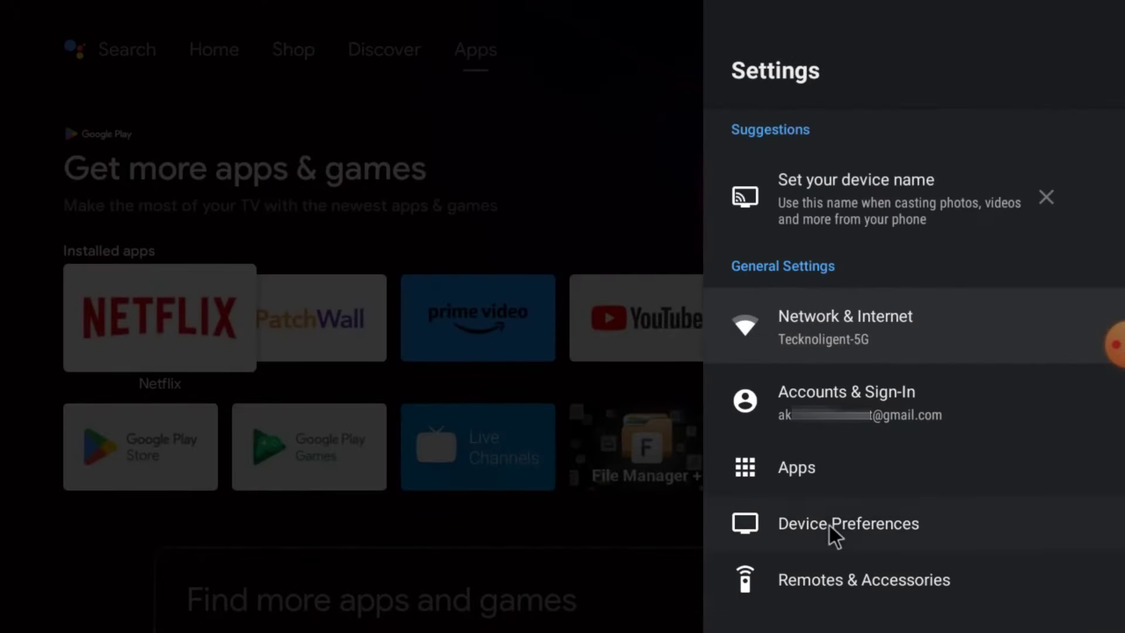
{"action": "left_click", "coordinate": [829, 523]}
{"action": "scroll", "coordinate": [811, 486], "scroll_direction": "down", "scroll_amount": 5}
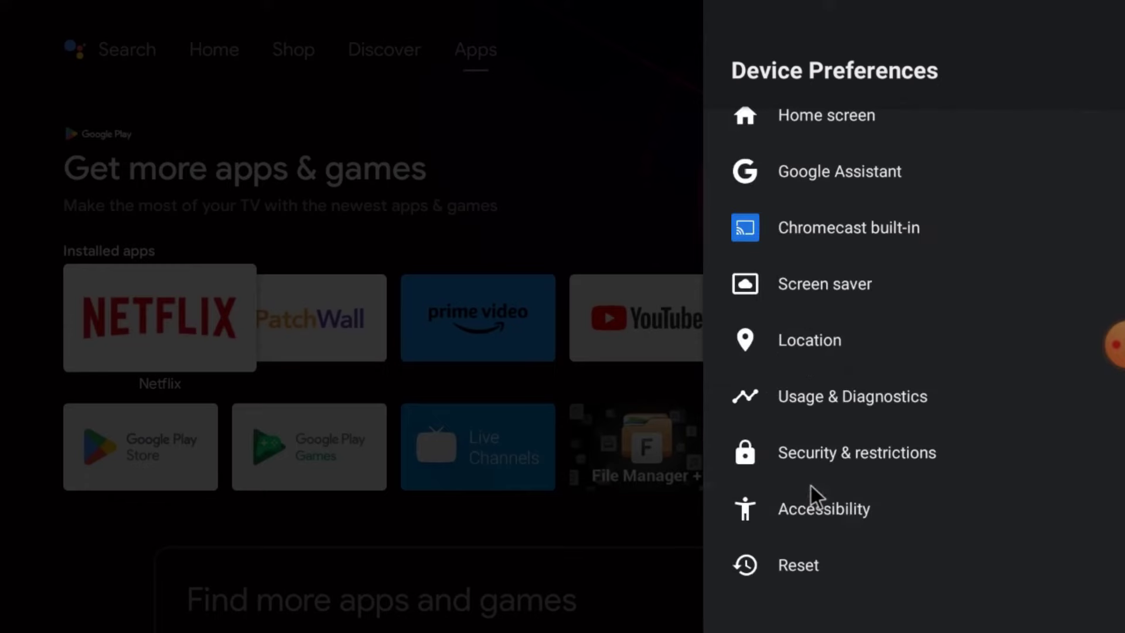
{"action": "left_click", "coordinate": [817, 450]}
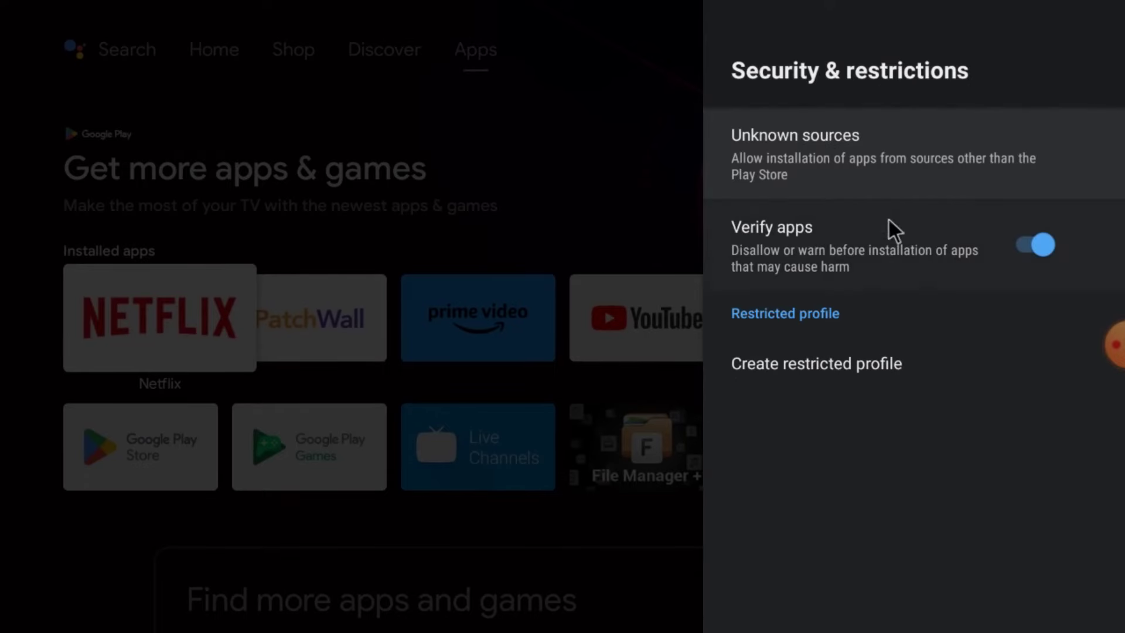
{"action": "left_click", "coordinate": [847, 165]}
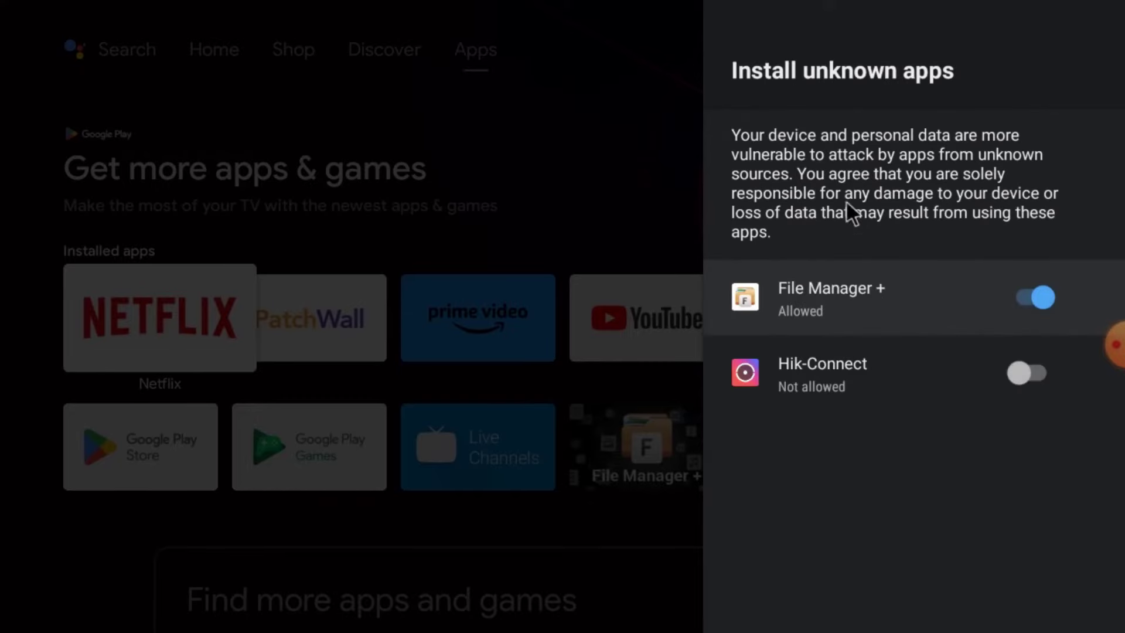
{"action": "left_click", "coordinate": [1031, 373]}
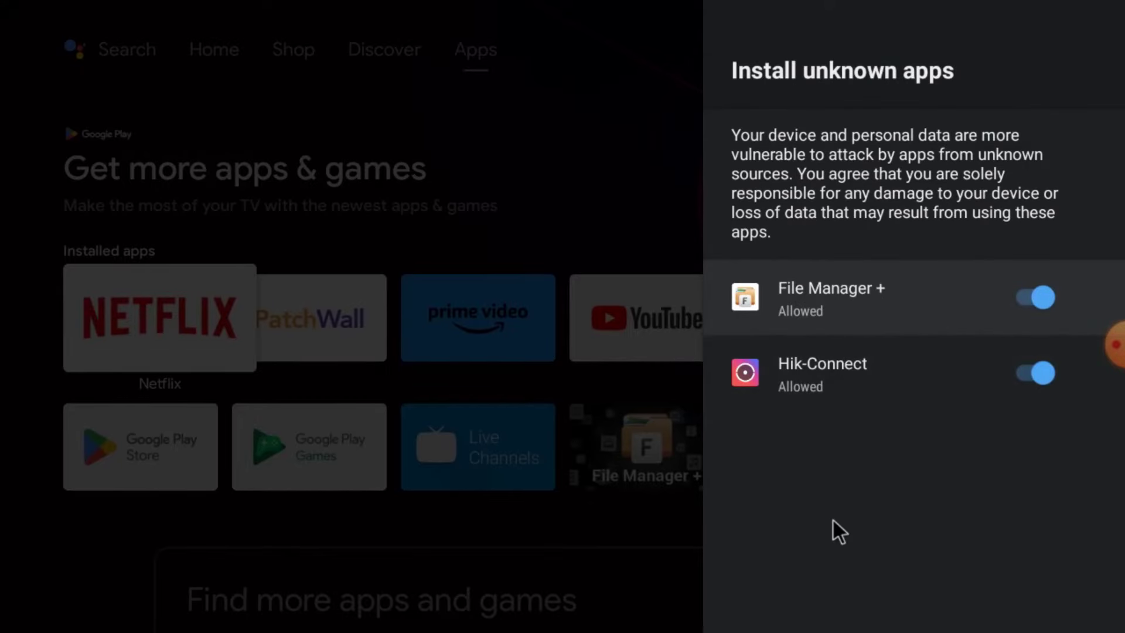
{"action": "key", "text": "Escape"}
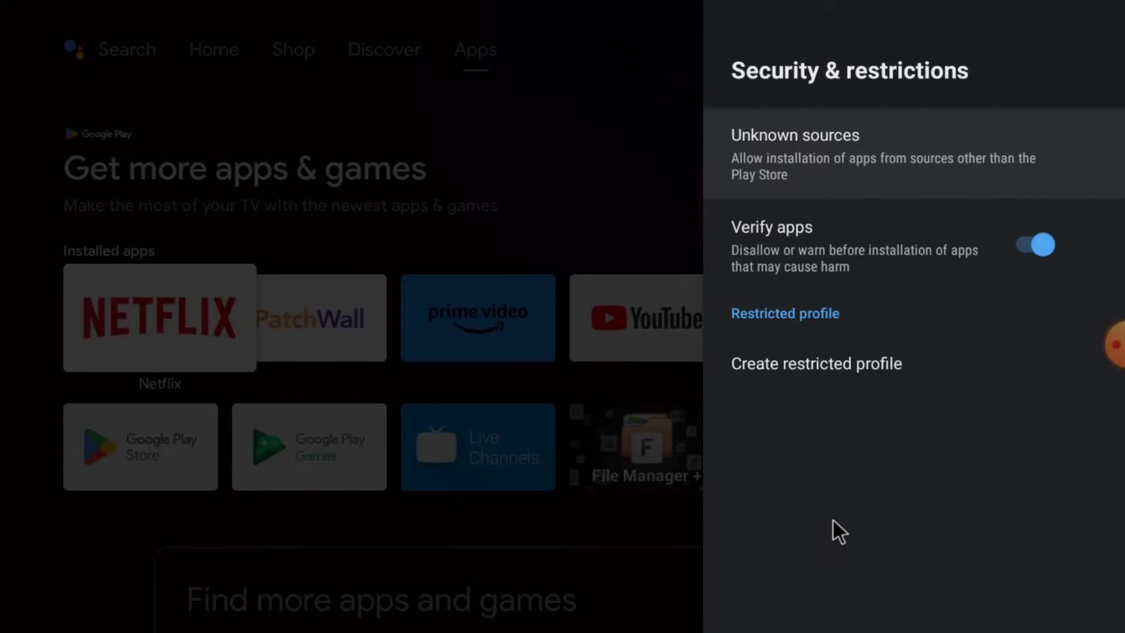
{"action": "key", "text": "Escape"}
{"action": "key", "text": "Escape"}
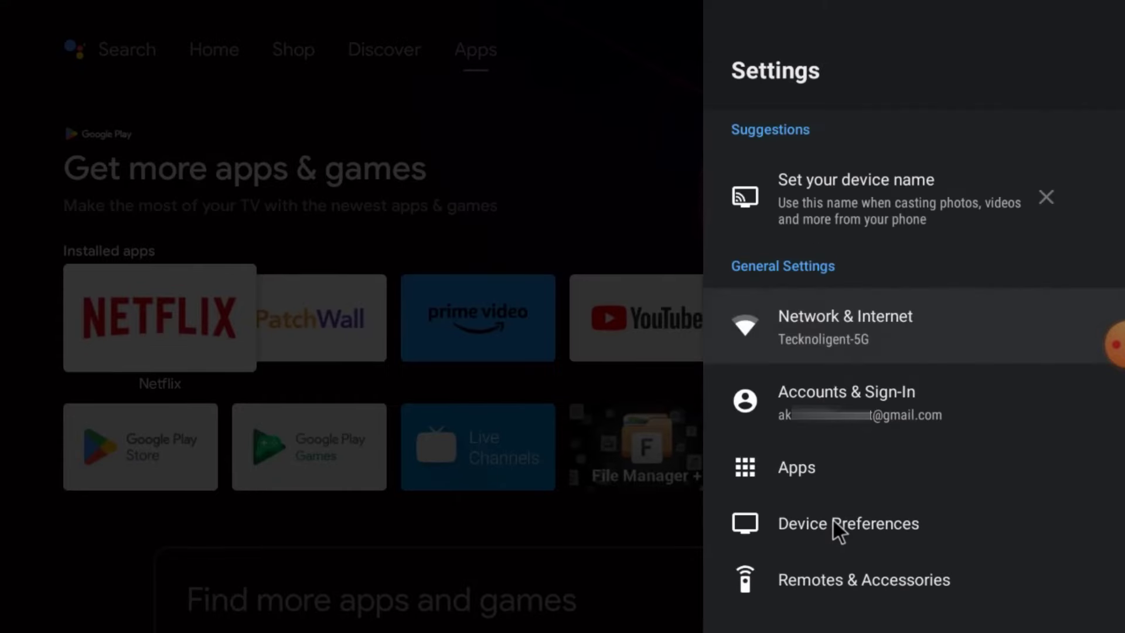
{"action": "key", "text": "Escape"}
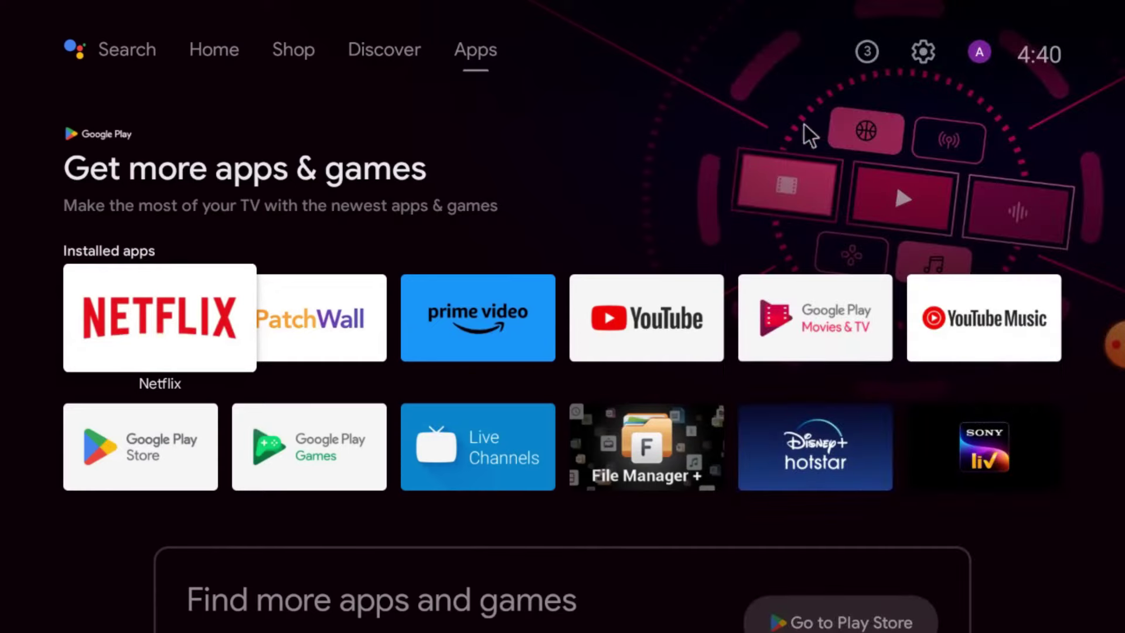
Find Hik-Connect in Settings > Apps > See all apps and open its details.
{"action": "left_click", "coordinate": [911, 54]}
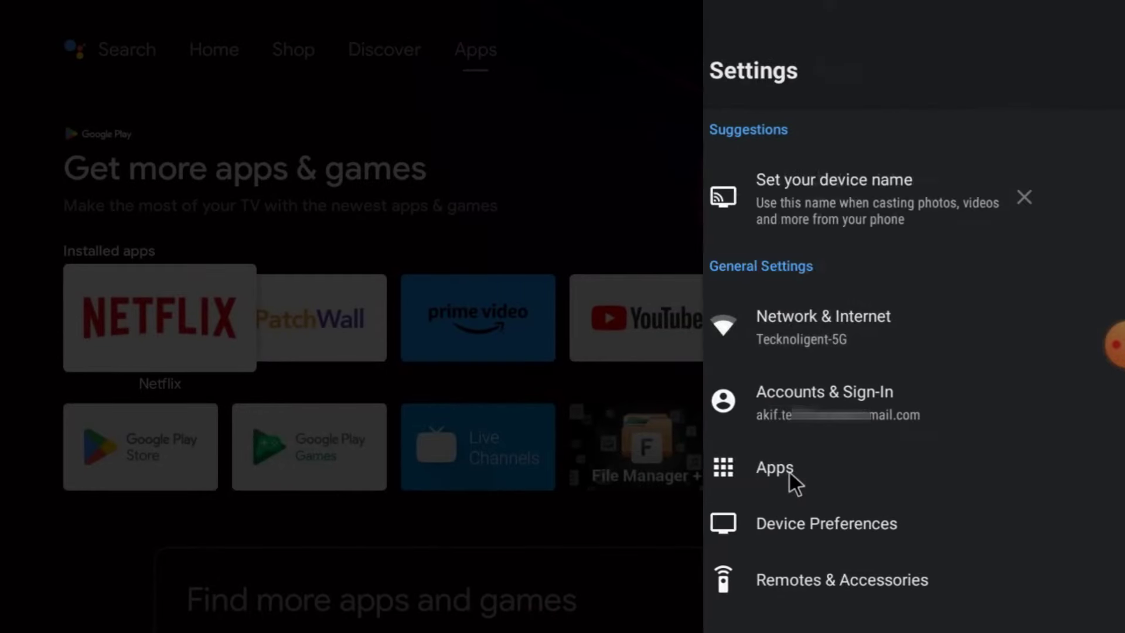
{"action": "left_click", "coordinate": [789, 470]}
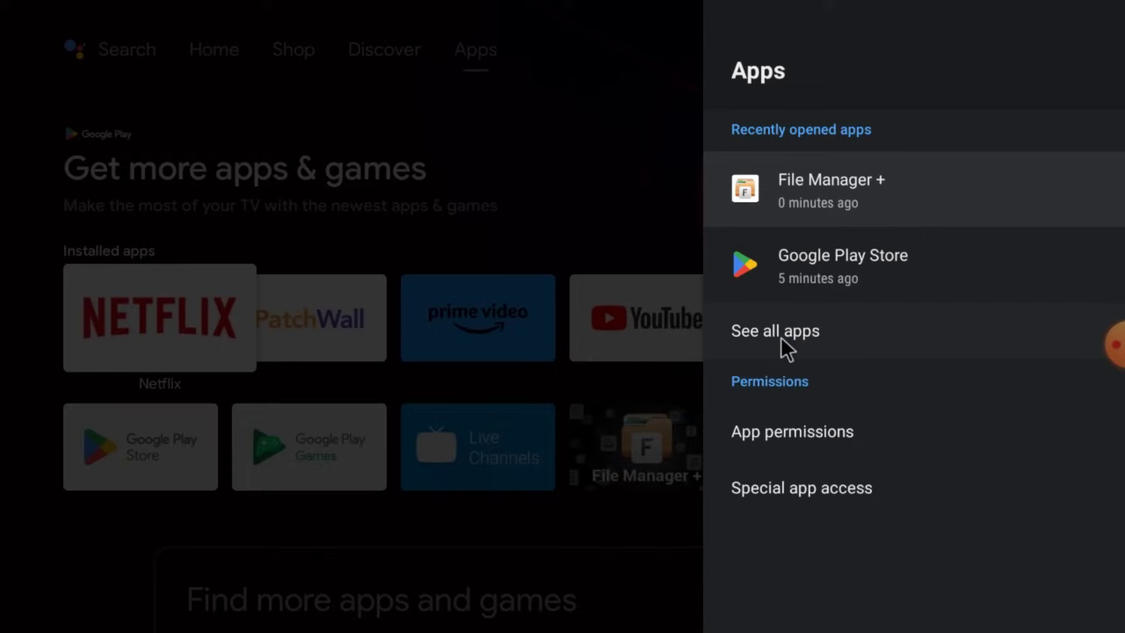
{"action": "left_click", "coordinate": [780, 336]}
{"action": "scroll", "coordinate": [803, 434], "scroll_direction": "down", "scroll_amount": 5}
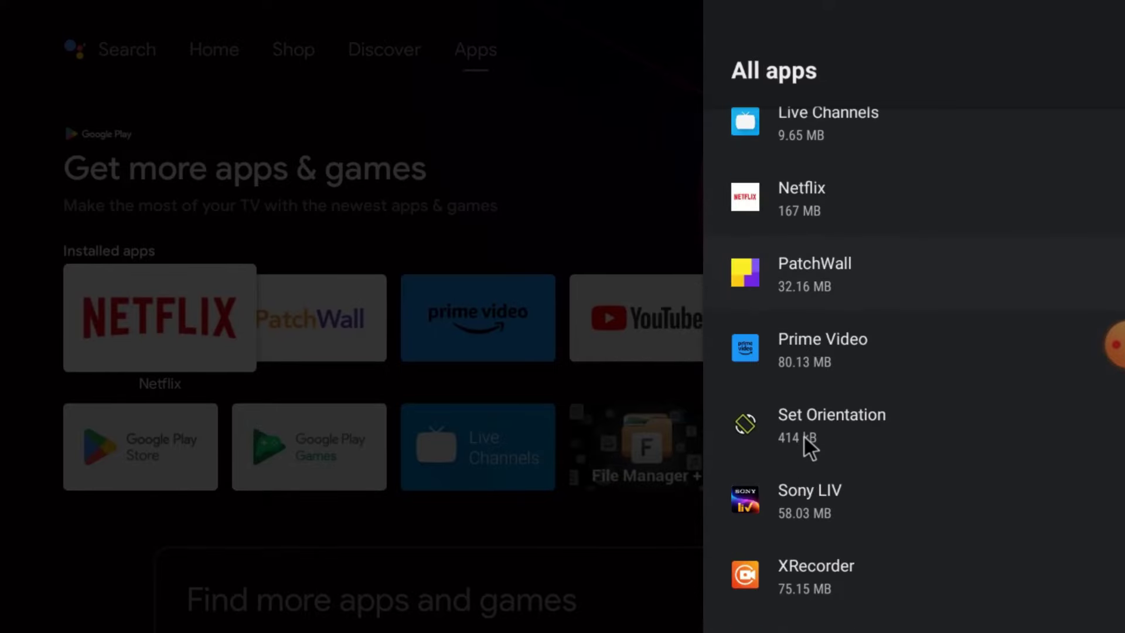
{"action": "scroll", "coordinate": [803, 435], "scroll_direction": "down", "scroll_amount": 3}
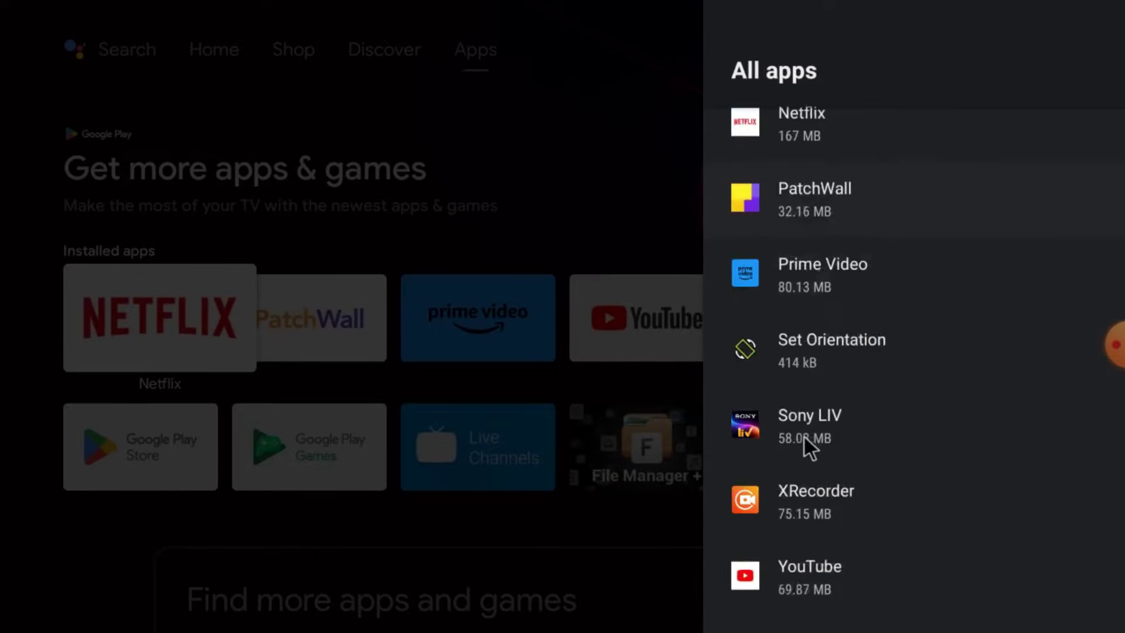
{"action": "scroll", "coordinate": [804, 438], "scroll_direction": "up", "scroll_amount": 2}
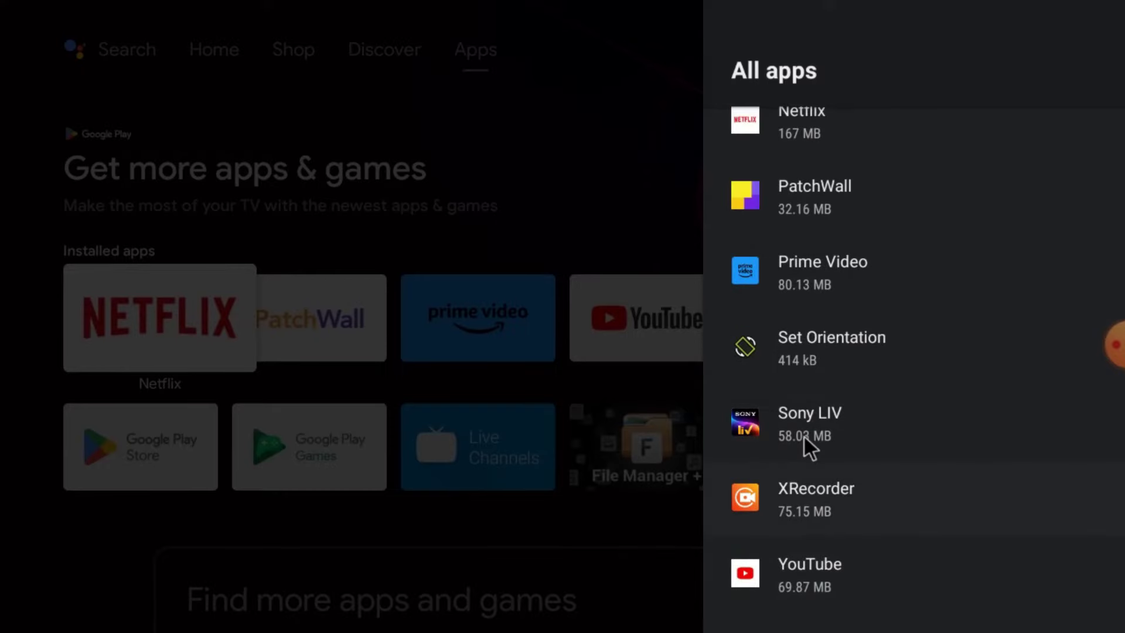
{"action": "scroll", "coordinate": [804, 438], "scroll_direction": "up", "scroll_amount": 2}
{"action": "scroll", "coordinate": [803, 434], "scroll_direction": "up", "scroll_amount": 2}
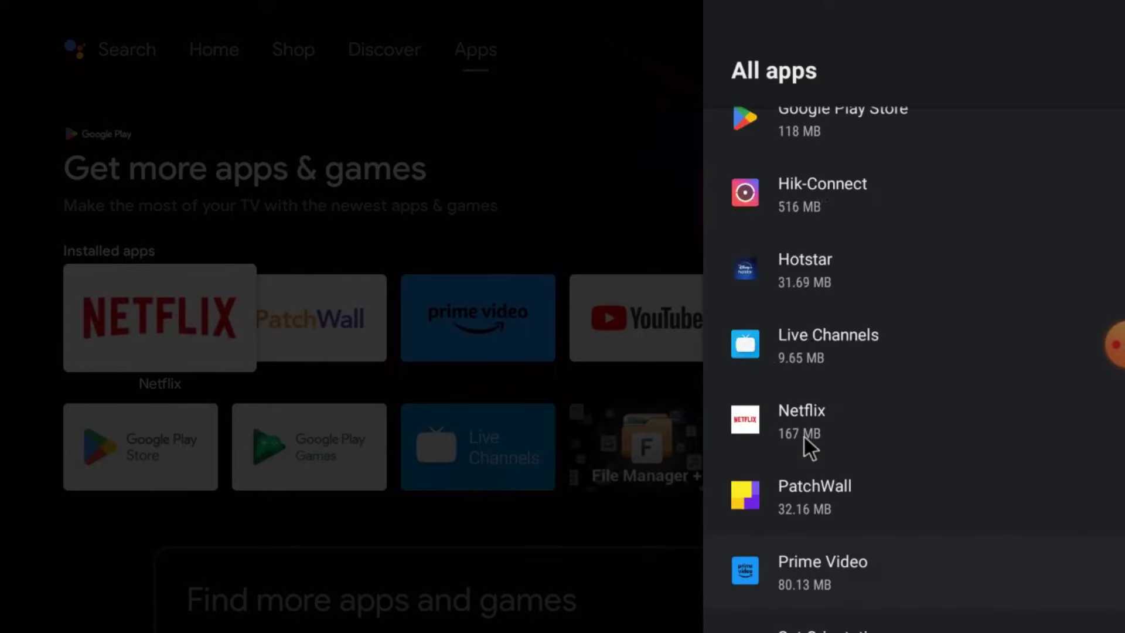
{"action": "left_click", "coordinate": [794, 190]}
{"action": "scroll", "coordinate": [799, 463], "scroll_direction": "down", "scroll_amount": 2}
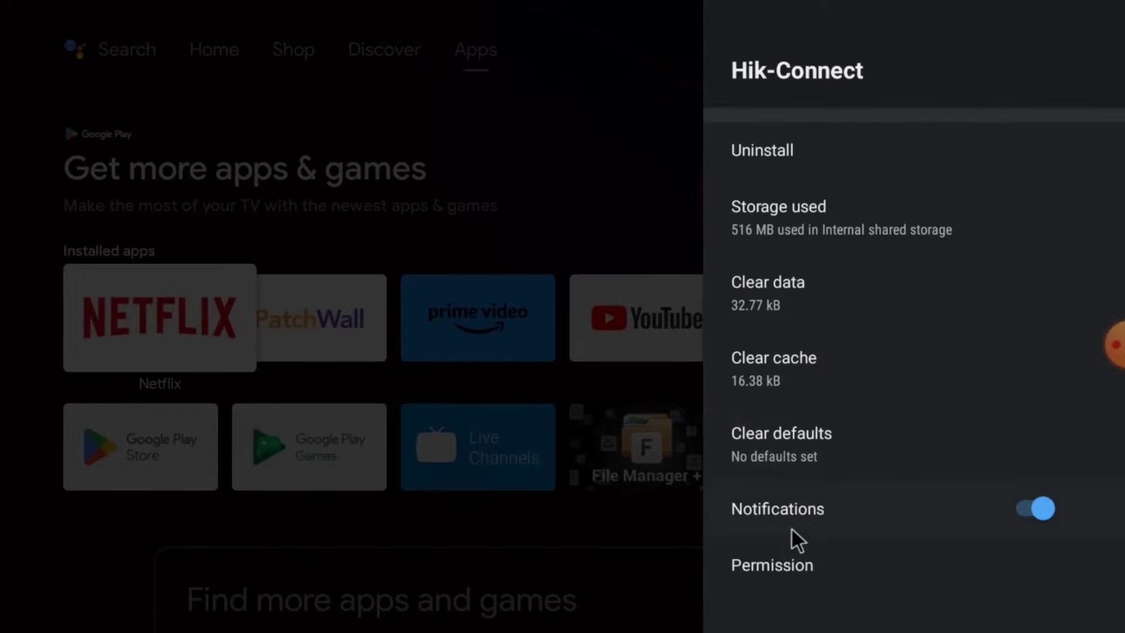
Switch on Hik-Connect's Camera, Location, Microphone, Storage and Telephone permissions, then go back.
{"action": "left_click", "coordinate": [786, 557]}
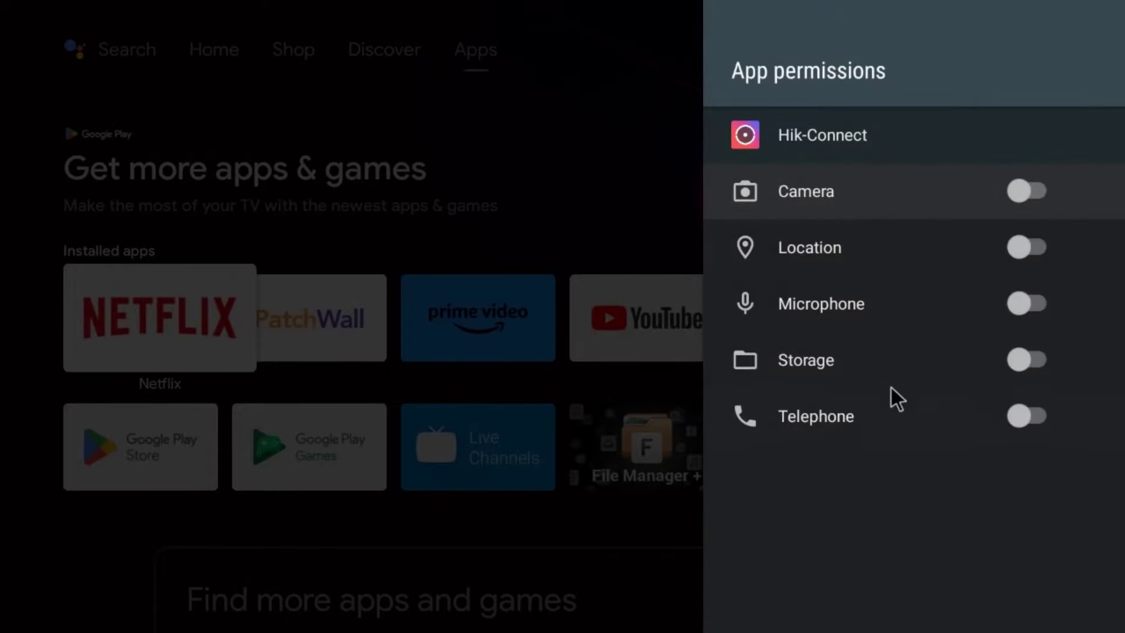
{"action": "left_click", "coordinate": [1029, 241]}
{"action": "left_click", "coordinate": [1025, 185]}
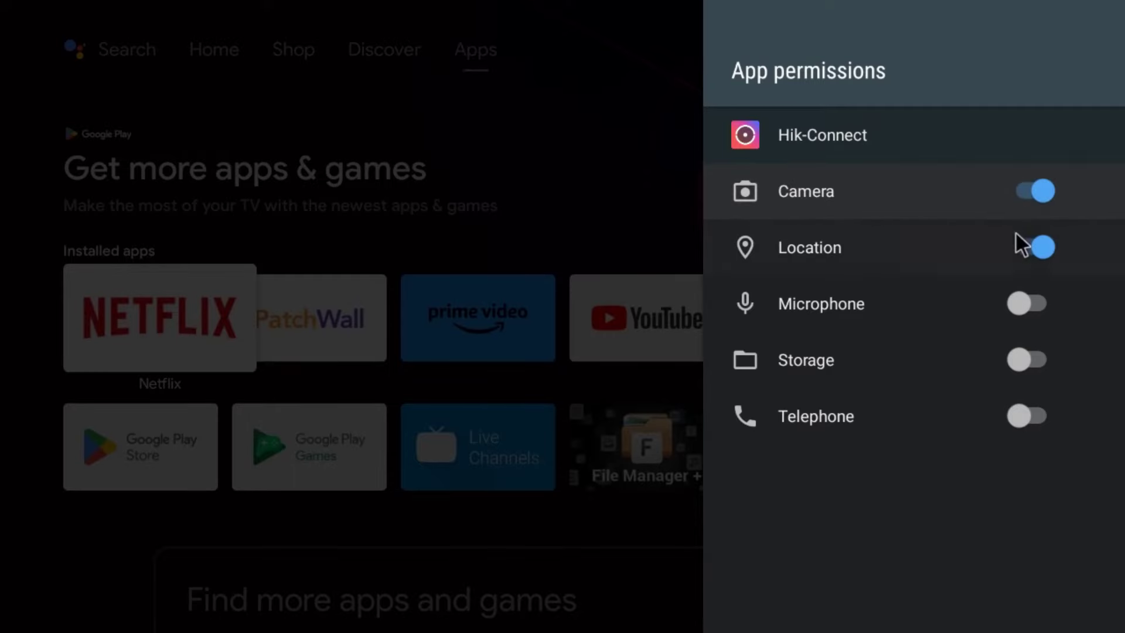
{"action": "left_click", "coordinate": [1026, 287]}
{"action": "left_click", "coordinate": [1024, 354]}
{"action": "left_click", "coordinate": [1025, 408]}
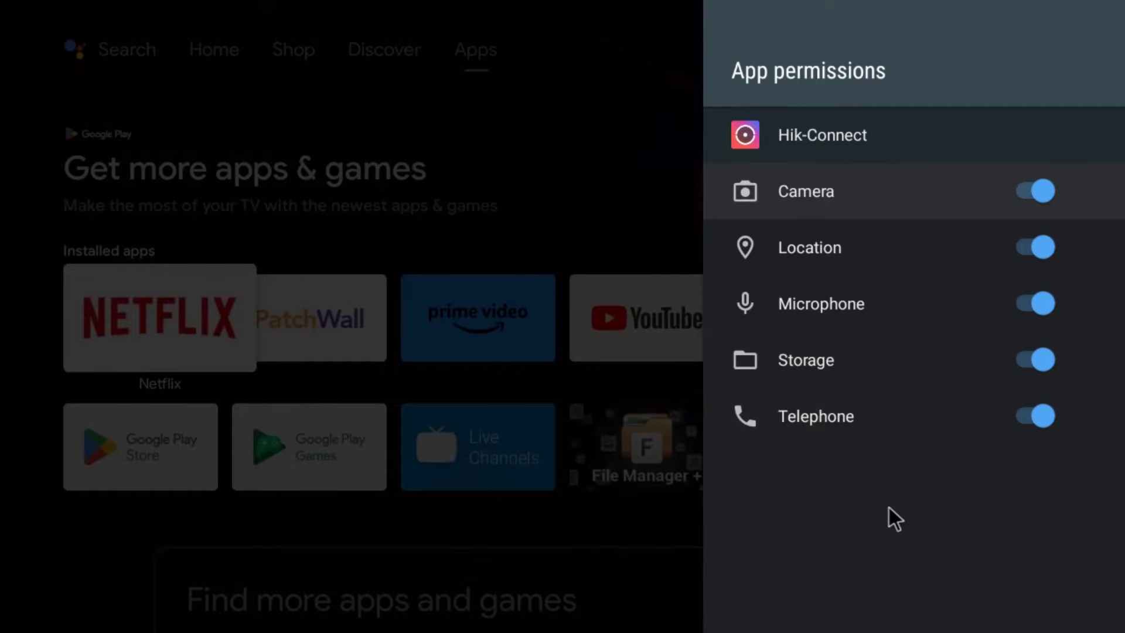
{"action": "key", "text": "Escape"}
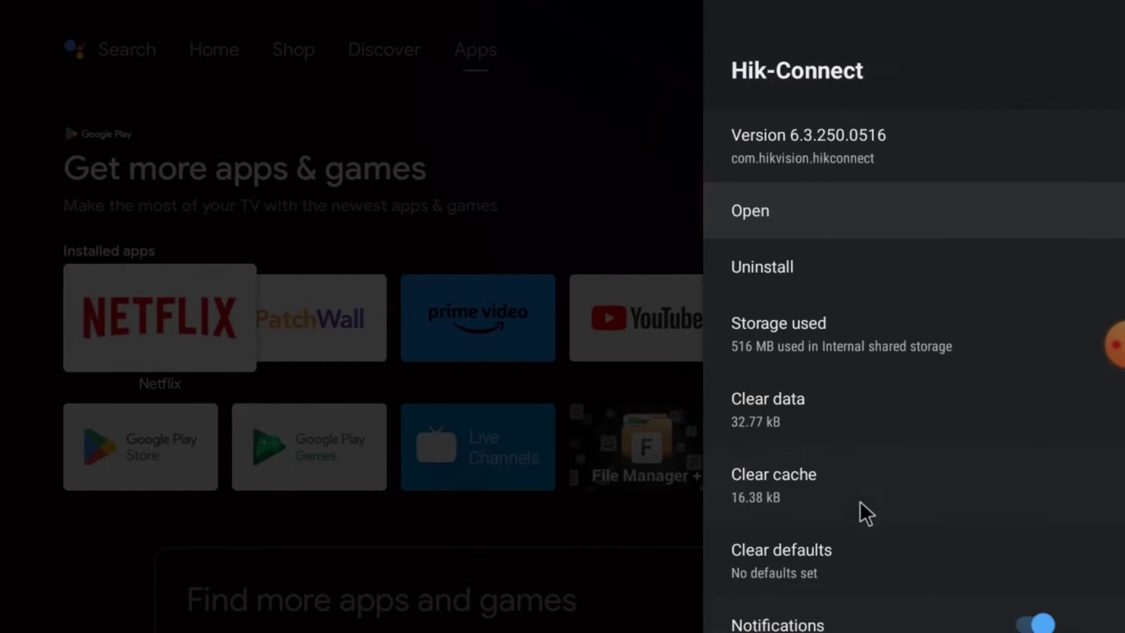
Launch Hik-Connect and swipe through the intro slides to Upgrade to Team System.
{"action": "left_click", "coordinate": [786, 219]}
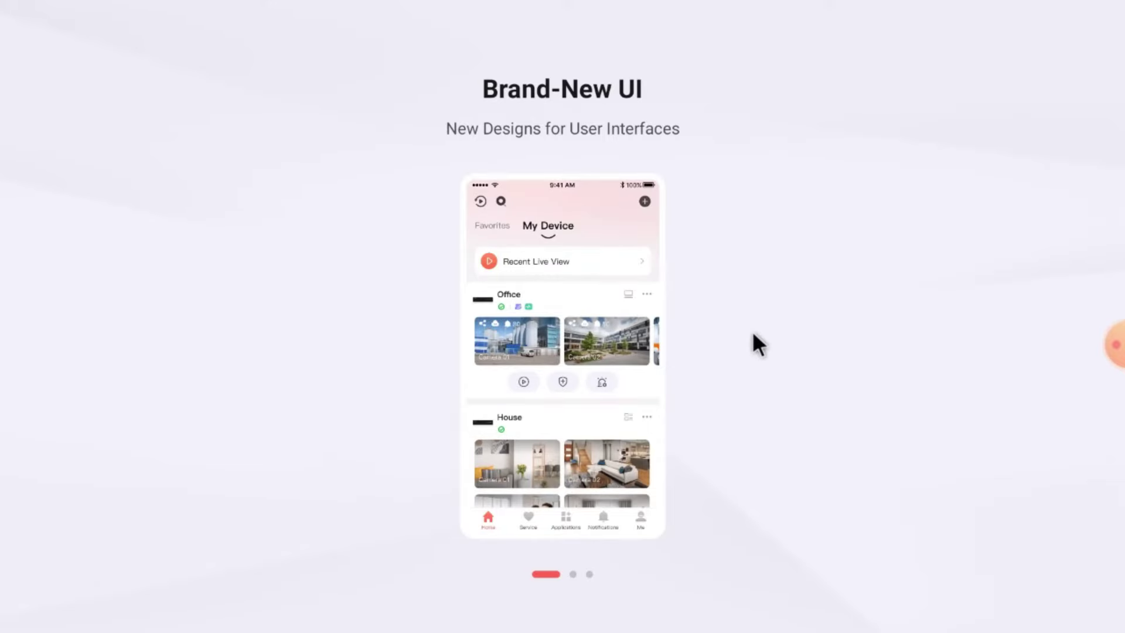
{"action": "left_click_drag", "start_coordinate": [609, 315], "coordinate": [12, 321]}
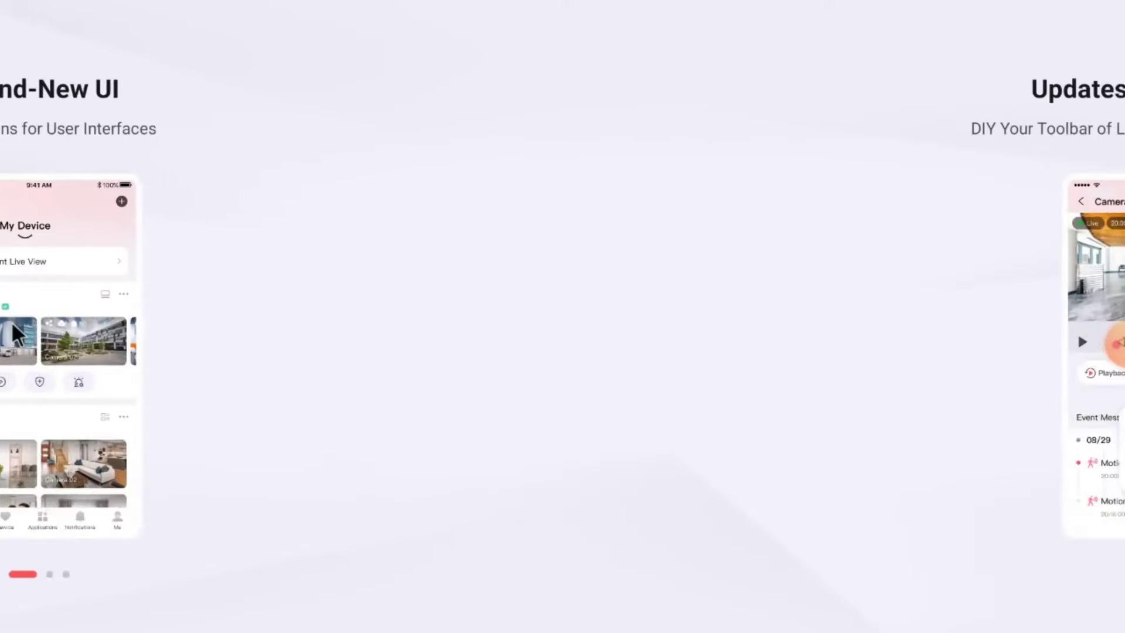
{"action": "left_click_drag", "start_coordinate": [854, 387], "coordinate": [1, 409]}
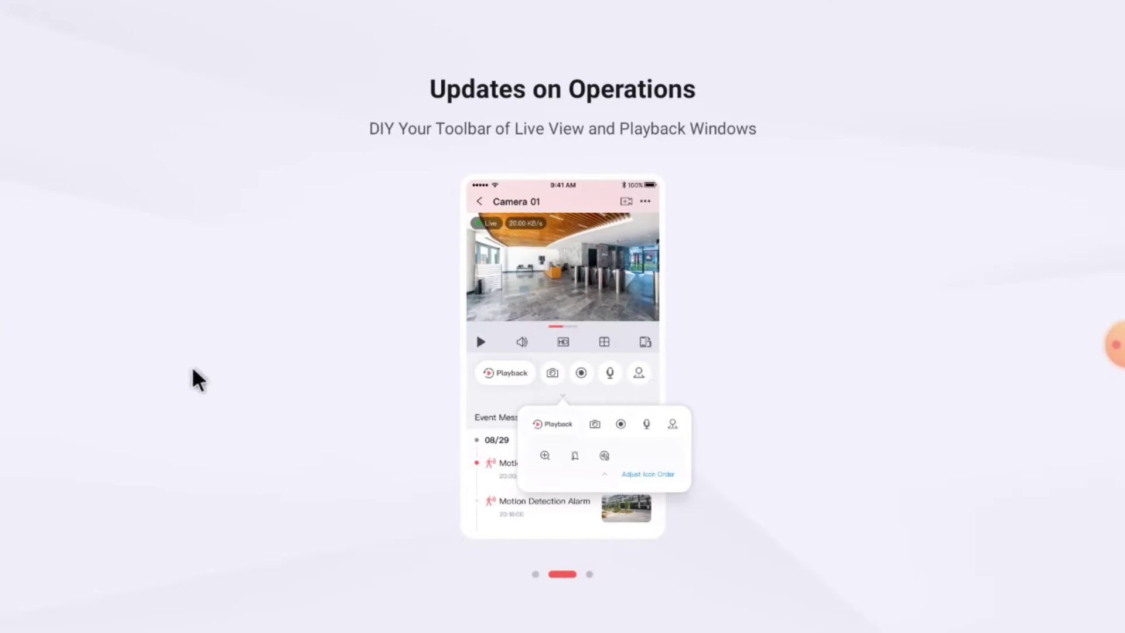
{"action": "left_click_drag", "start_coordinate": [779, 373], "coordinate": [5, 376]}
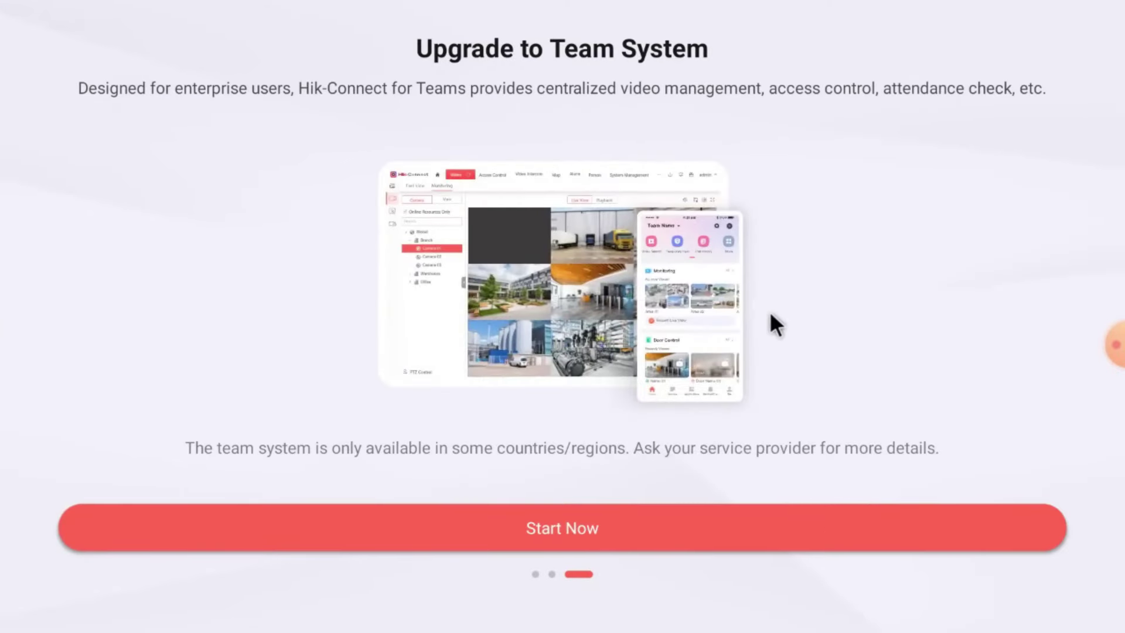
Start the app, agree to the privacy terms, and confirm India as the region.
{"action": "left_click", "coordinate": [537, 543]}
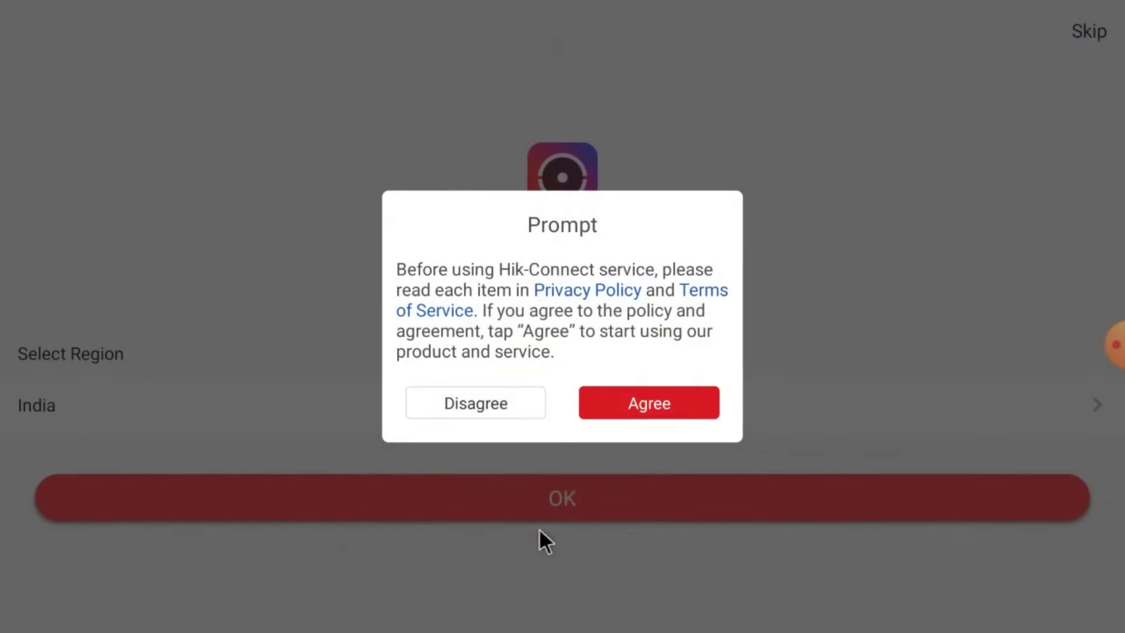
{"action": "left_click", "coordinate": [644, 405]}
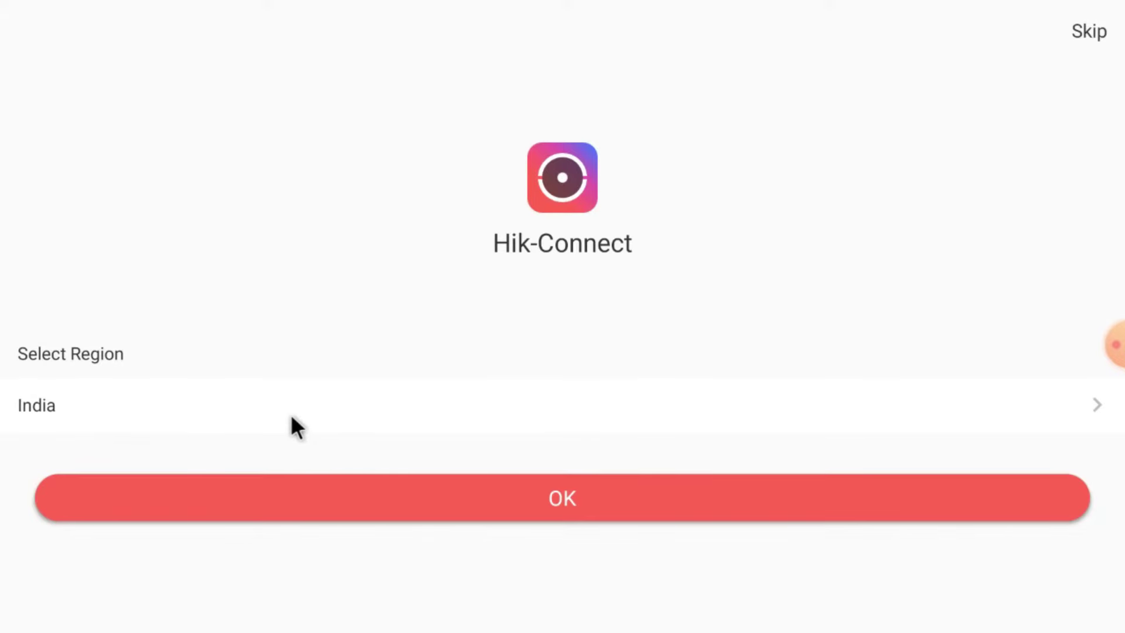
{"action": "left_click", "coordinate": [503, 511]}
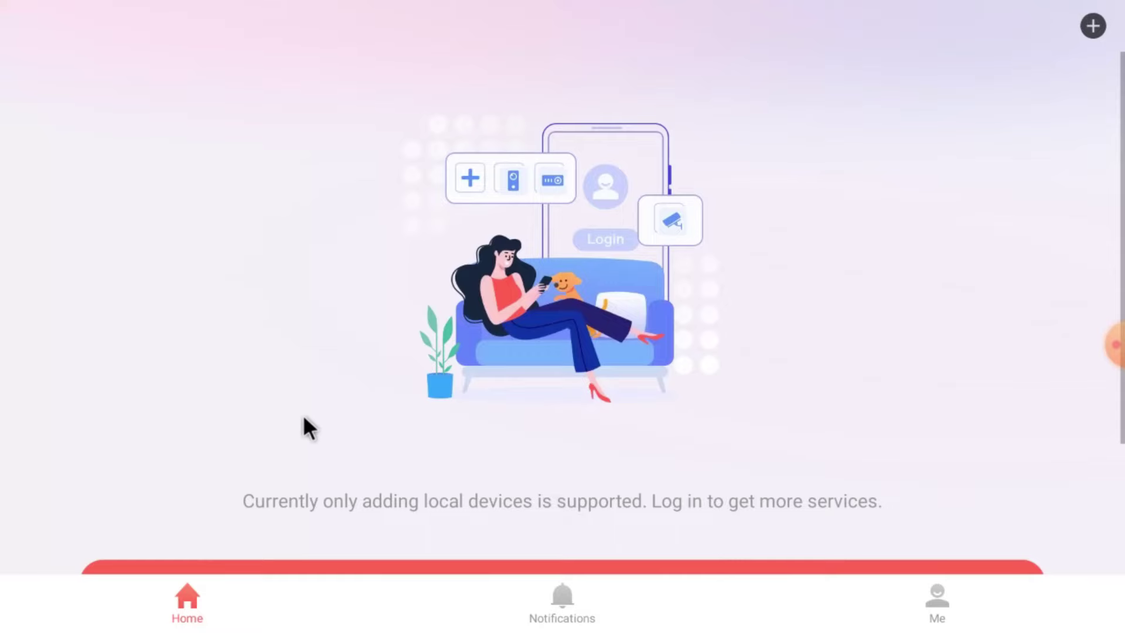
{"action": "scroll", "coordinate": [373, 414], "scroll_direction": "down", "scroll_amount": 3}
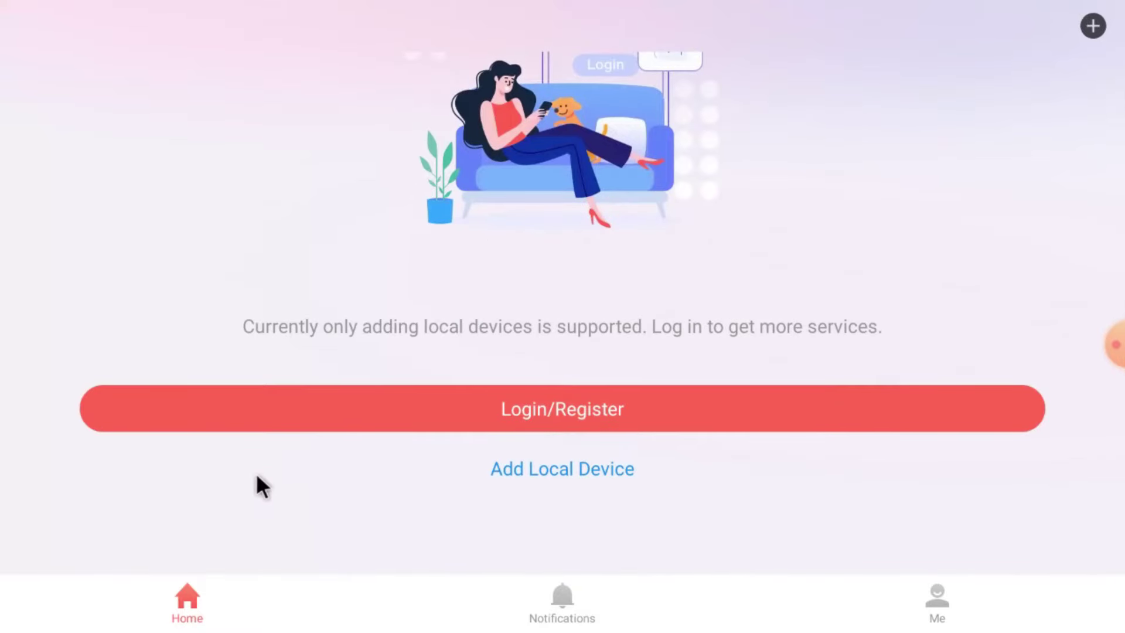
Log in with the account's +91 mobile phone number and its password.
{"action": "left_click", "coordinate": [547, 410]}
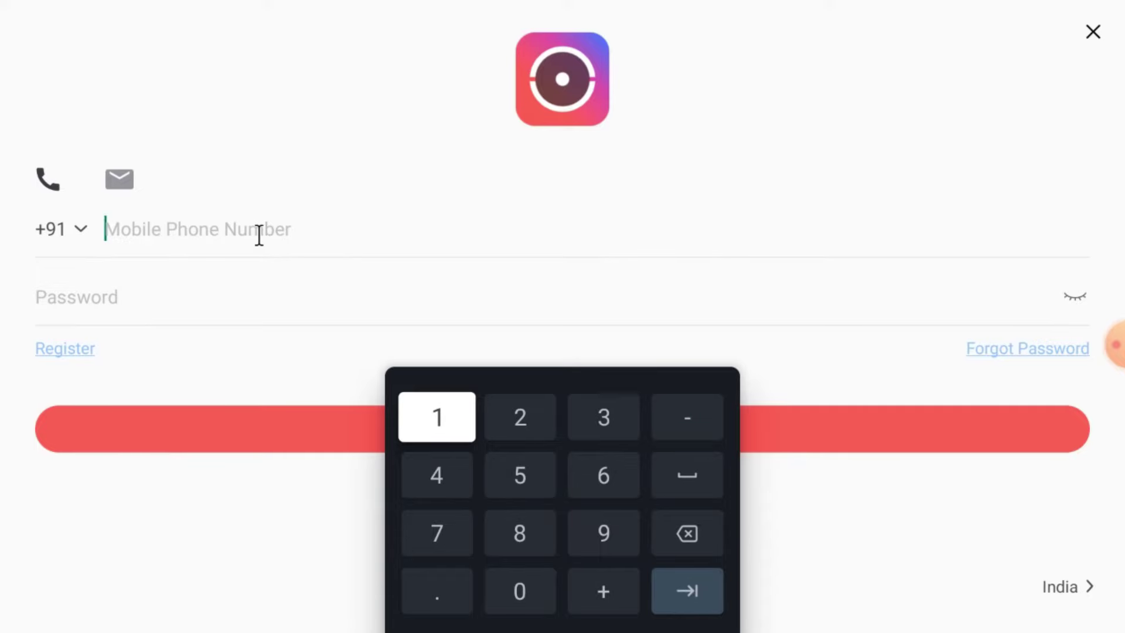
{"action": "type", "text": "8"}
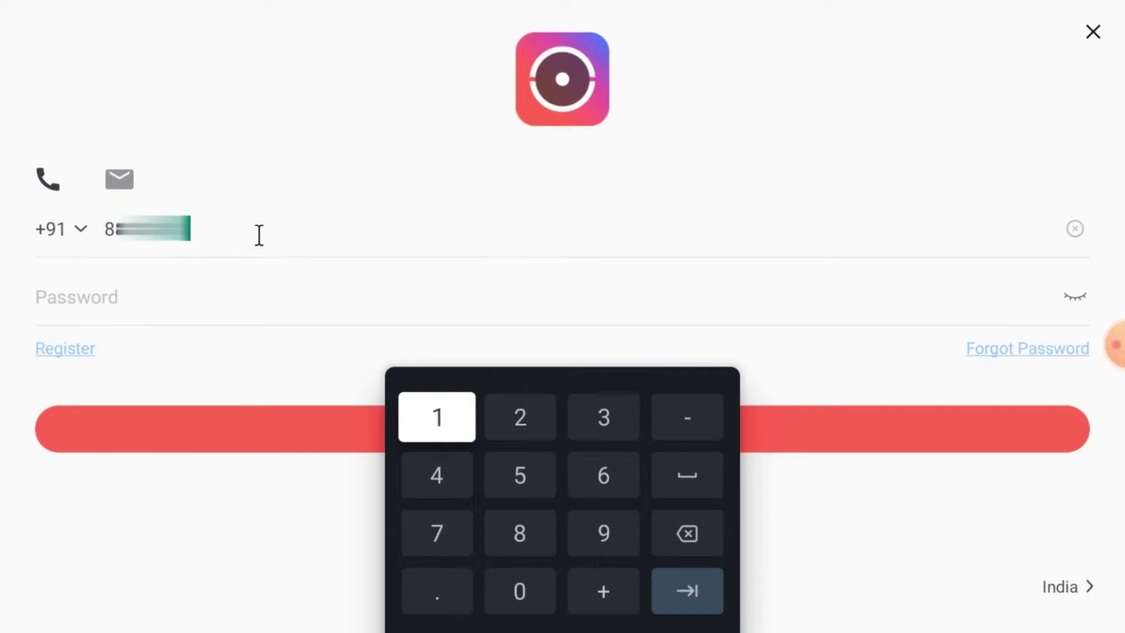
{"action": "type", "text": "59"}
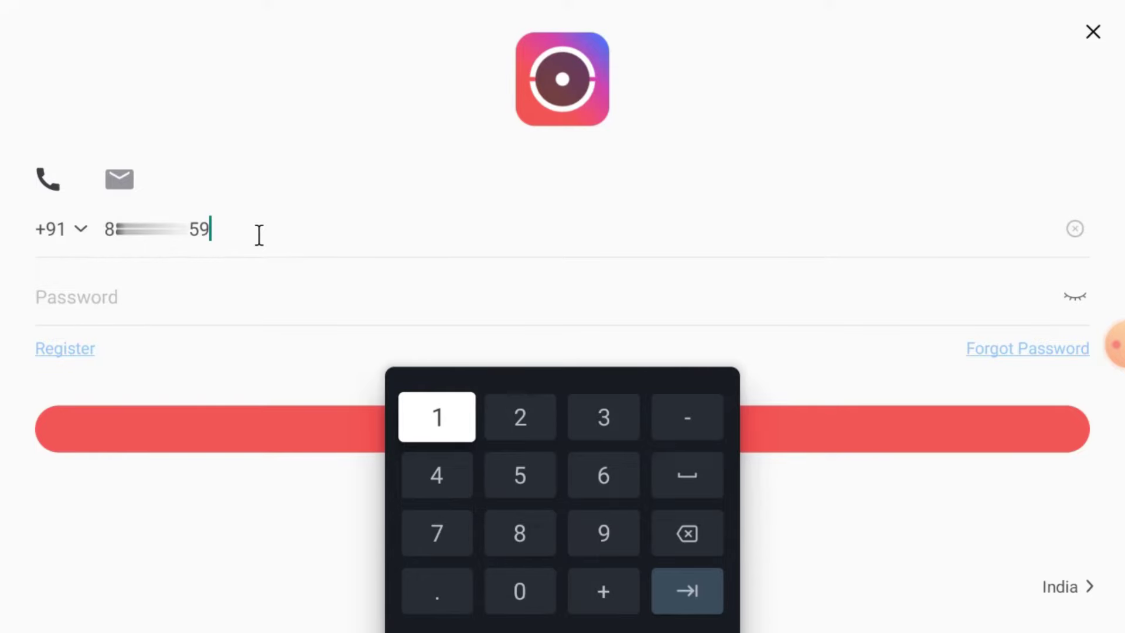
{"action": "left_click", "coordinate": [123, 317]}
{"action": "key", "text": "shift"}
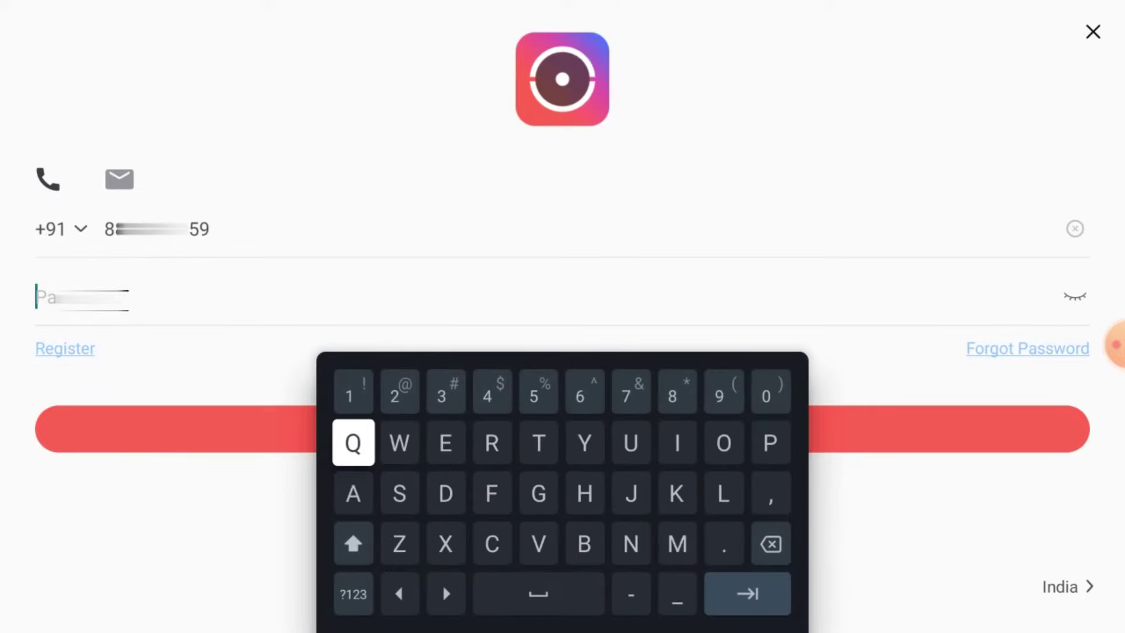
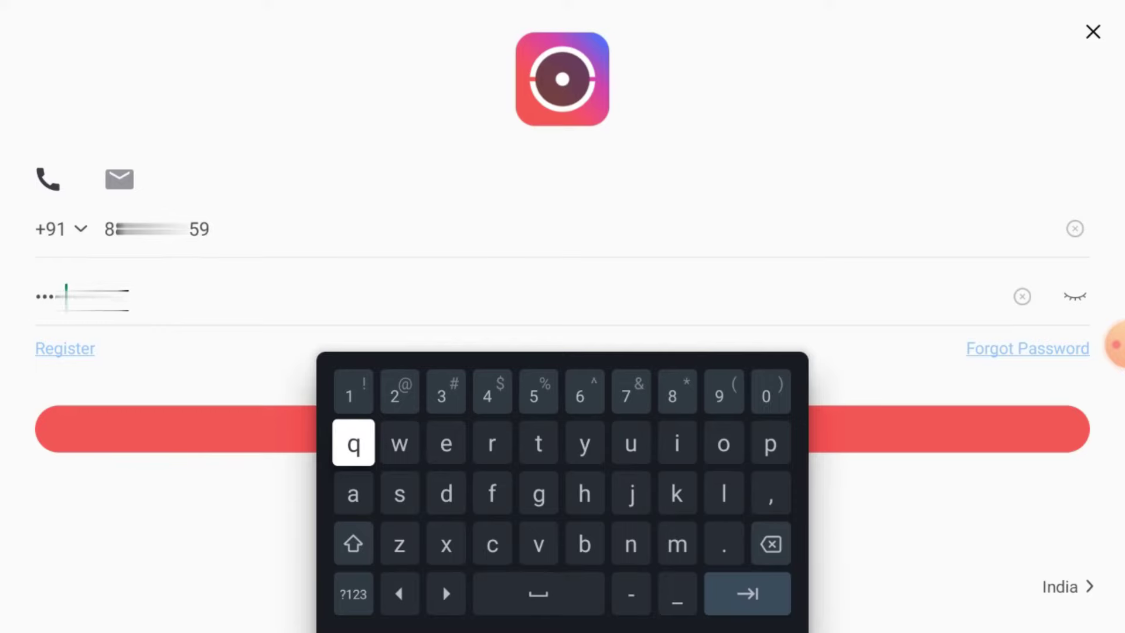
{"action": "key", "text": "Escape"}
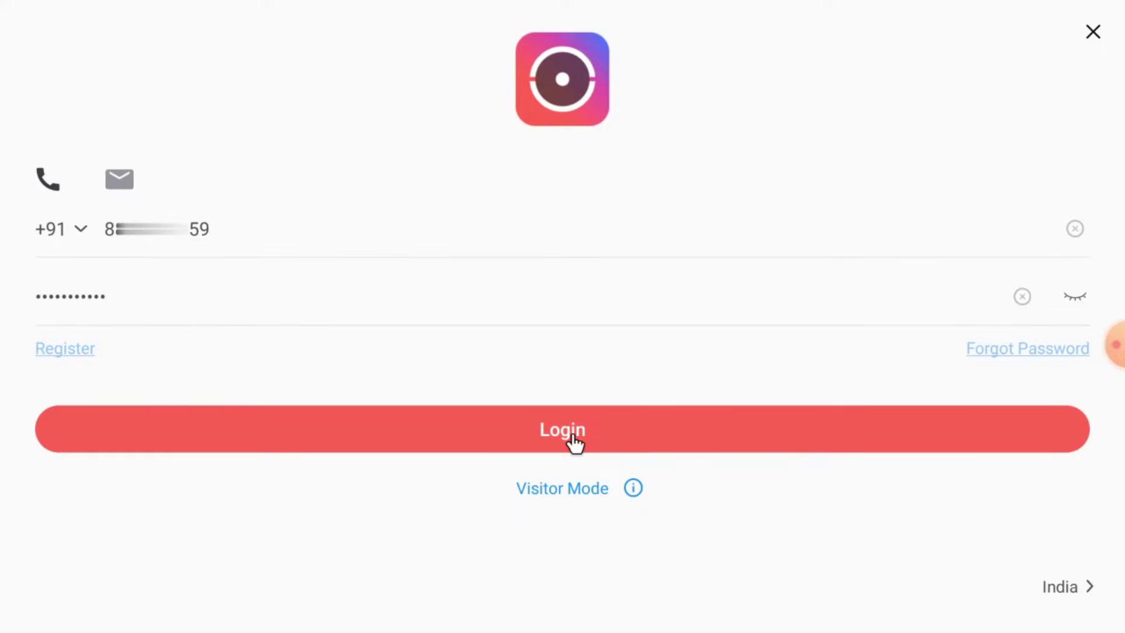
{"action": "left_click", "coordinate": [574, 444]}
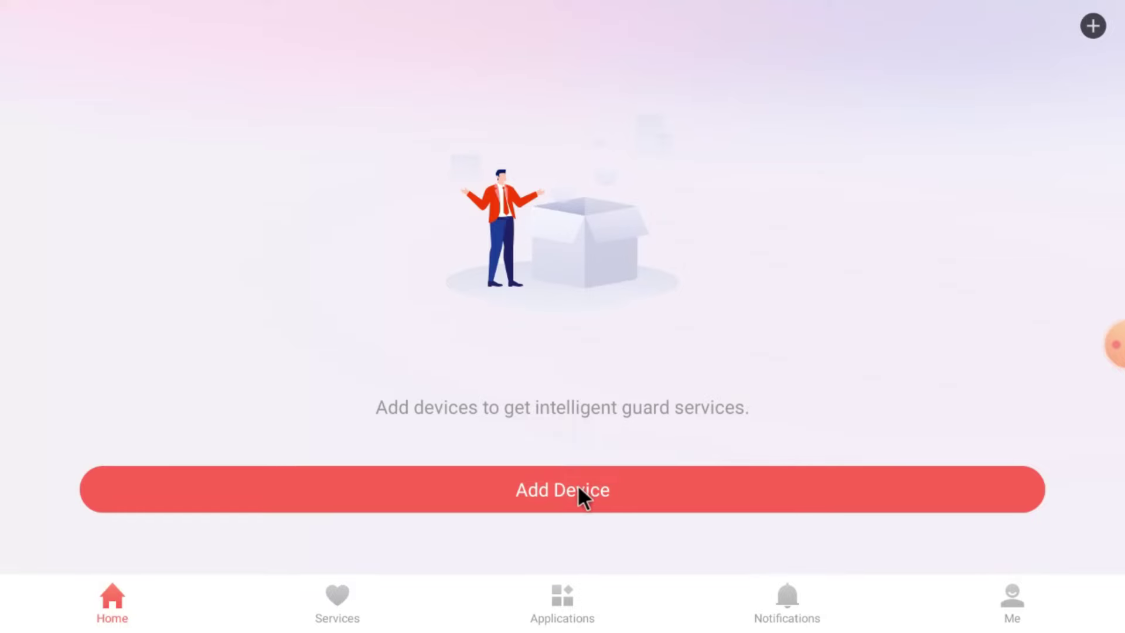
From the + menu choose Online Device to list the detected active recorder.
{"action": "left_click", "coordinate": [1087, 27]}
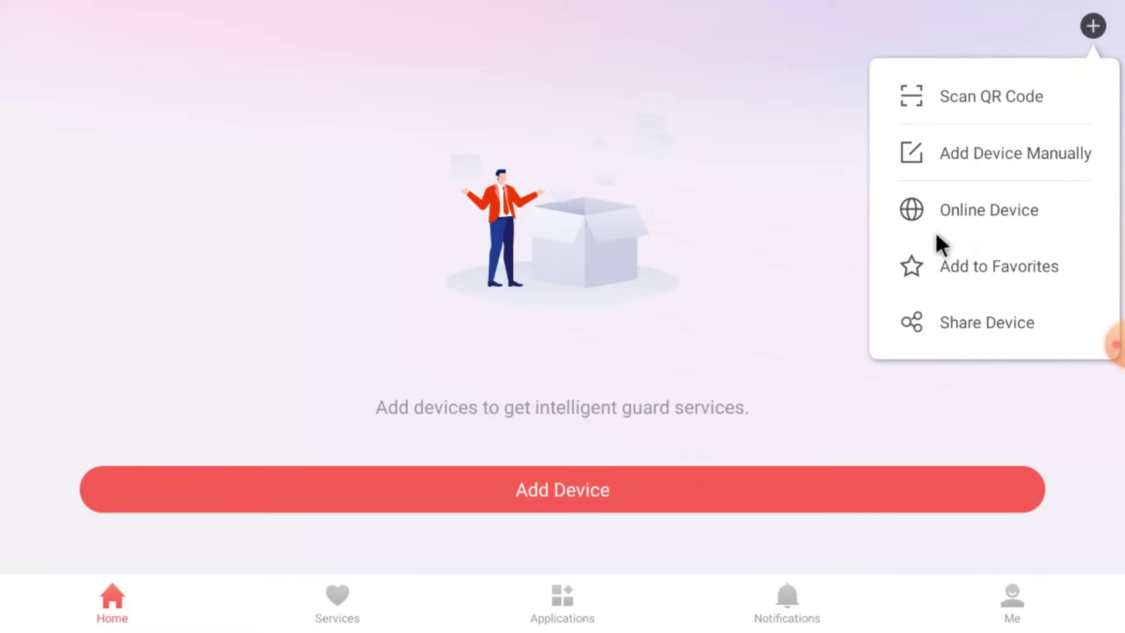
{"action": "left_click", "coordinate": [947, 216]}
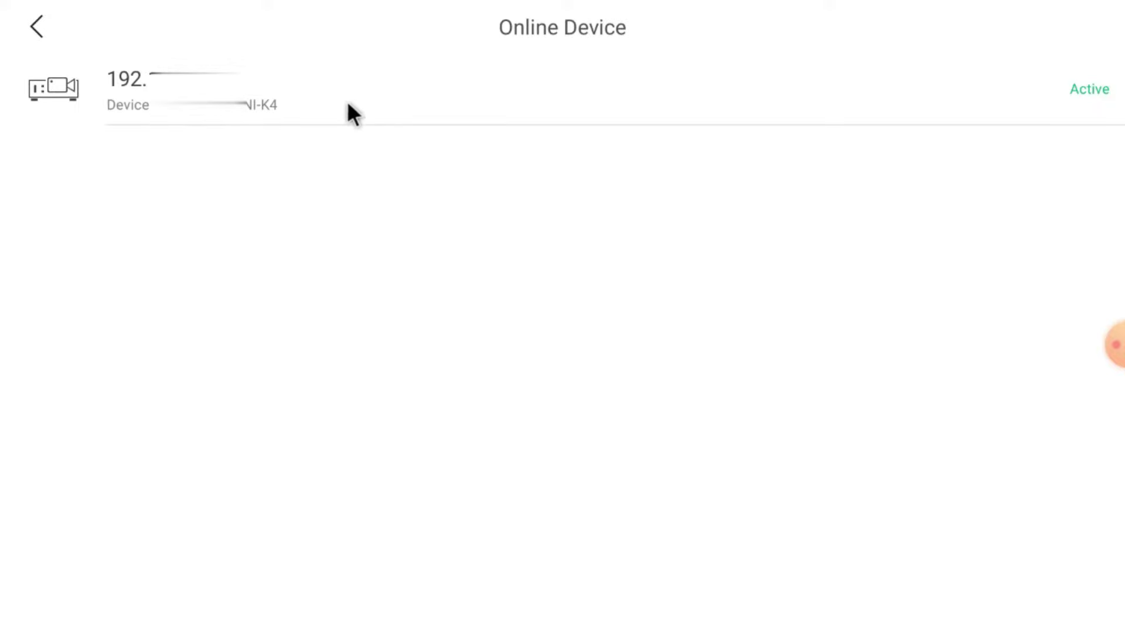
Open the discovered recorder's Details and start adding it to the account.
{"action": "left_click", "coordinate": [193, 91]}
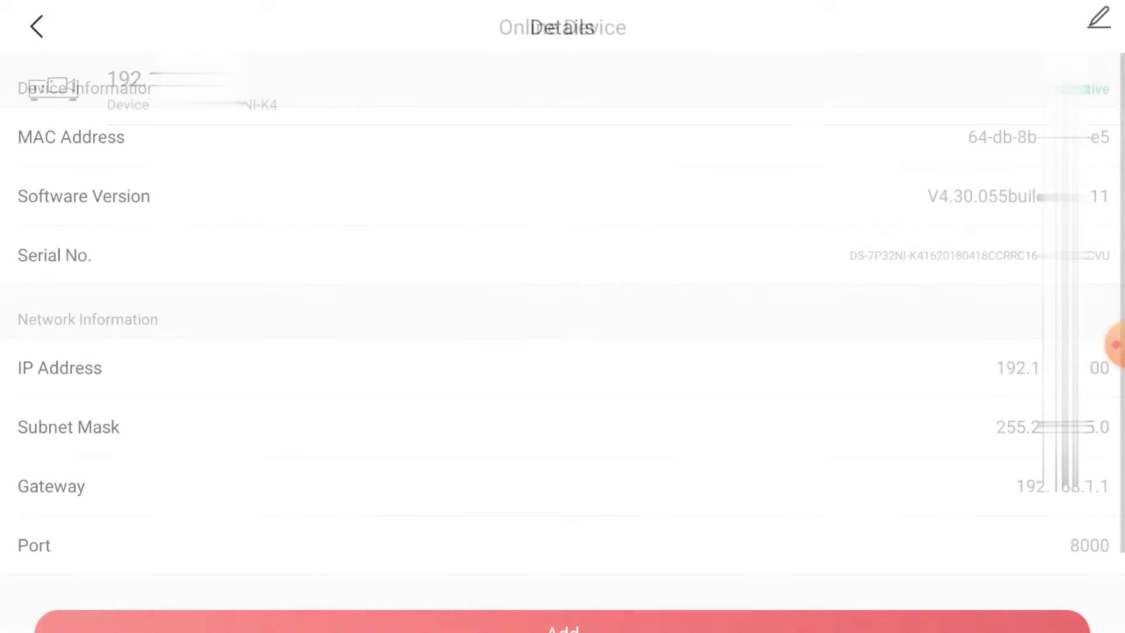
{"action": "scroll", "coordinate": [209, 100], "scroll_direction": "down", "scroll_amount": 2}
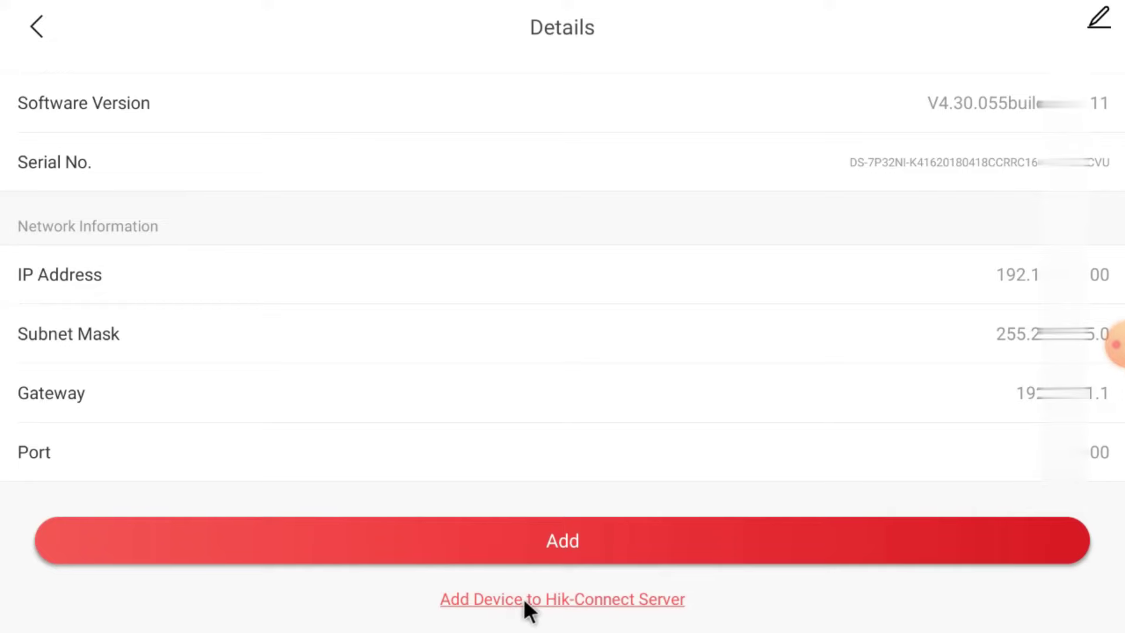
{"action": "left_click", "coordinate": [534, 538]}
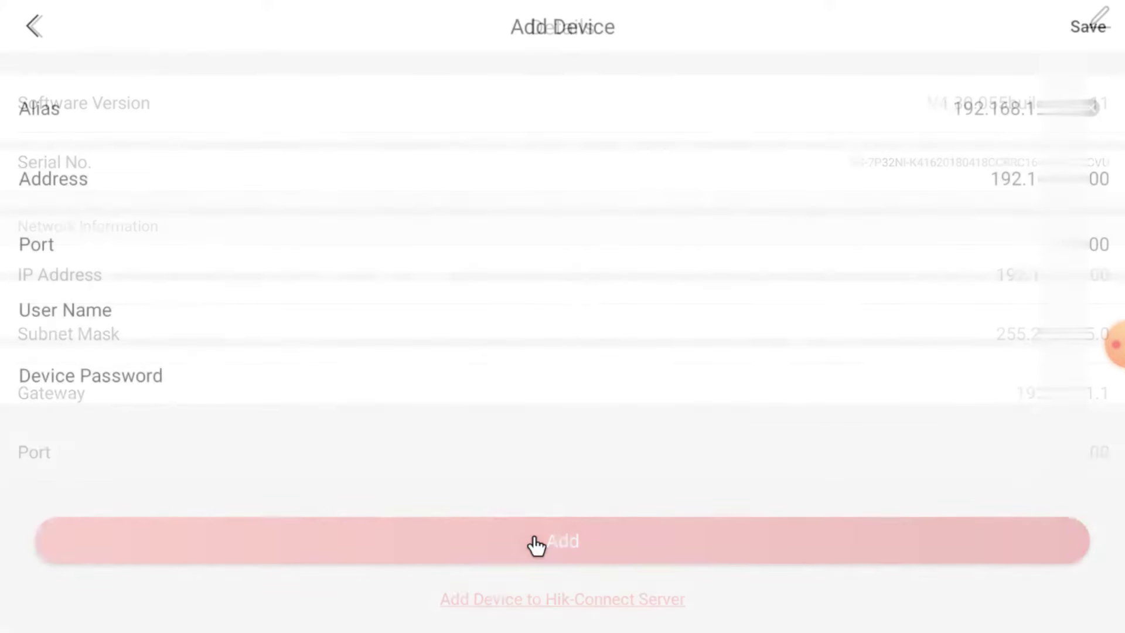
Enter user name 'admin' and the device password, then save the recorder.
{"action": "left_click", "coordinate": [970, 300]}
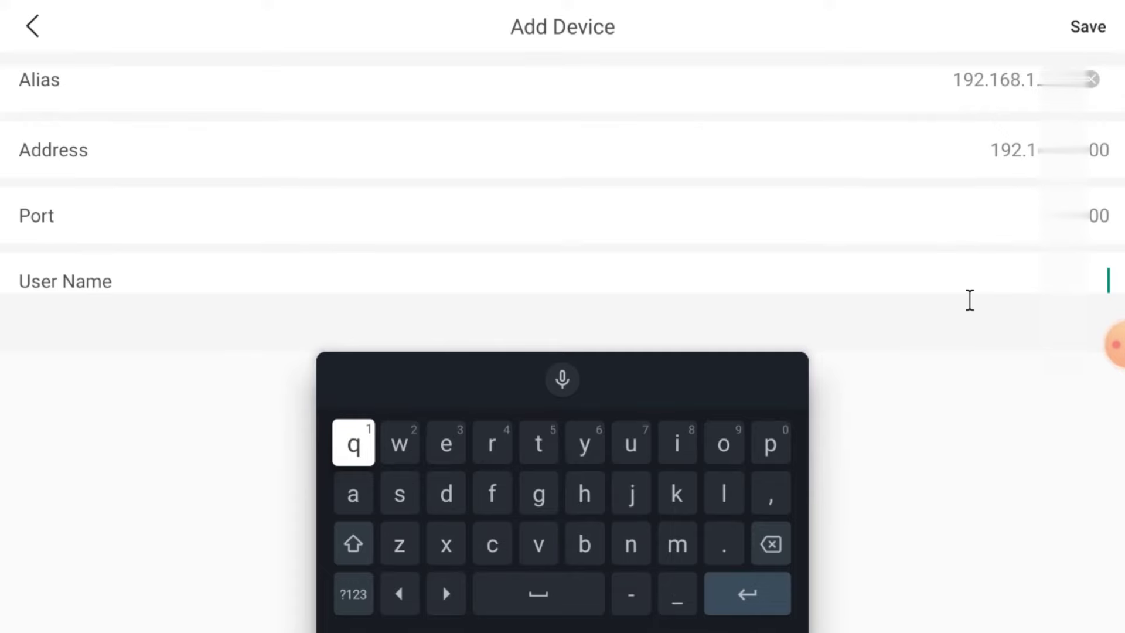
{"action": "key", "text": "Right"}
{"action": "key", "text": "Right"}
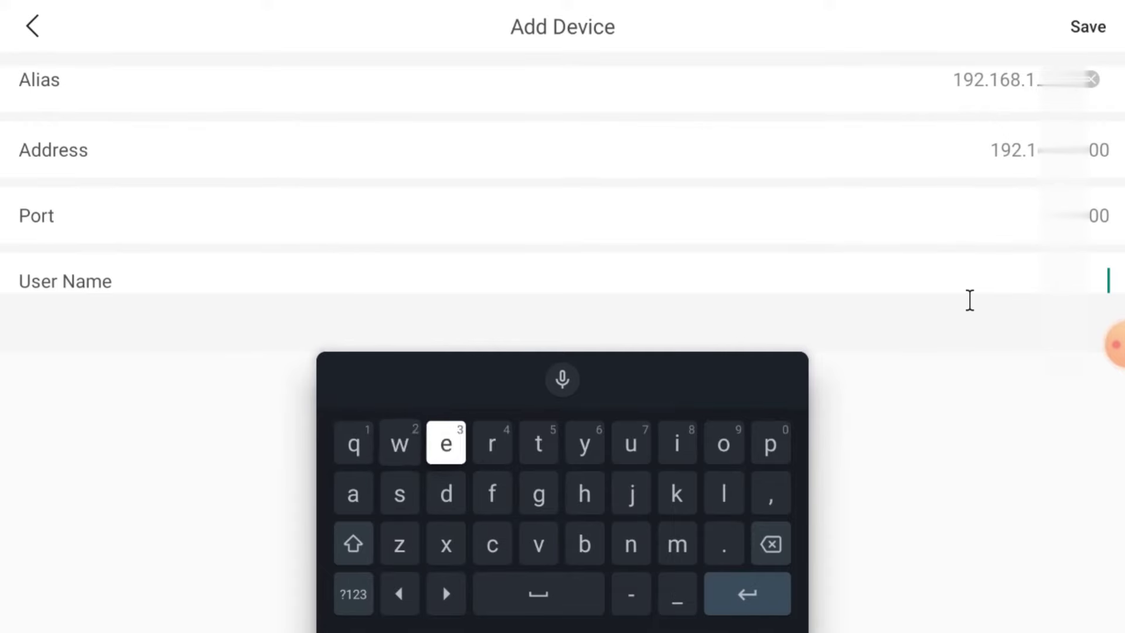
{"action": "key", "text": "Left"}
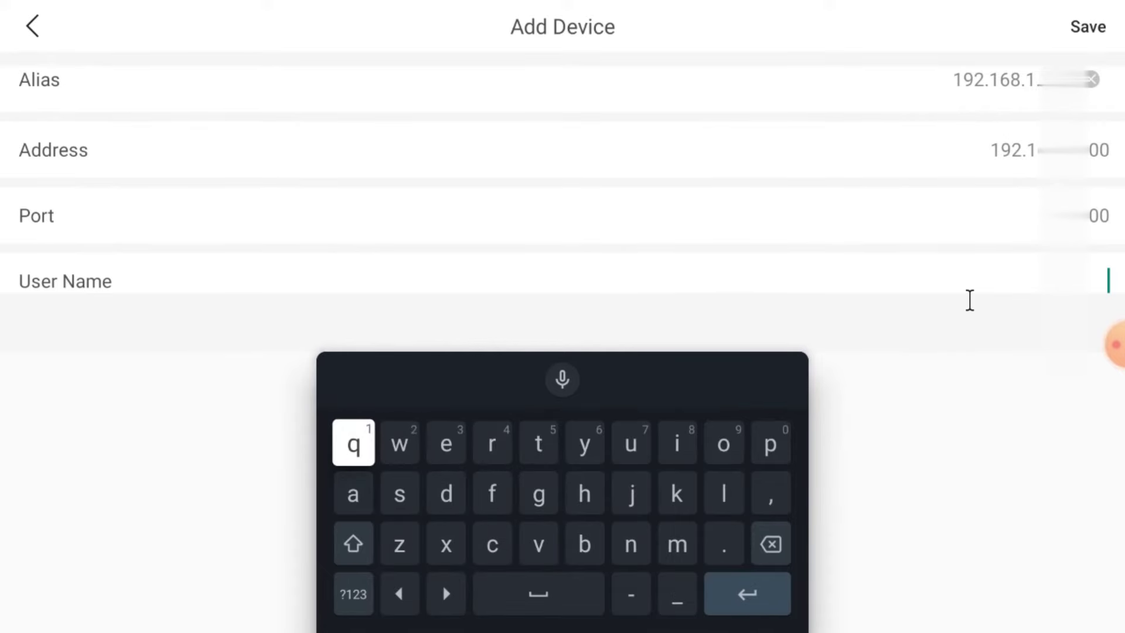
{"action": "key", "text": "Escape"}
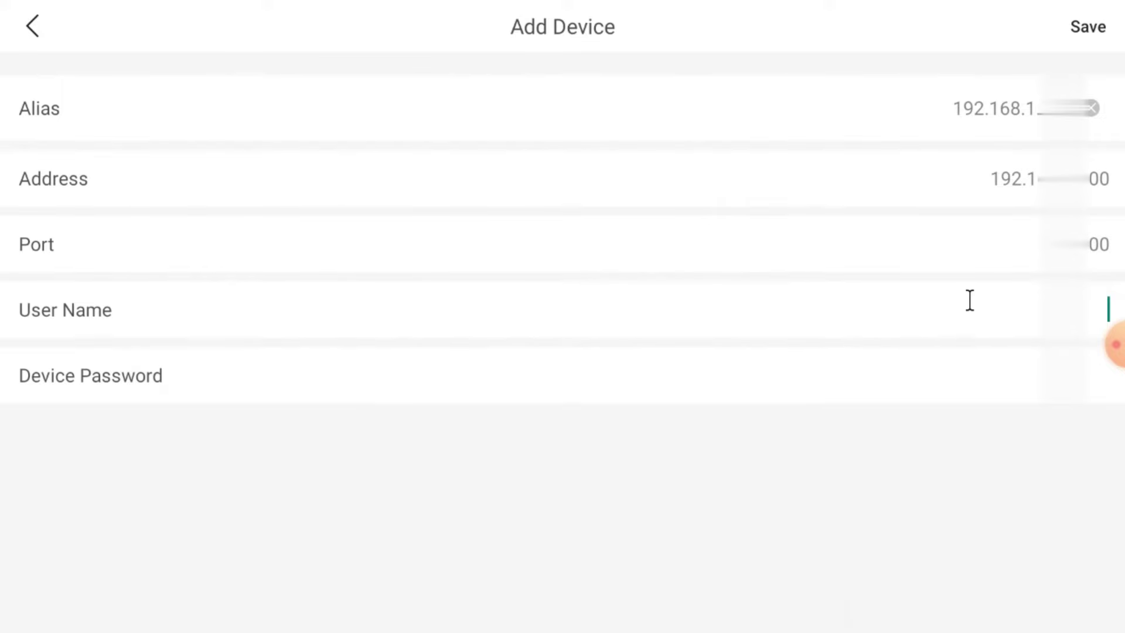
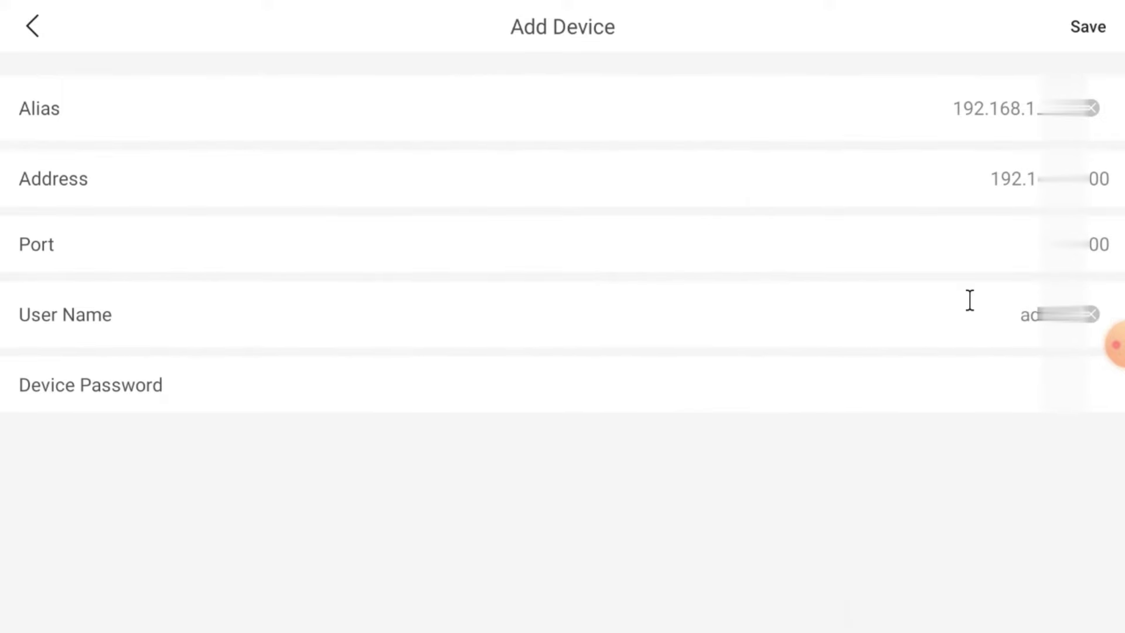
{"action": "key", "text": "Tab"}
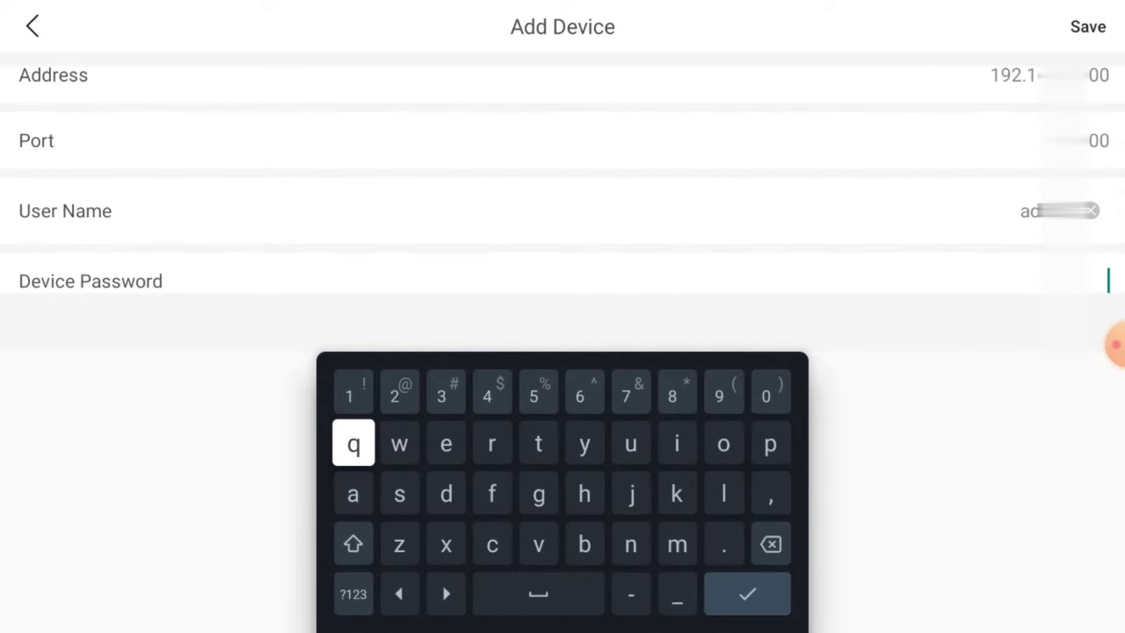
{"action": "key", "text": "ctrl+v"}
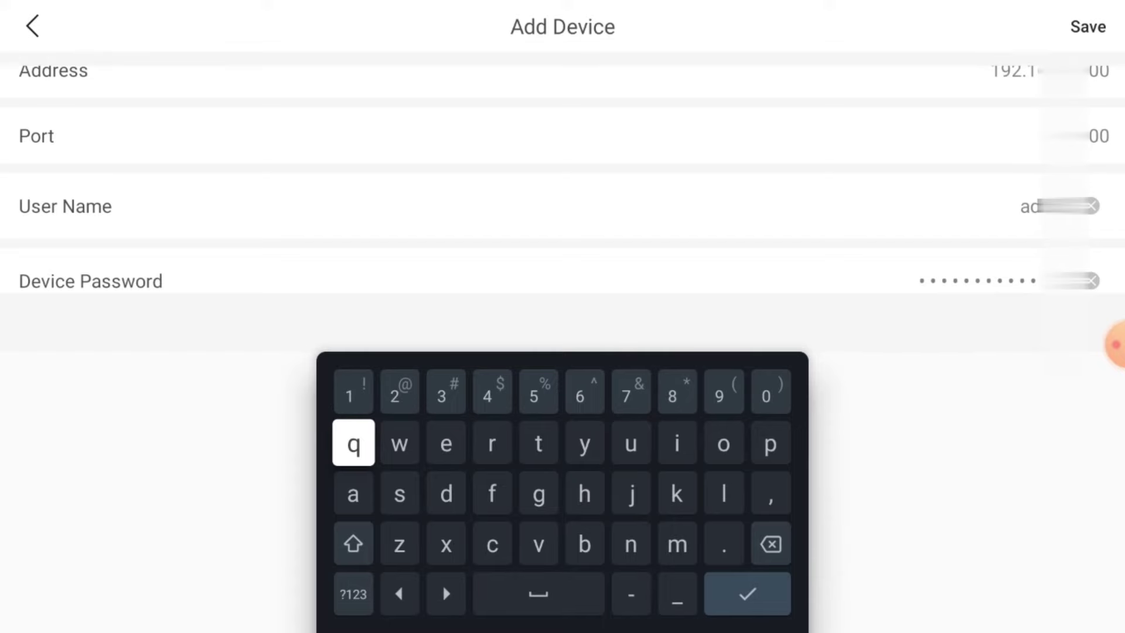
{"action": "key", "text": "Return"}
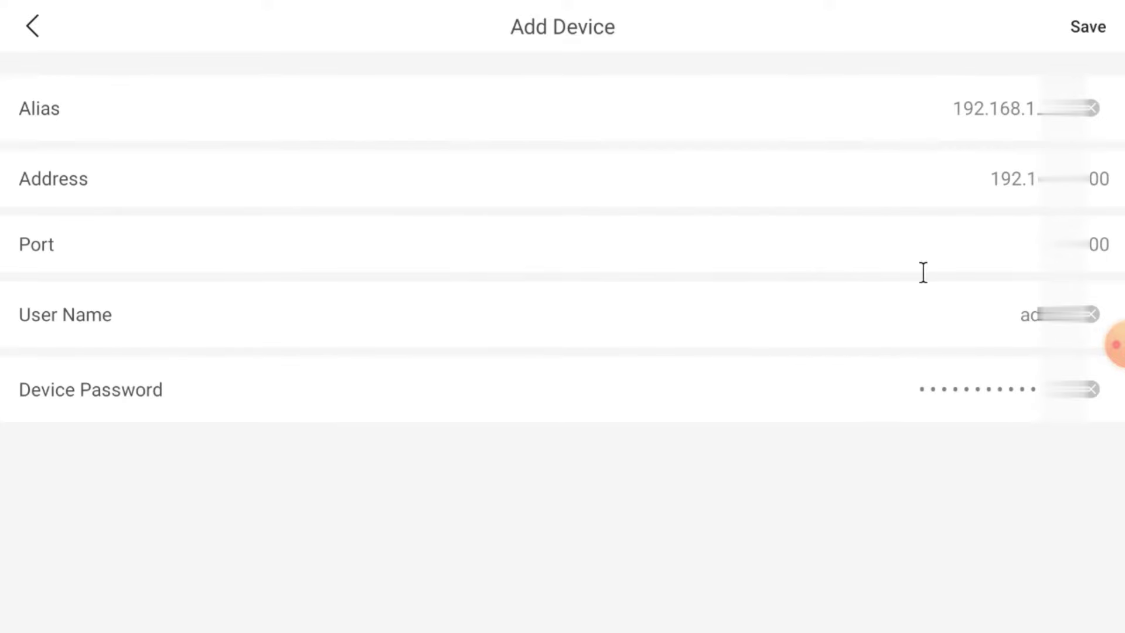
{"action": "left_click", "coordinate": [1083, 41]}
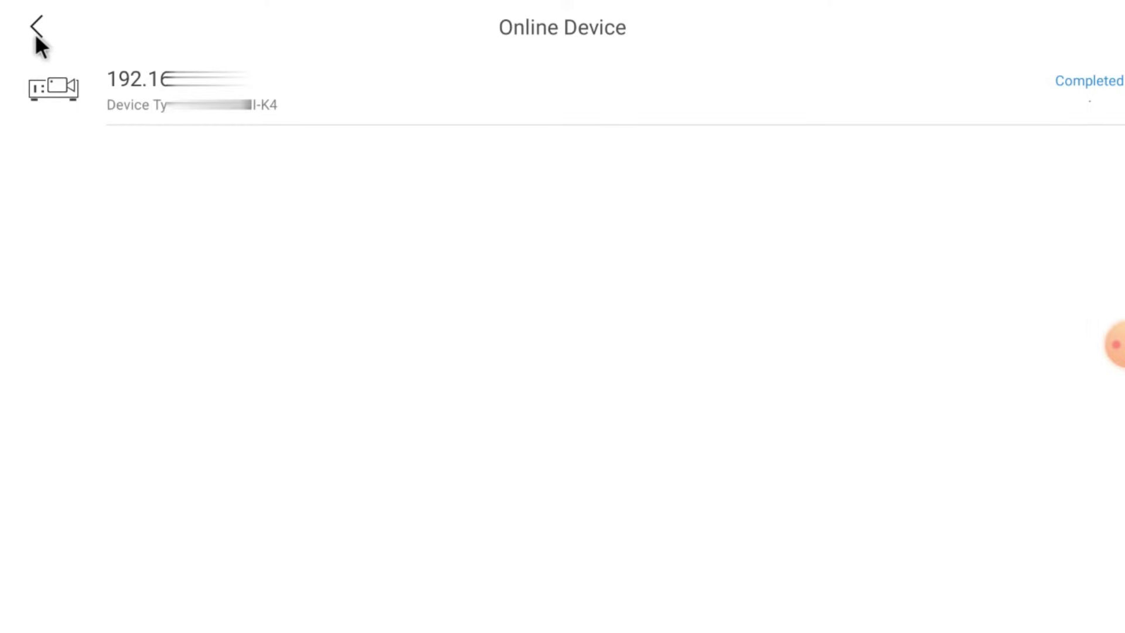
Go back to Home, postpone the notification reminder, and open the camera's live view.
{"action": "left_click", "coordinate": [35, 35]}
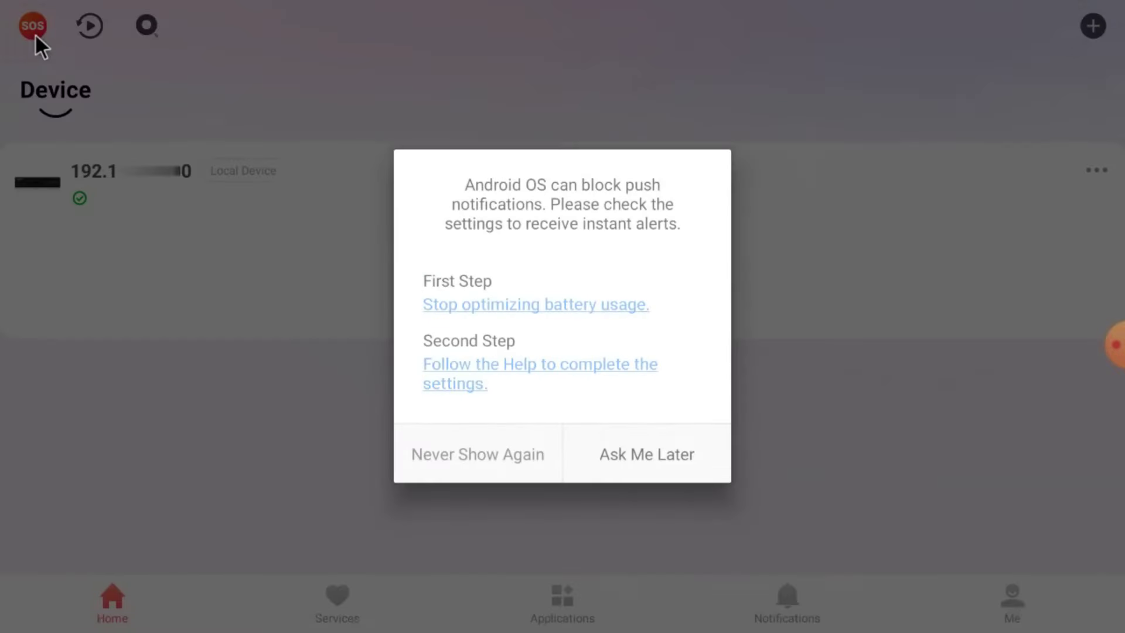
{"action": "left_click", "coordinate": [655, 463]}
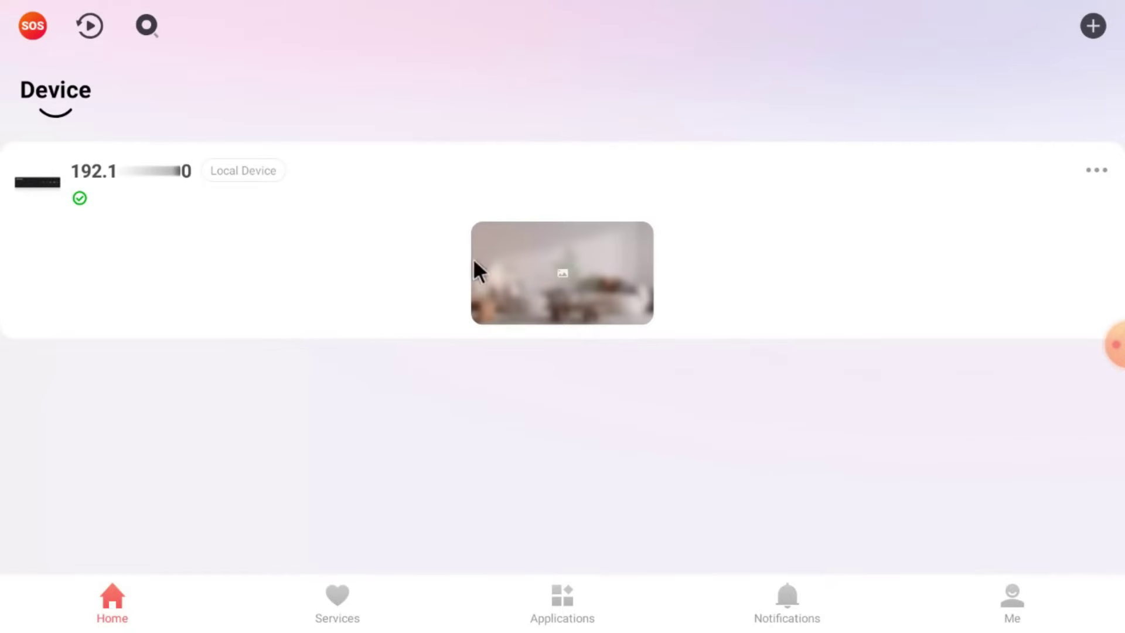
{"action": "left_click", "coordinate": [570, 267]}
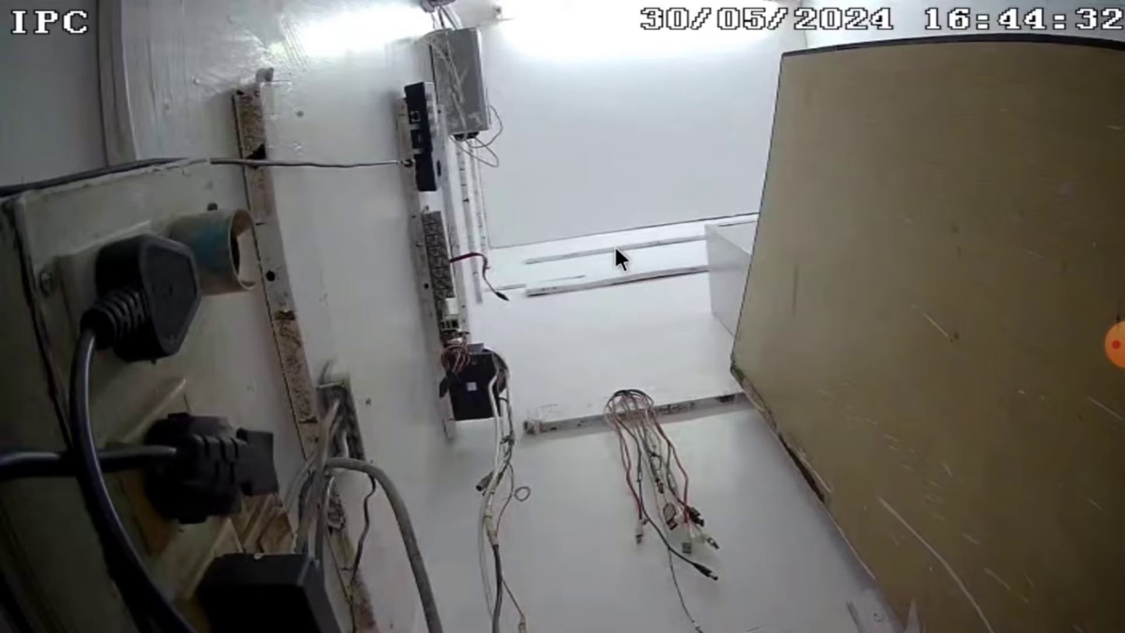
Pause the live camera feed and then resume it.
{"action": "left_click", "coordinate": [564, 287]}
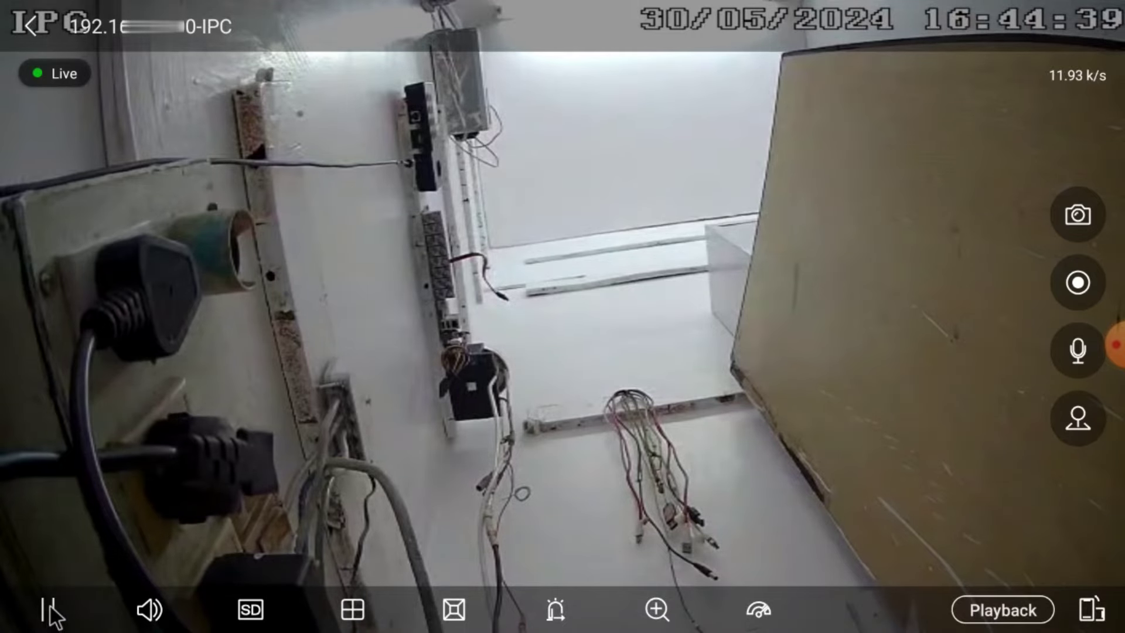
{"action": "left_click", "coordinate": [48, 608]}
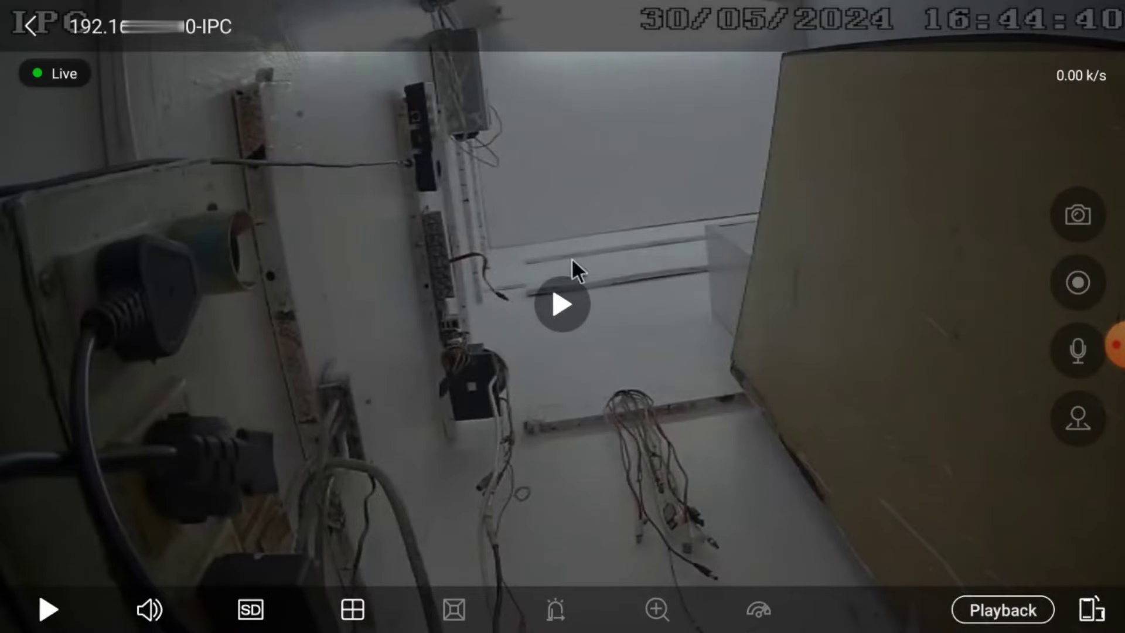
{"action": "left_click", "coordinate": [48, 608]}
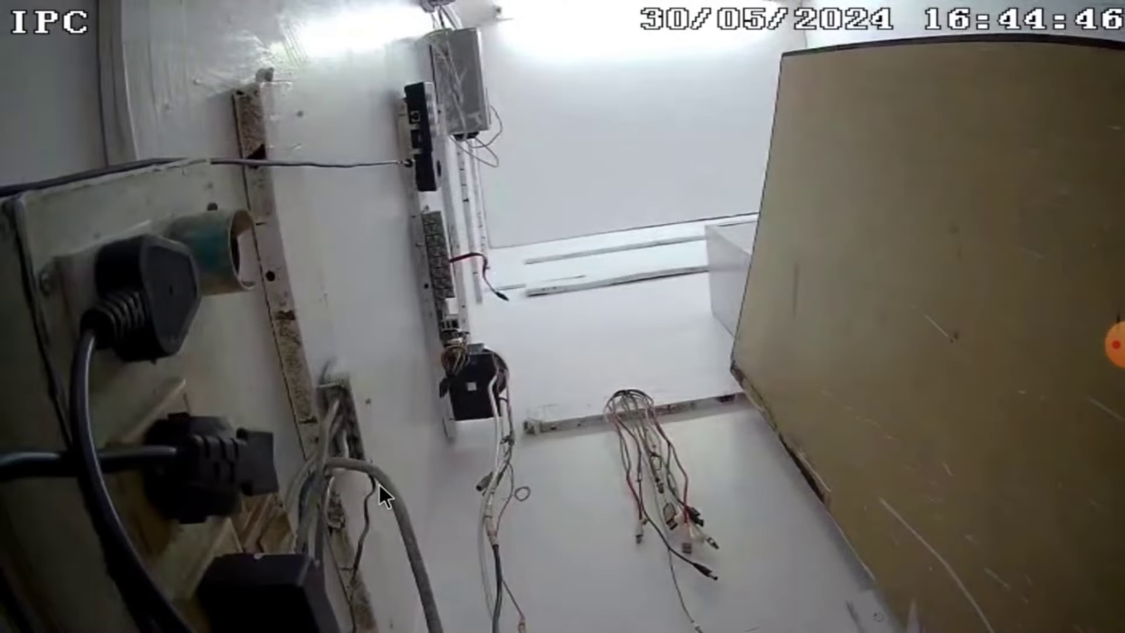
{"action": "left_click", "coordinate": [203, 594]}
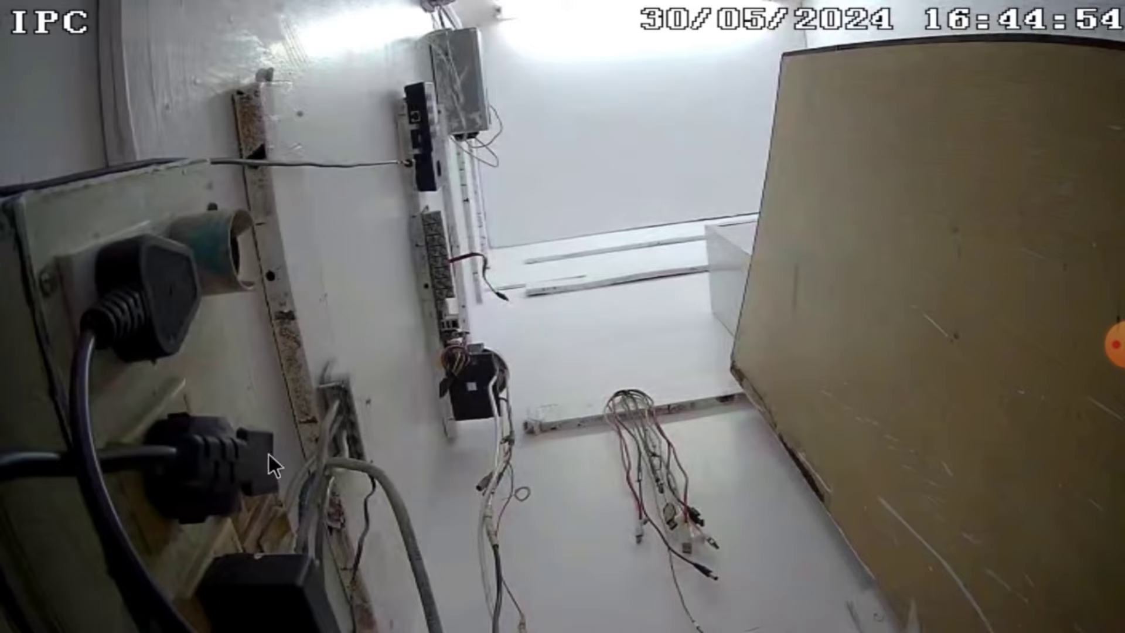
{"action": "left_click", "coordinate": [269, 452]}
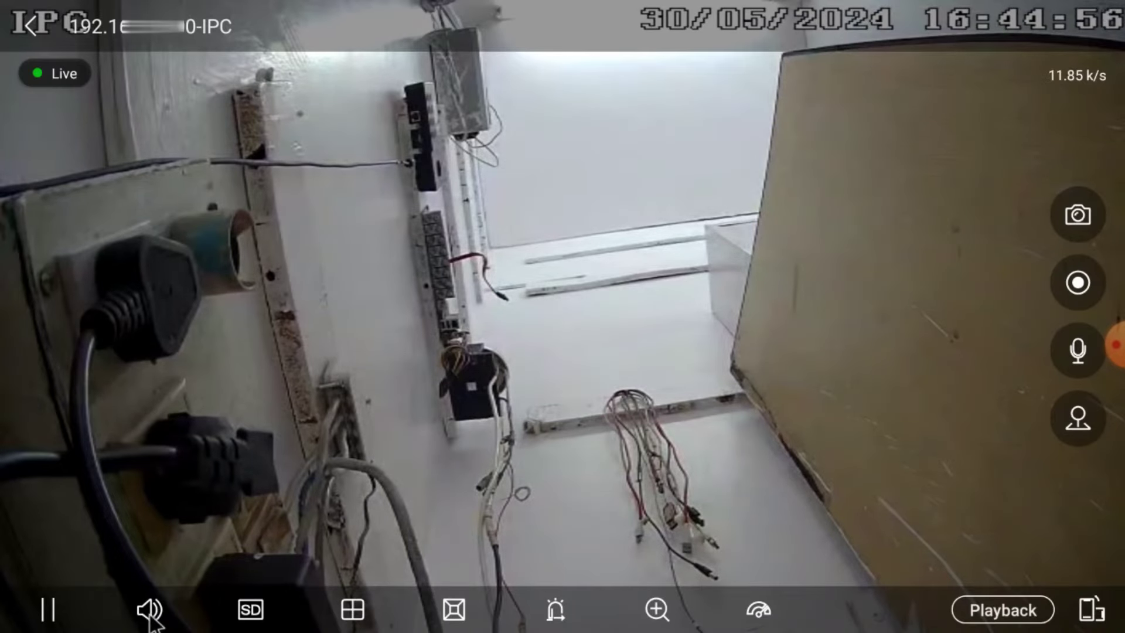
Toggle the live feed's sound and switch the stream to High Definition.
{"action": "left_click", "coordinate": [150, 610]}
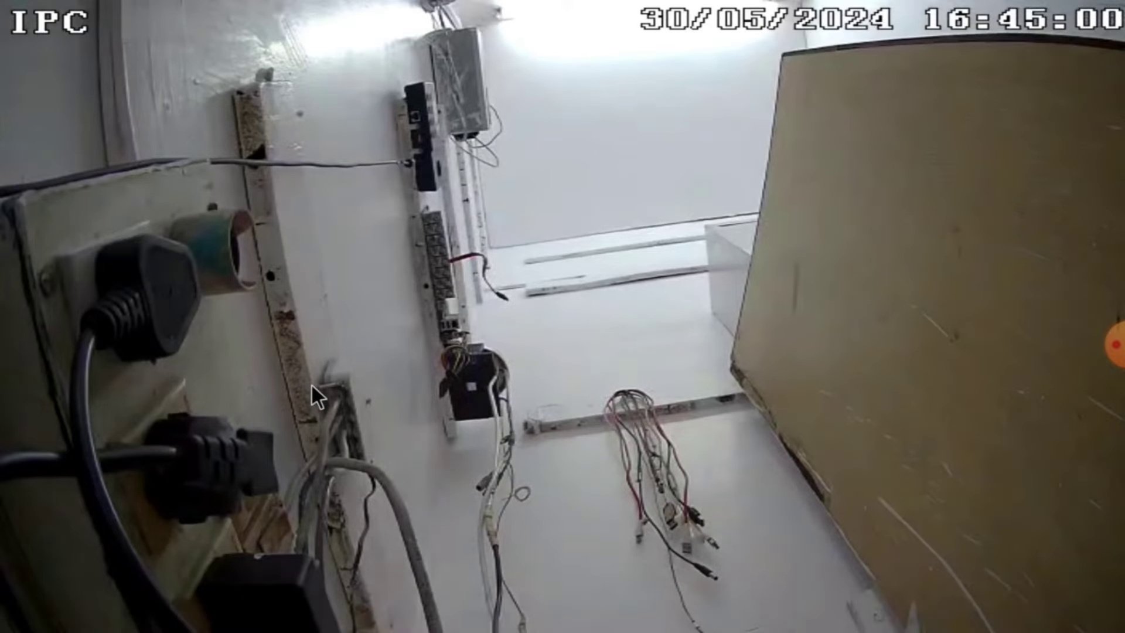
{"action": "left_click", "coordinate": [311, 384]}
{"action": "left_click", "coordinate": [251, 611]}
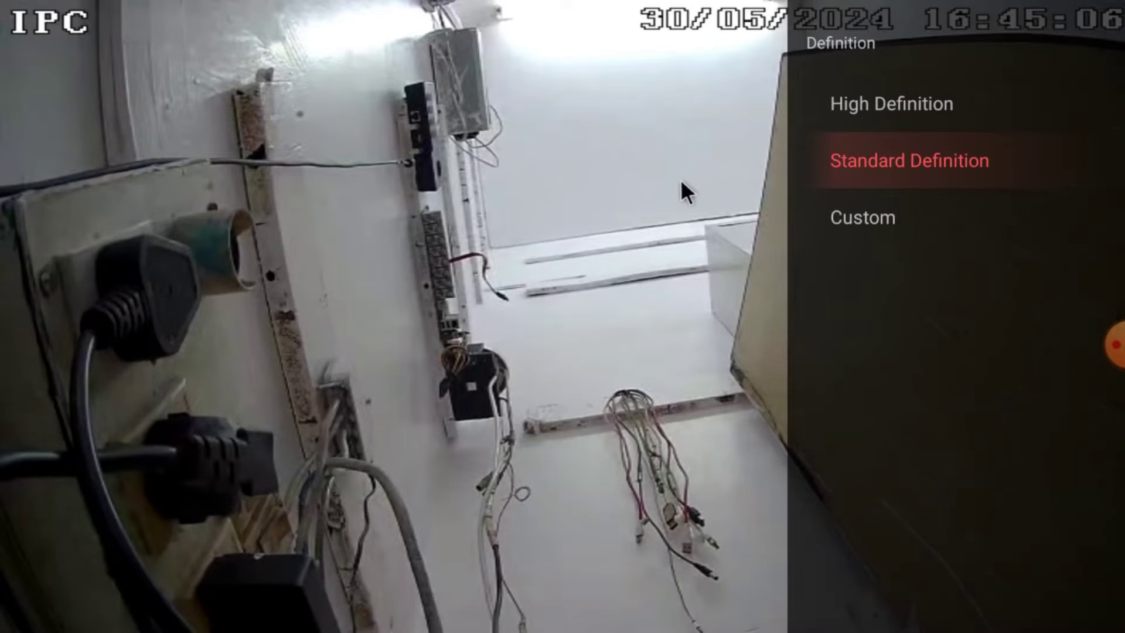
{"action": "left_click", "coordinate": [879, 101]}
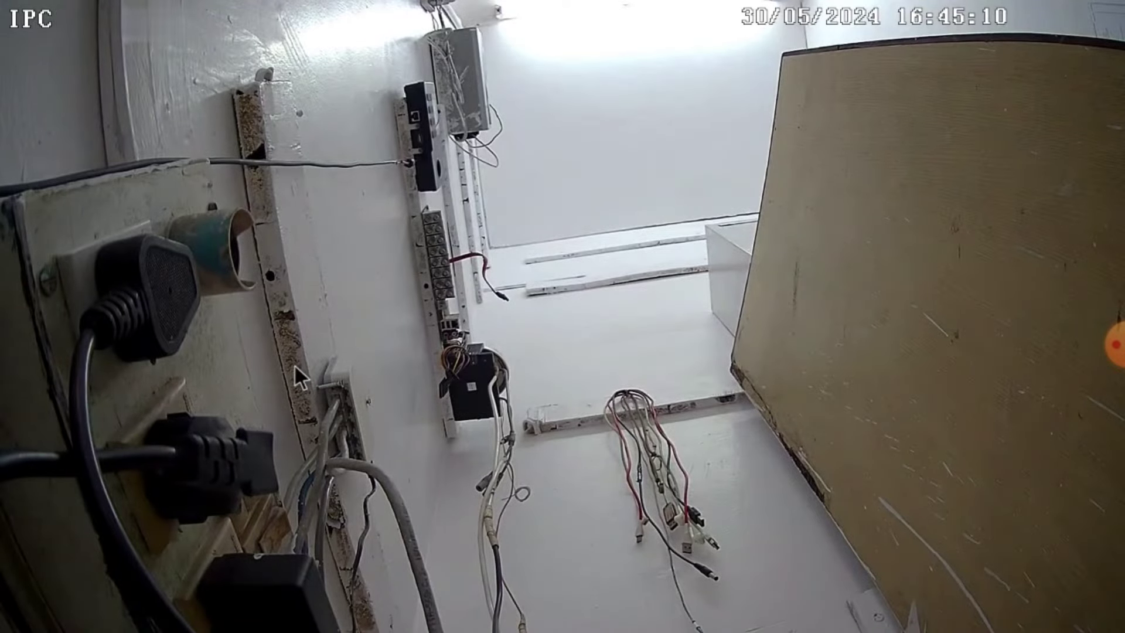
Switch the stream to Standard Definition, then back to High Definition.
{"action": "left_click", "coordinate": [246, 518]}
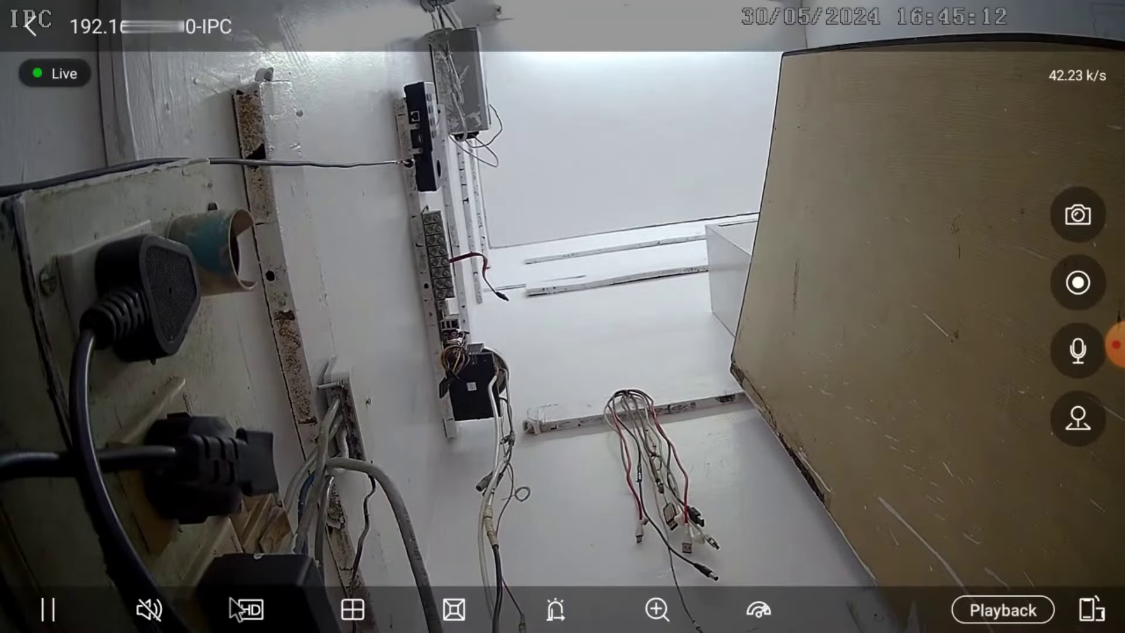
{"action": "left_click", "coordinate": [246, 609]}
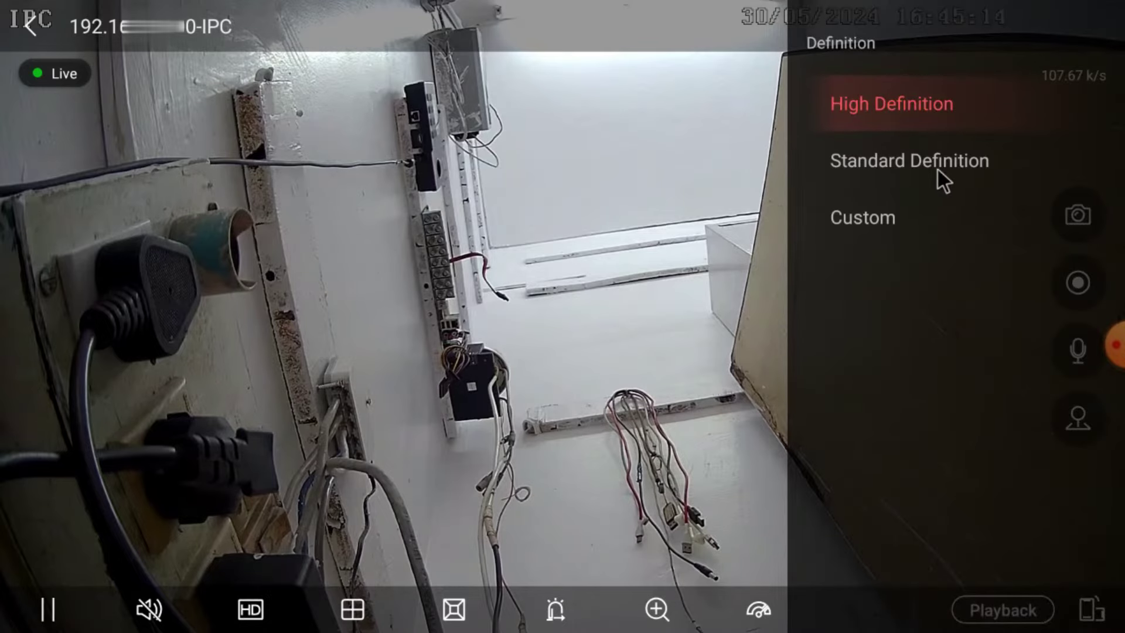
{"action": "left_click", "coordinate": [938, 170]}
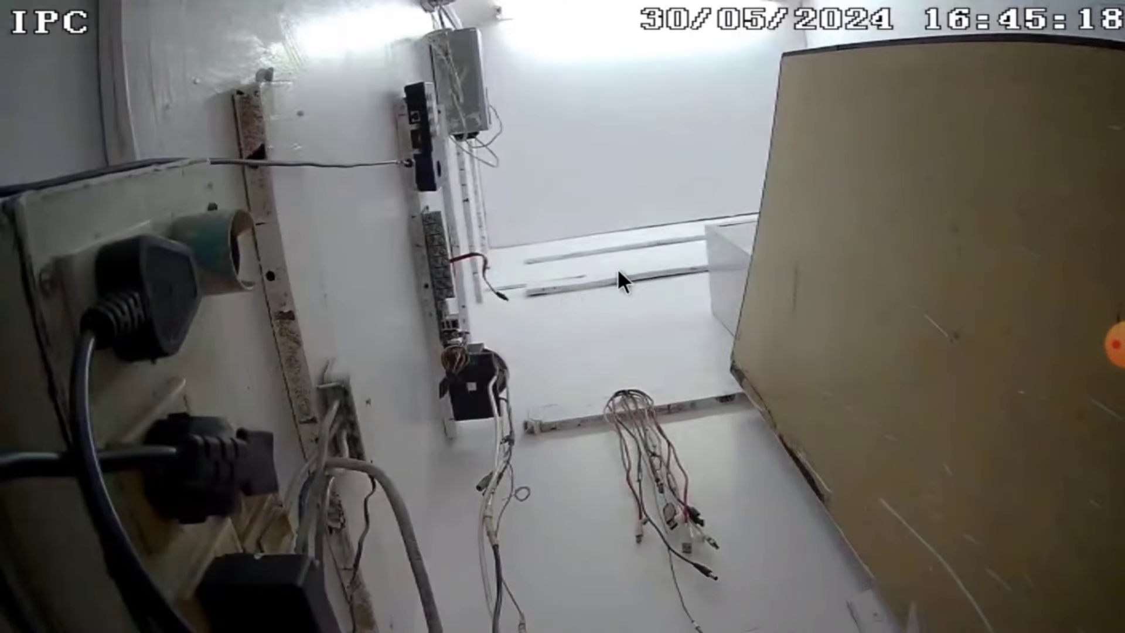
{"action": "left_click", "coordinate": [292, 419]}
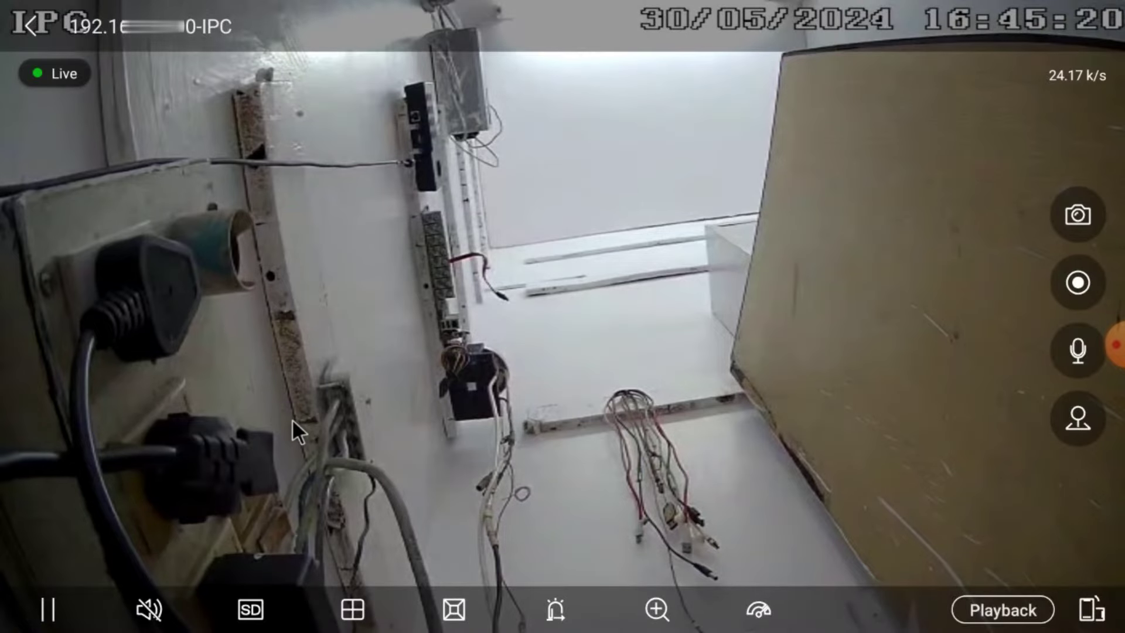
{"action": "left_click", "coordinate": [252, 614]}
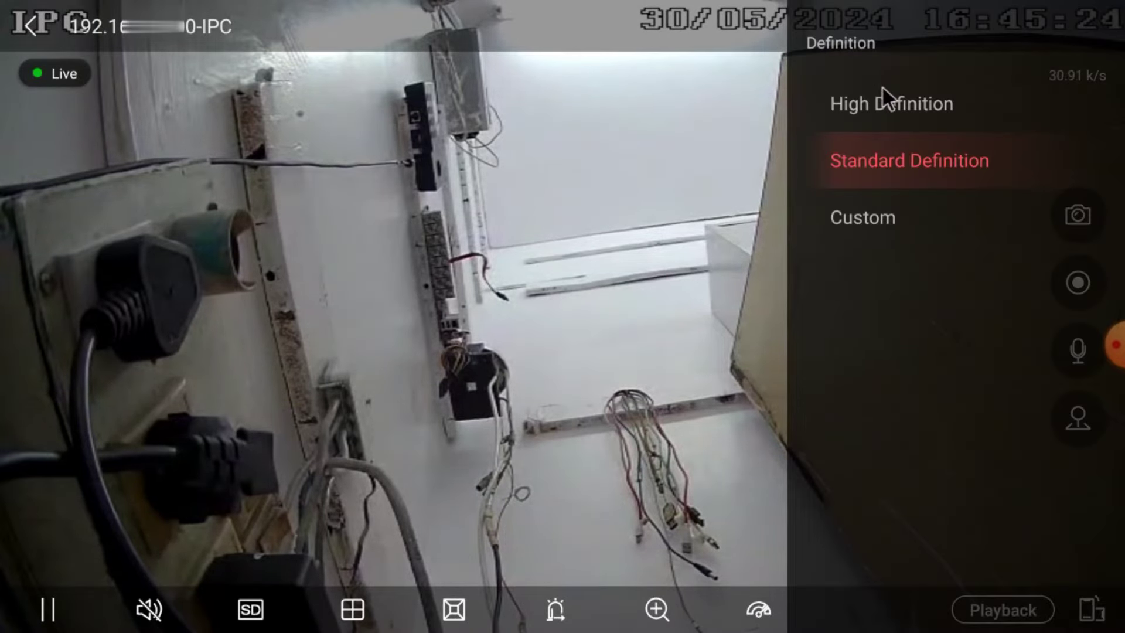
{"action": "left_click", "coordinate": [877, 97]}
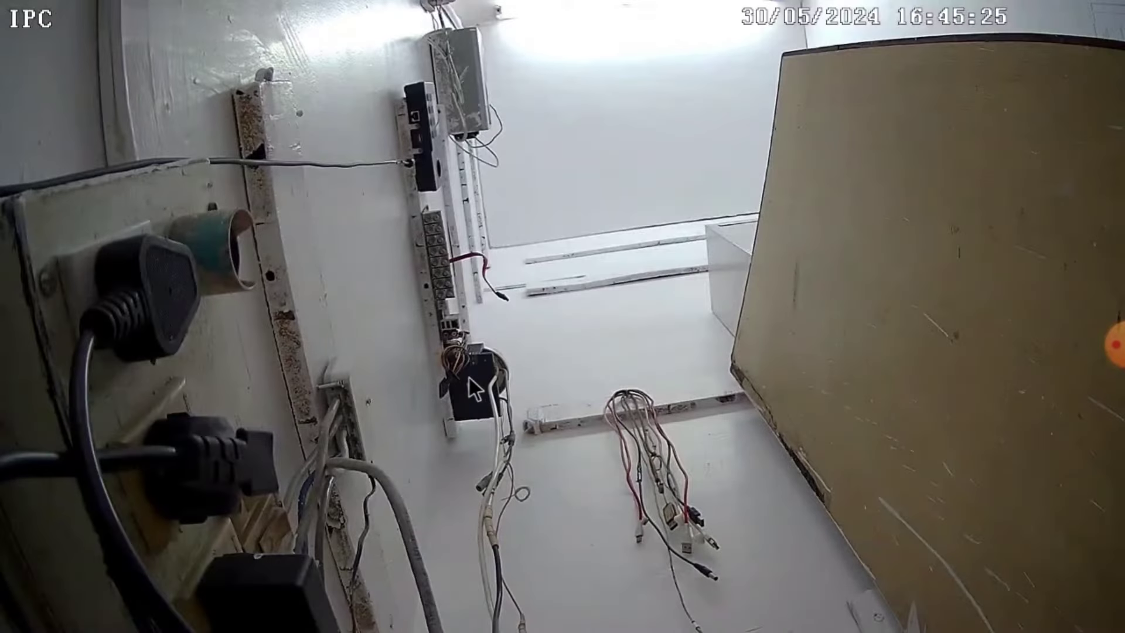
{"action": "left_click", "coordinate": [410, 603]}
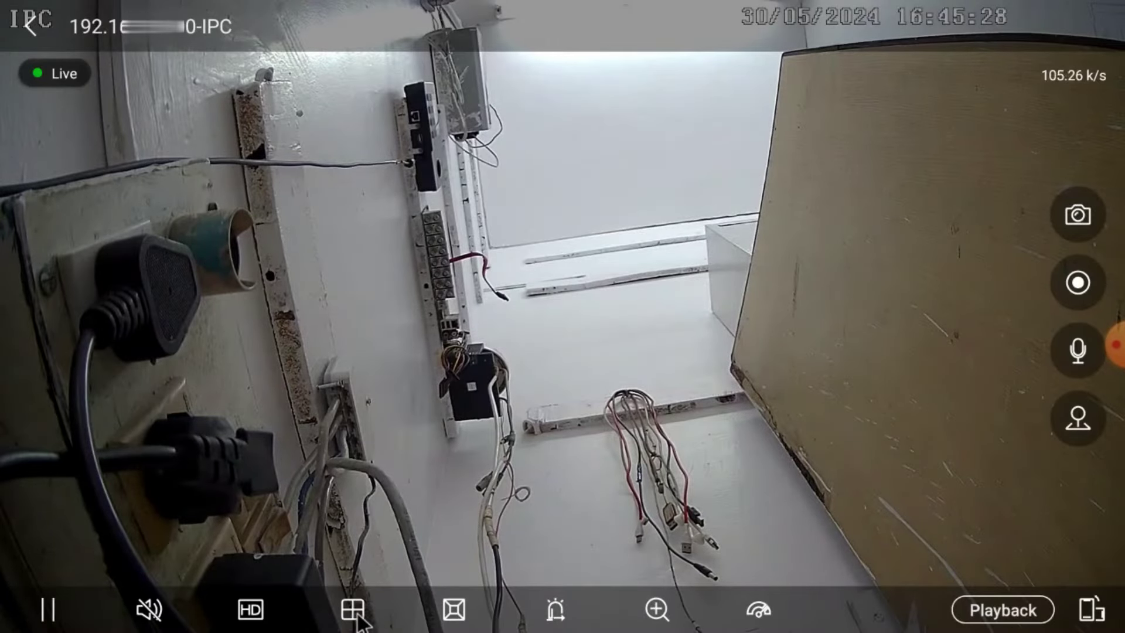
{"action": "left_click", "coordinate": [356, 614]}
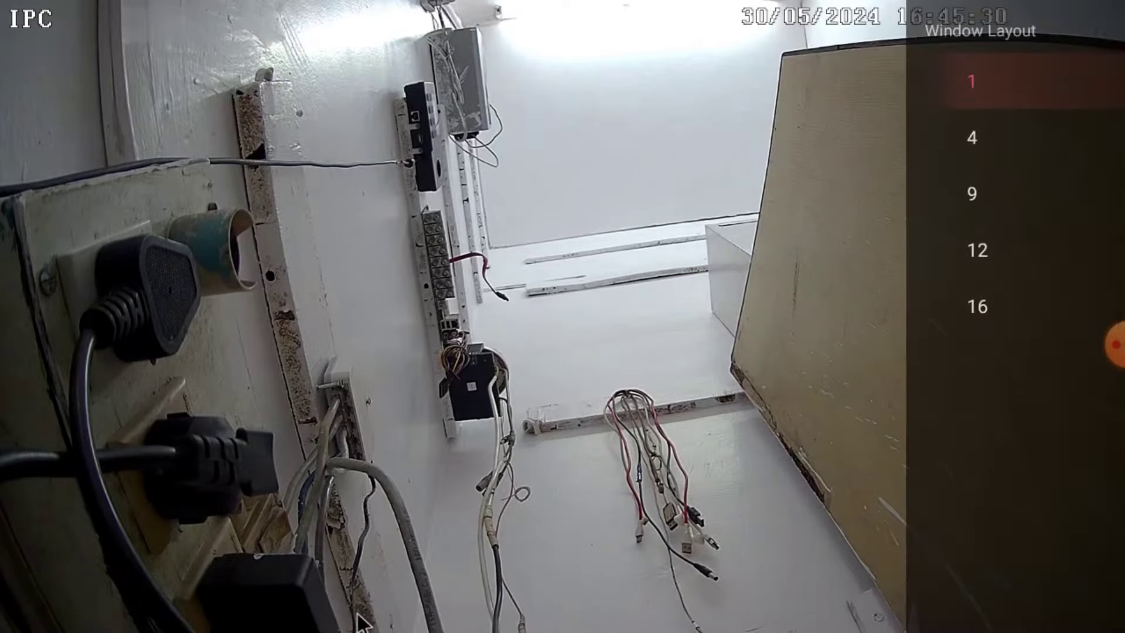
{"action": "left_click", "coordinate": [804, 146]}
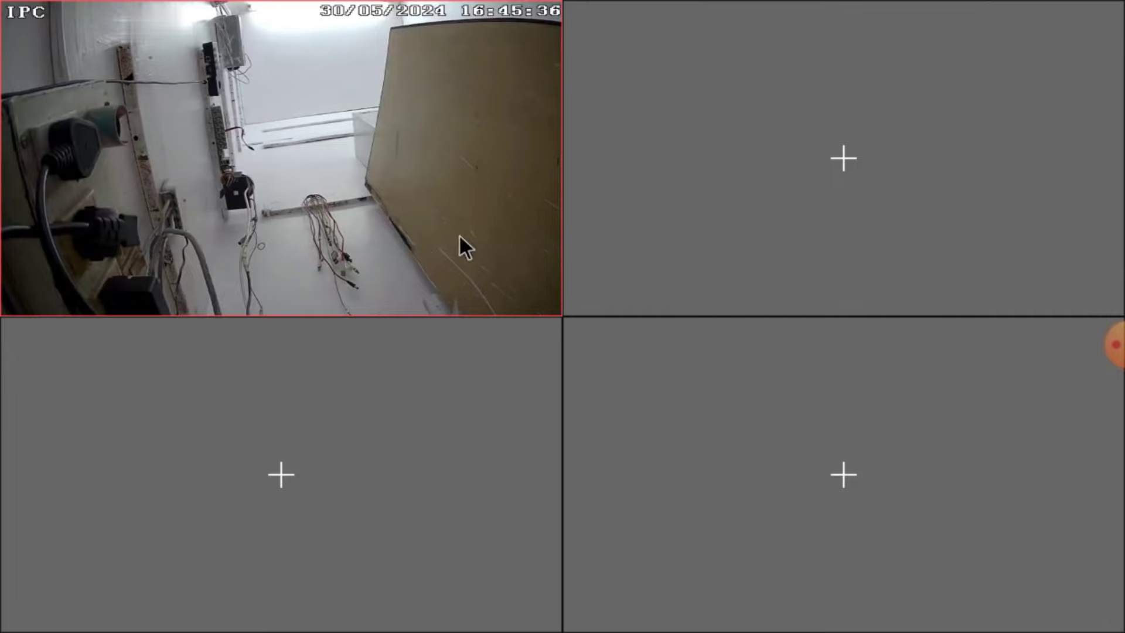
{"action": "double_click", "coordinate": [371, 172]}
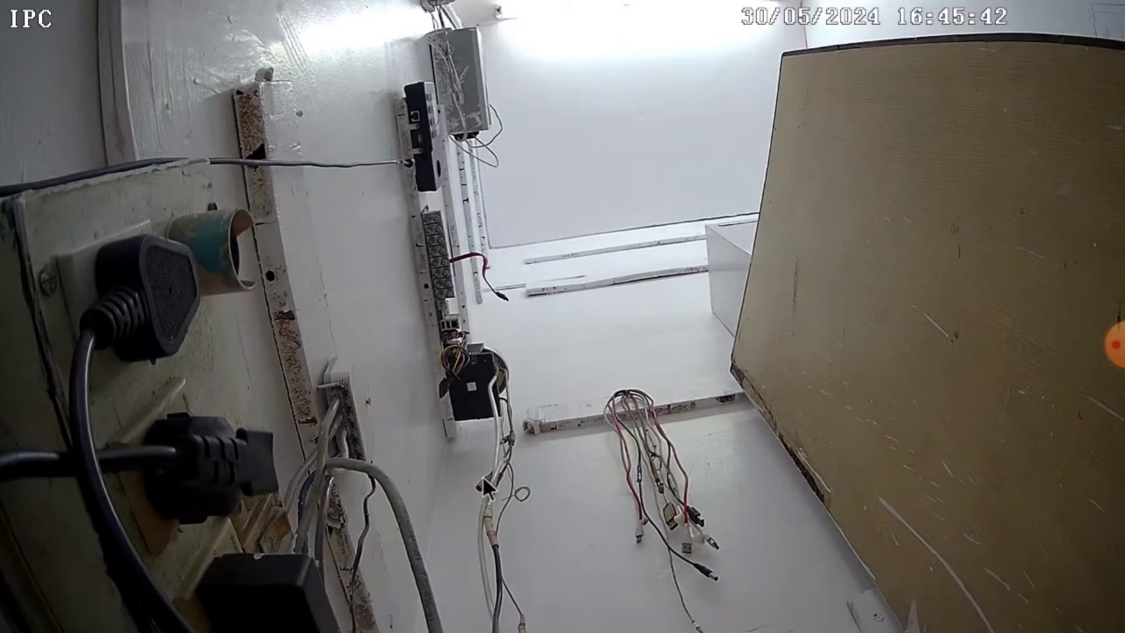
{"action": "left_click", "coordinate": [459, 595]}
{"action": "left_click", "coordinate": [456, 610]}
{"action": "left_click", "coordinate": [563, 630]}
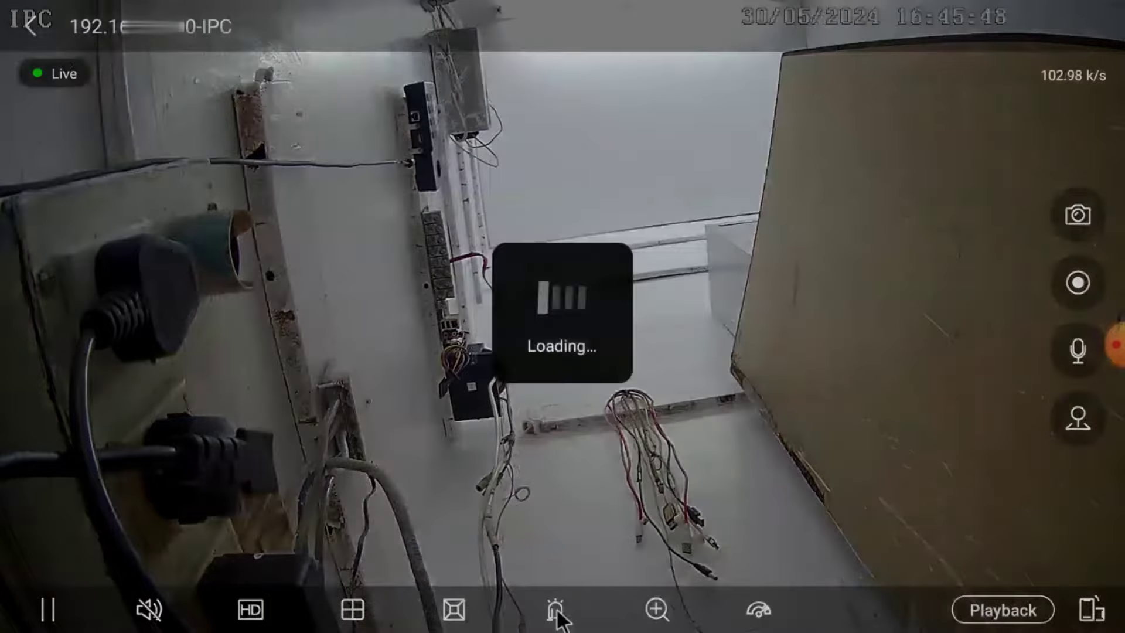
{"action": "left_click", "coordinate": [555, 609]}
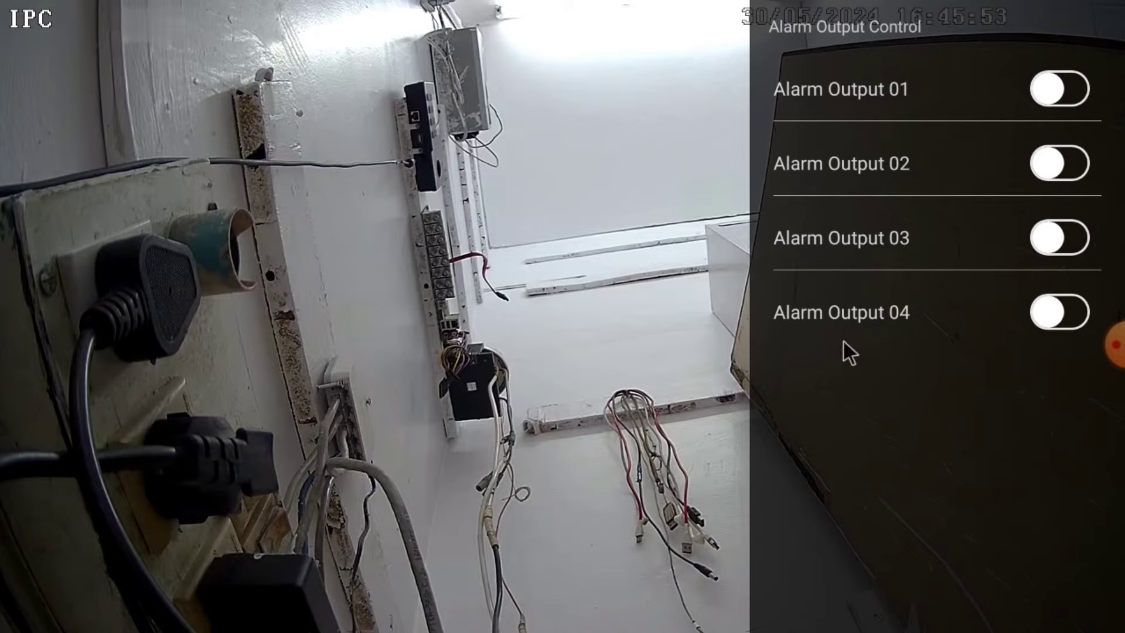
{"action": "left_click", "coordinate": [417, 297]}
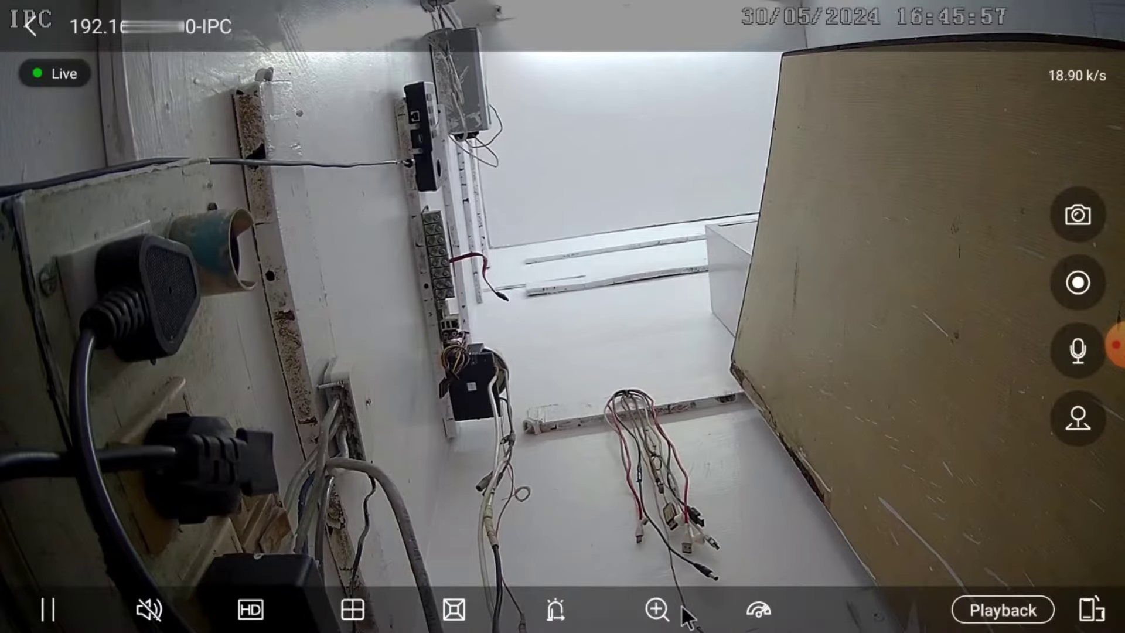
{"action": "left_click", "coordinate": [655, 610]}
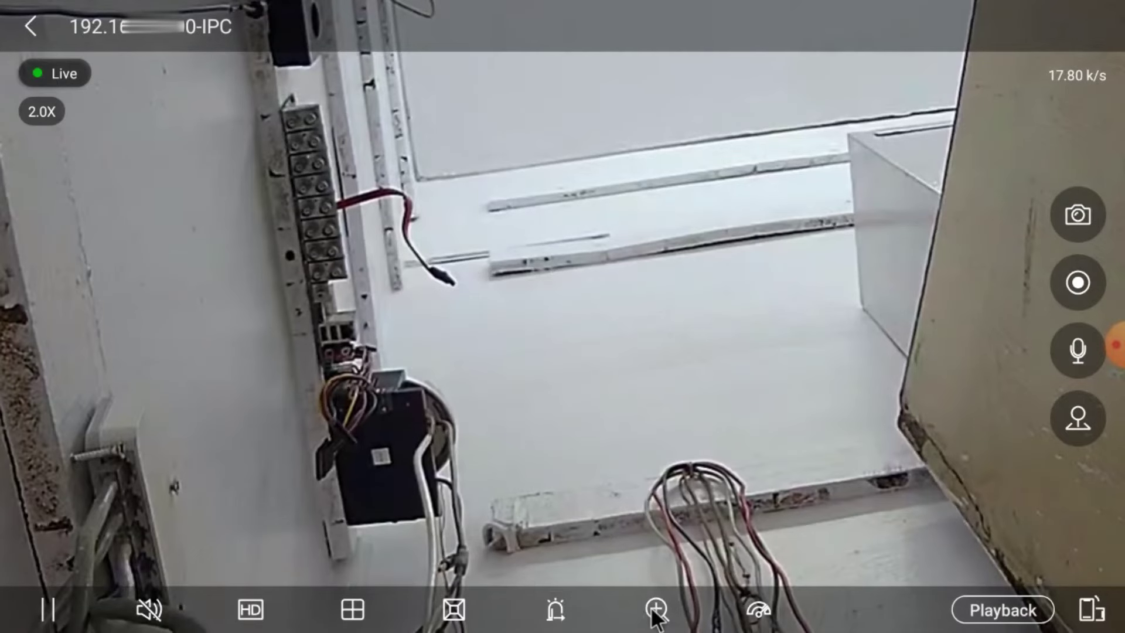
{"action": "left_click", "coordinate": [599, 447]}
{"action": "left_click", "coordinate": [489, 362]}
{"action": "left_click", "coordinate": [505, 386]}
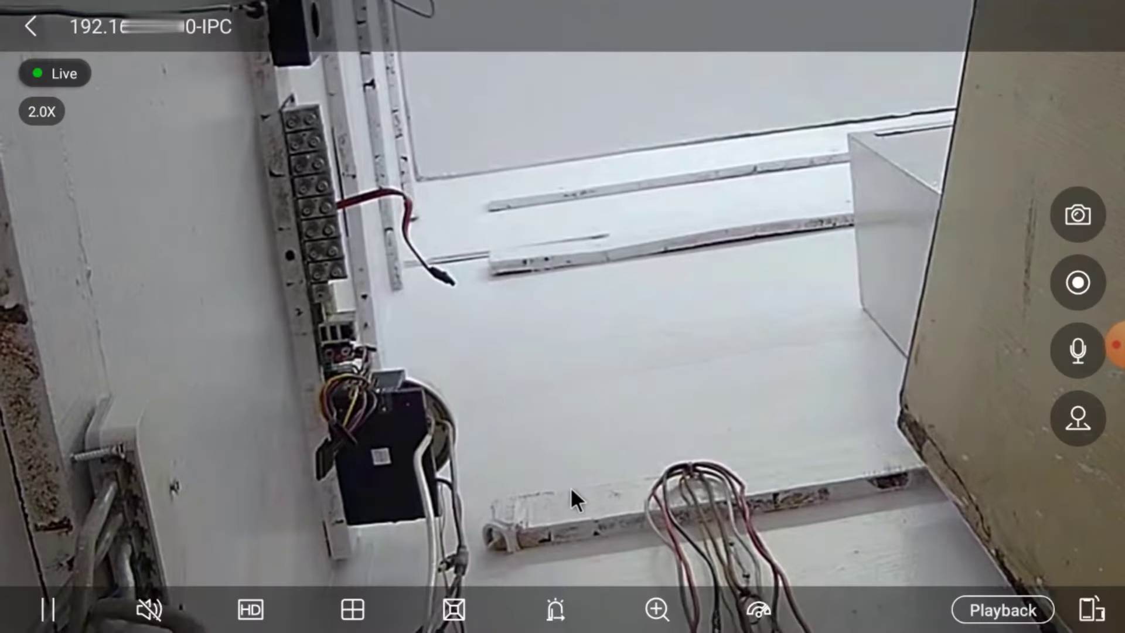
{"action": "left_click", "coordinate": [643, 605]}
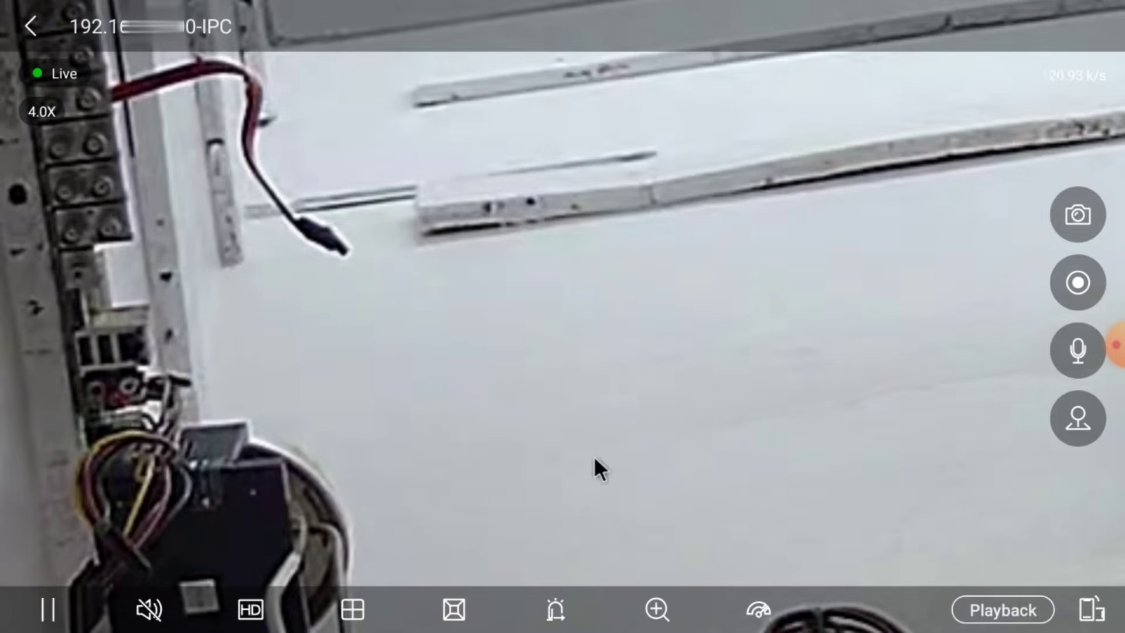
{"action": "left_click", "coordinate": [597, 393]}
{"action": "double_click", "coordinate": [593, 385]}
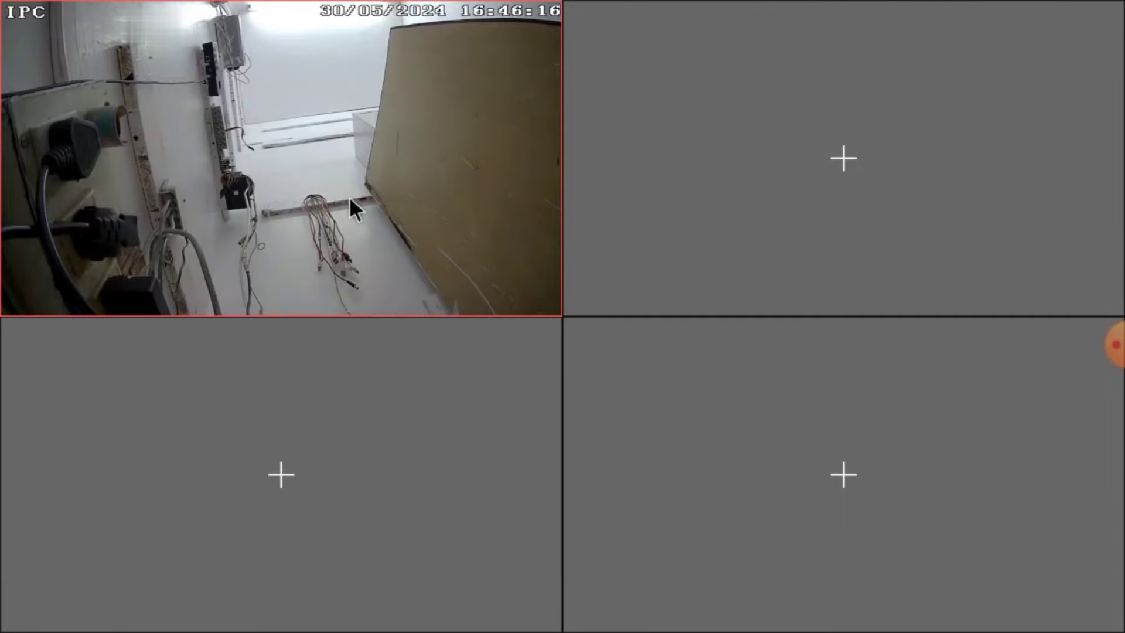
{"action": "double_click", "coordinate": [350, 199]}
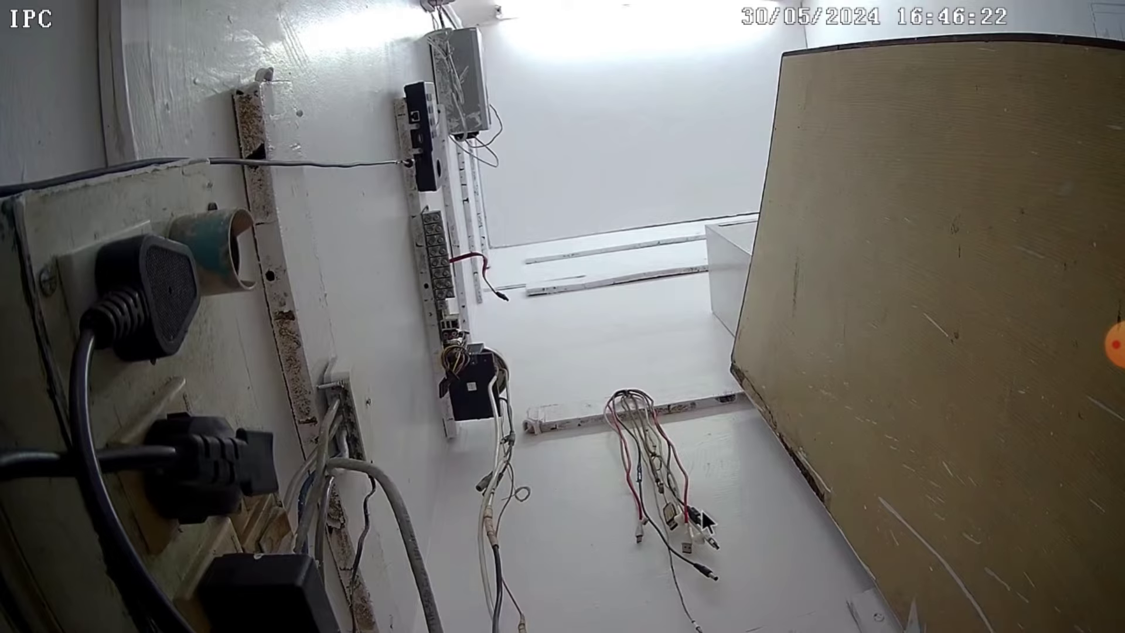
Try the speed gauge, save a live-view snapshot to the album, and start recording.
{"action": "mouse_move", "coordinate": [741, 601]}
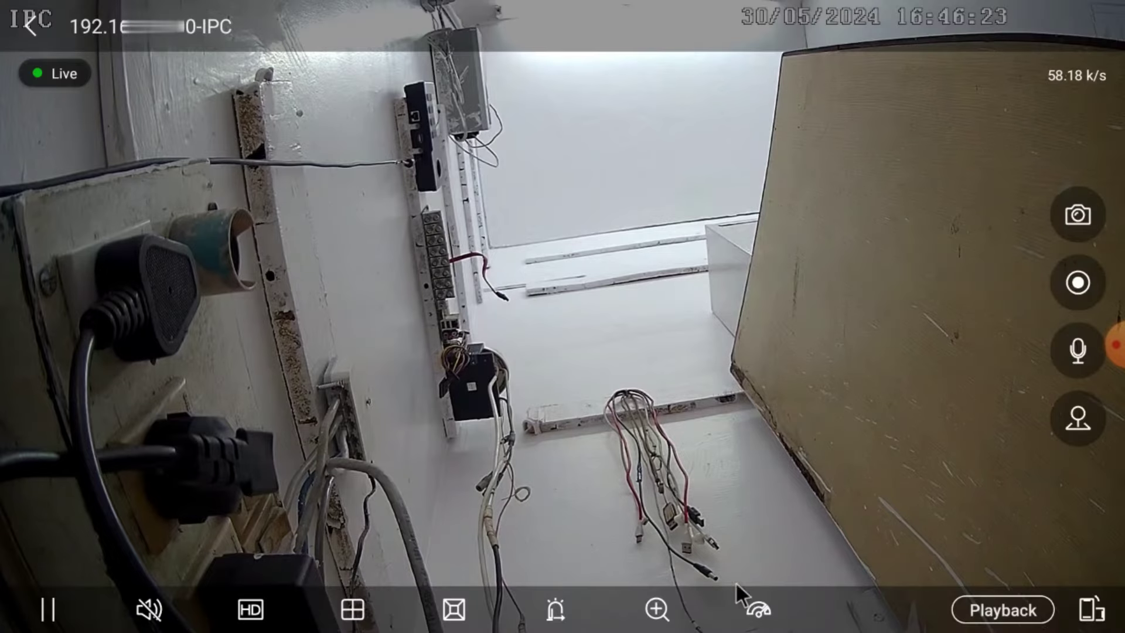
{"action": "left_click", "coordinate": [758, 612]}
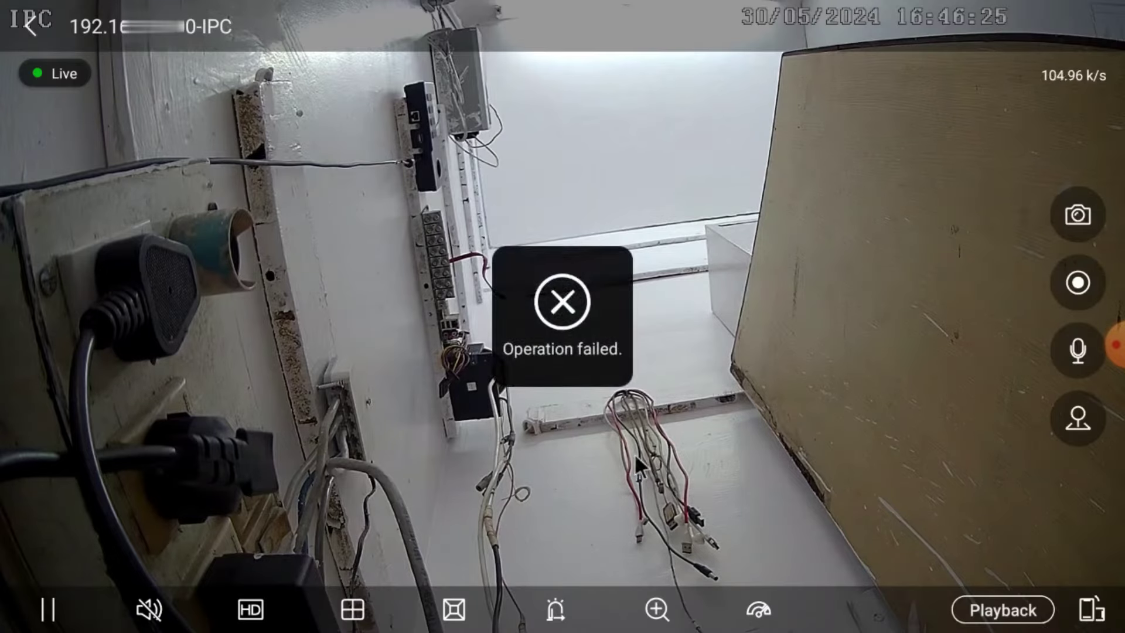
{"action": "left_click", "coordinate": [825, 304]}
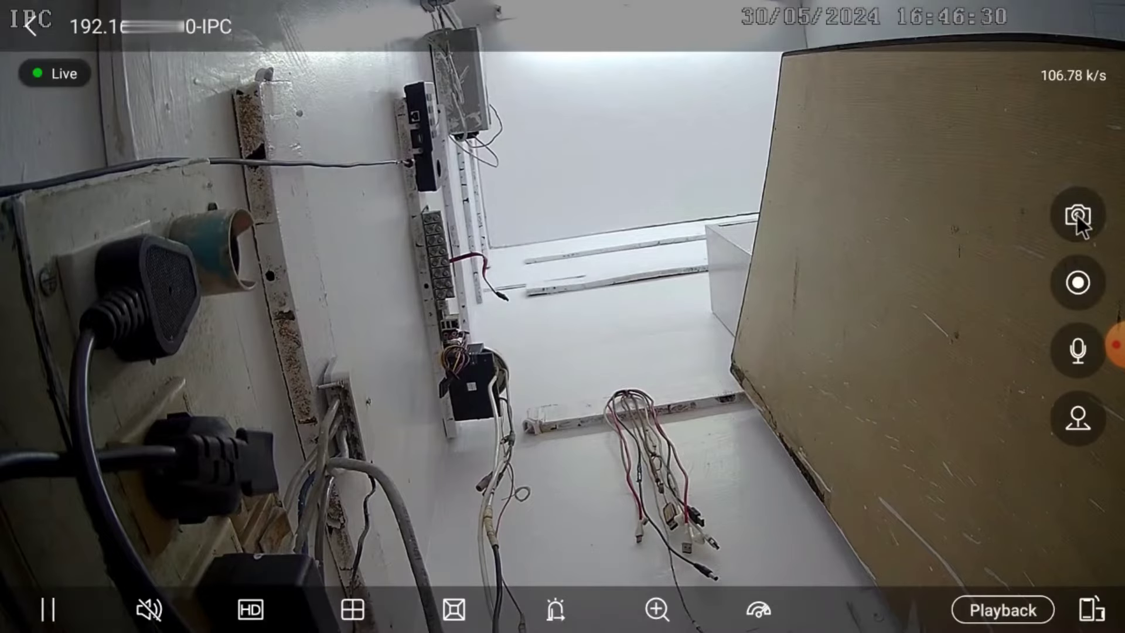
{"action": "left_click", "coordinate": [1078, 217]}
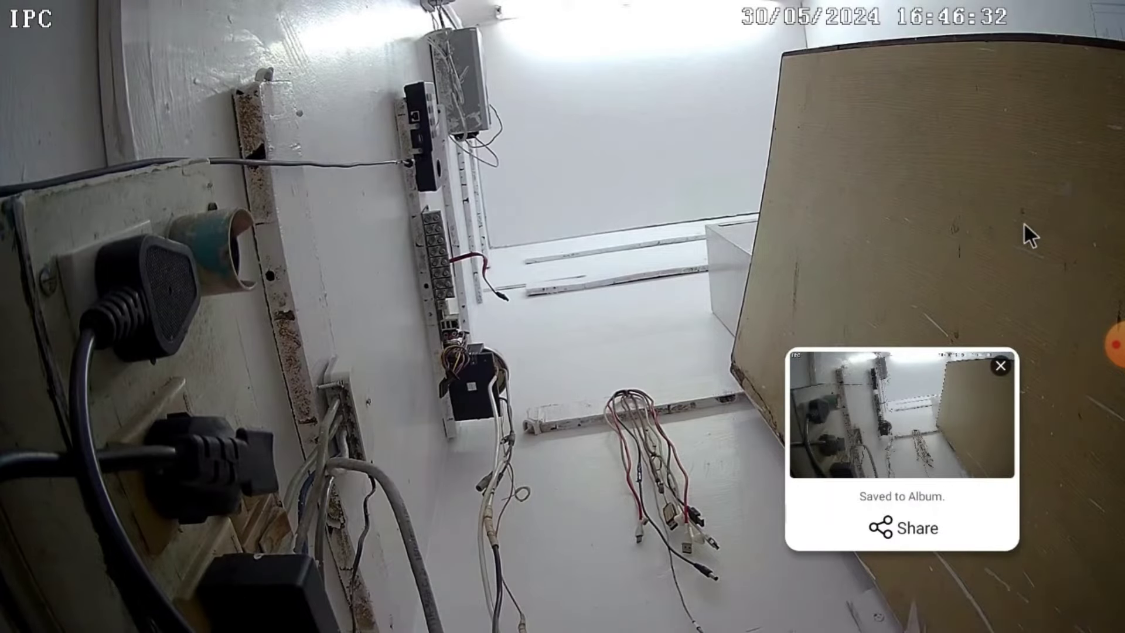
{"action": "left_click", "coordinate": [808, 243]}
{"action": "left_click", "coordinate": [1067, 280]}
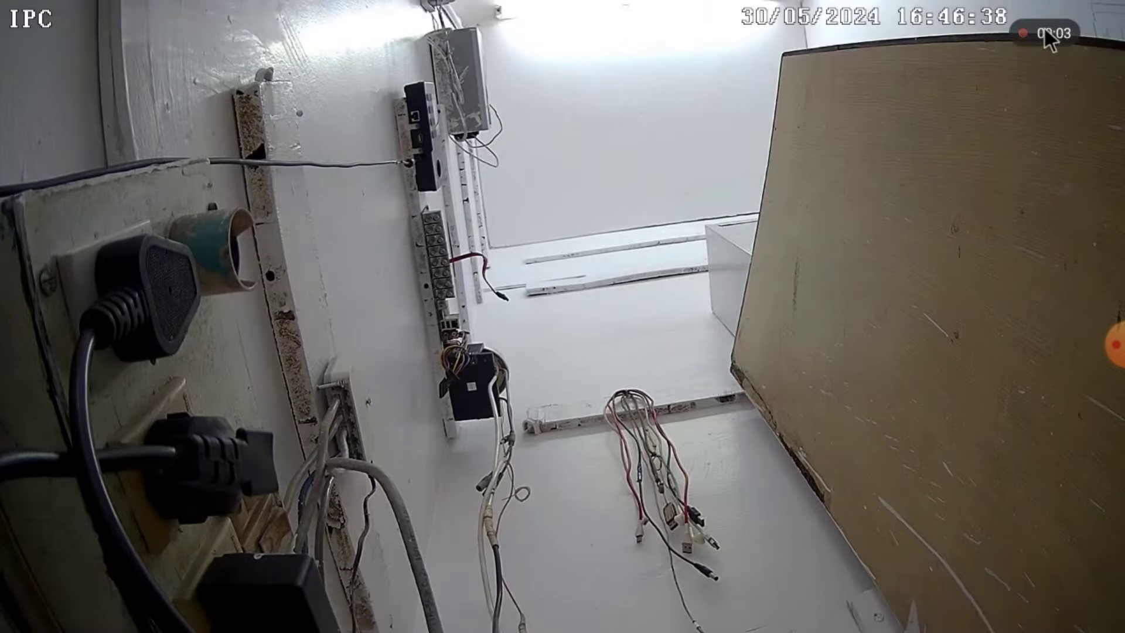
Stop recording to save the clip and start two-way talk with the camera.
{"action": "left_click", "coordinate": [931, 168]}
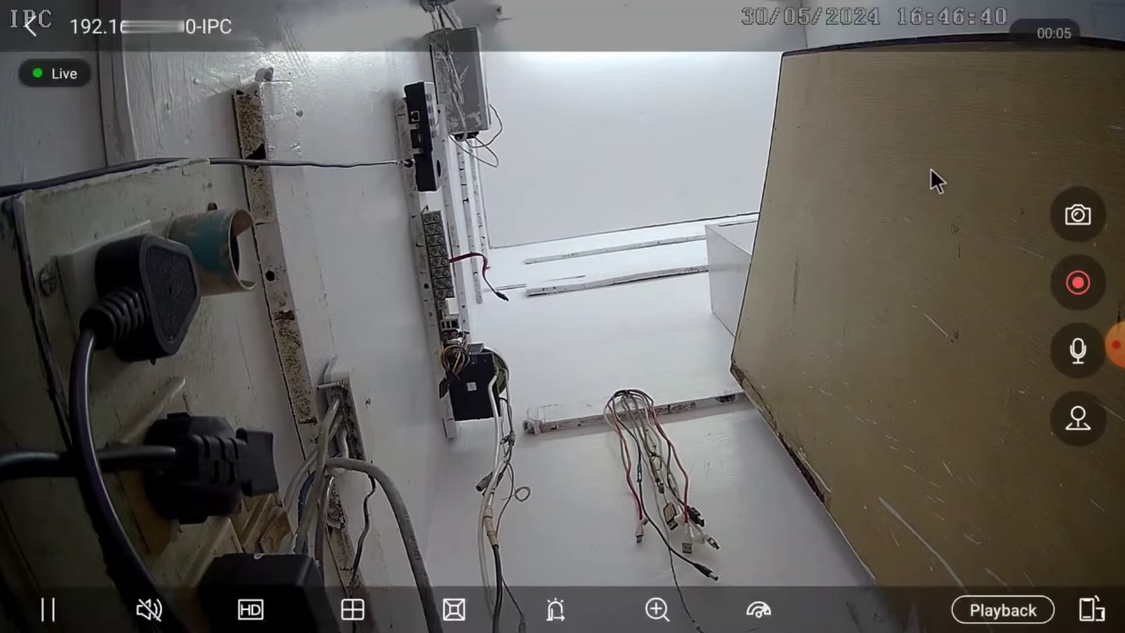
{"action": "left_click", "coordinate": [1079, 283]}
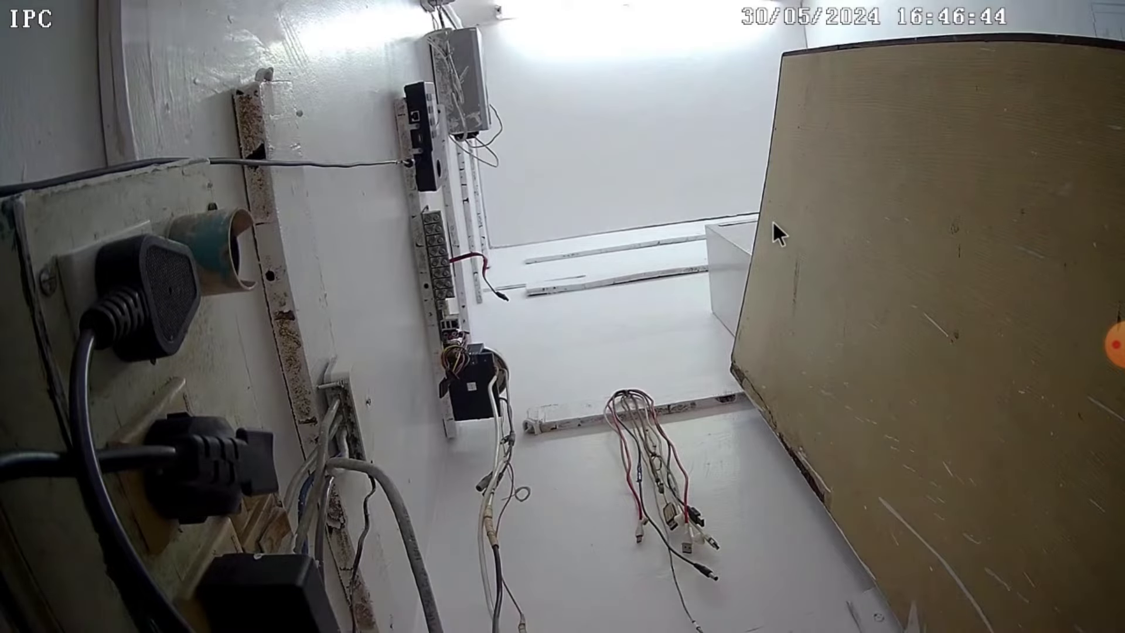
{"action": "left_click", "coordinate": [771, 225]}
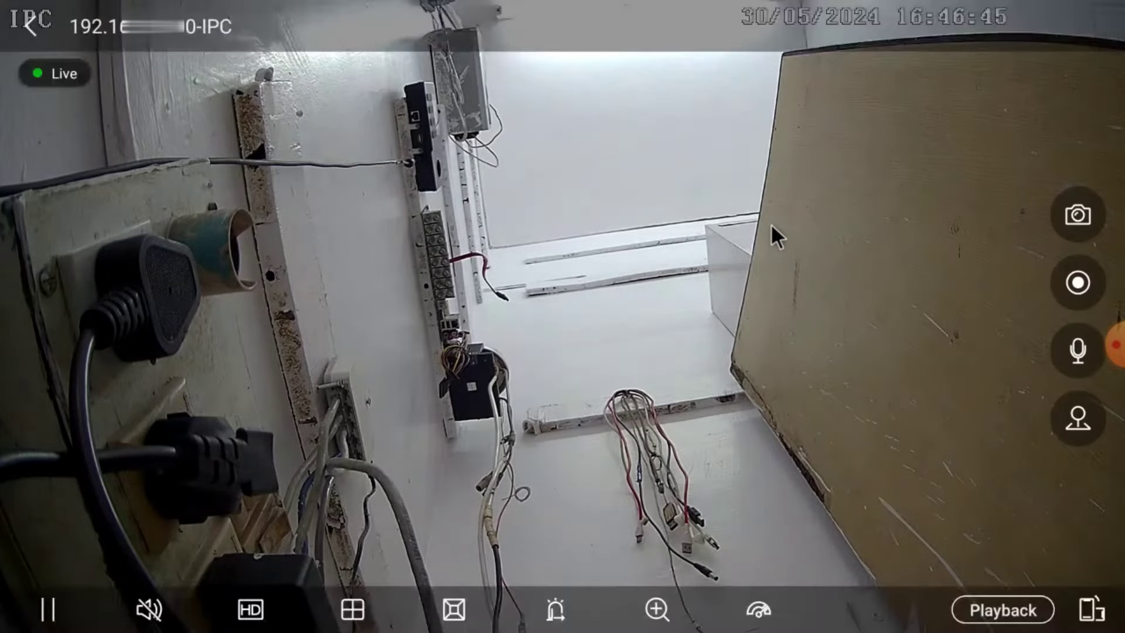
{"action": "left_click", "coordinate": [1074, 350]}
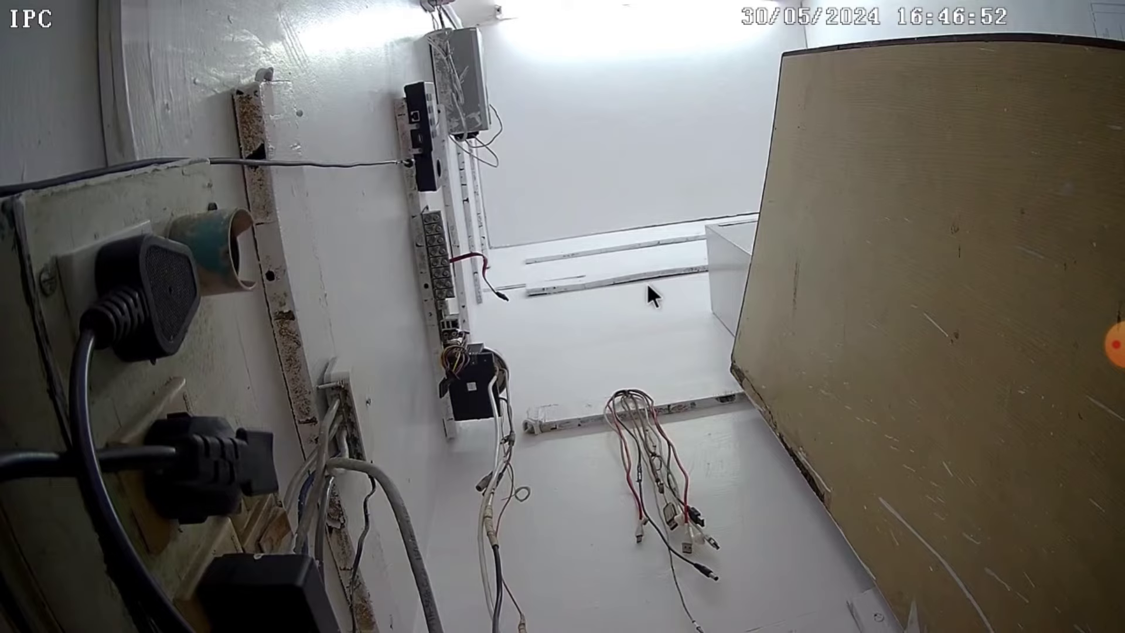
Open the PTZ panel with Zoom, Focus and Iris controls beside the live feed.
{"action": "left_click", "coordinate": [999, 278]}
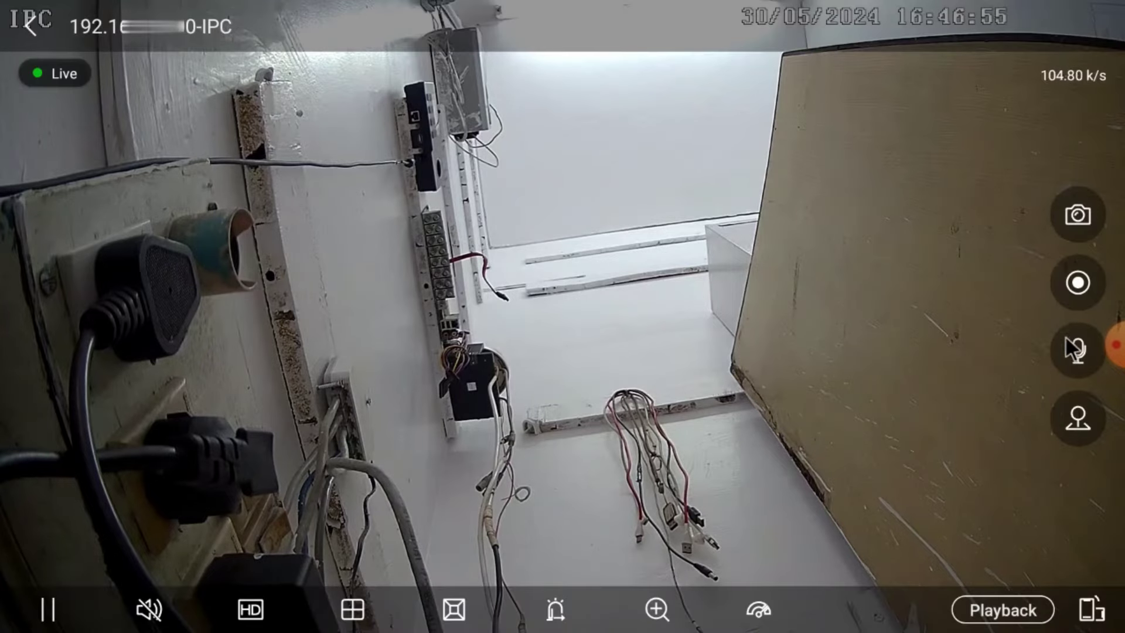
{"action": "left_click", "coordinate": [968, 414]}
{"action": "left_click", "coordinate": [990, 384]}
{"action": "left_click", "coordinate": [1078, 419]}
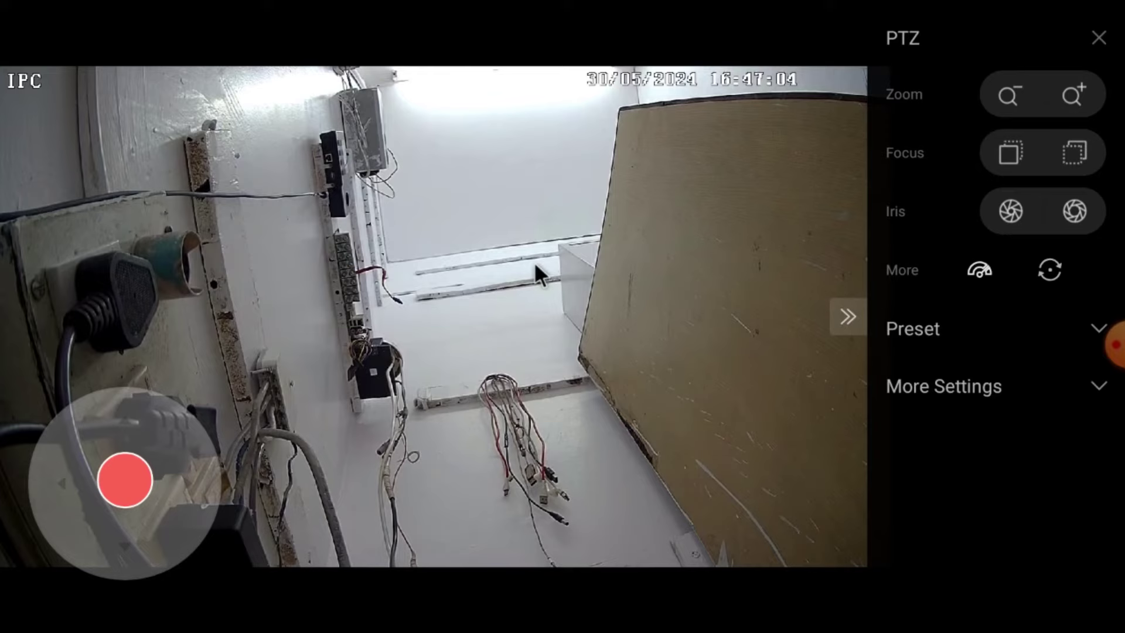
Hide the PTZ panel, postpone the satisfaction survey with Ask Me Later, and reopen the camera's live view.
{"action": "left_click", "coordinate": [847, 317]}
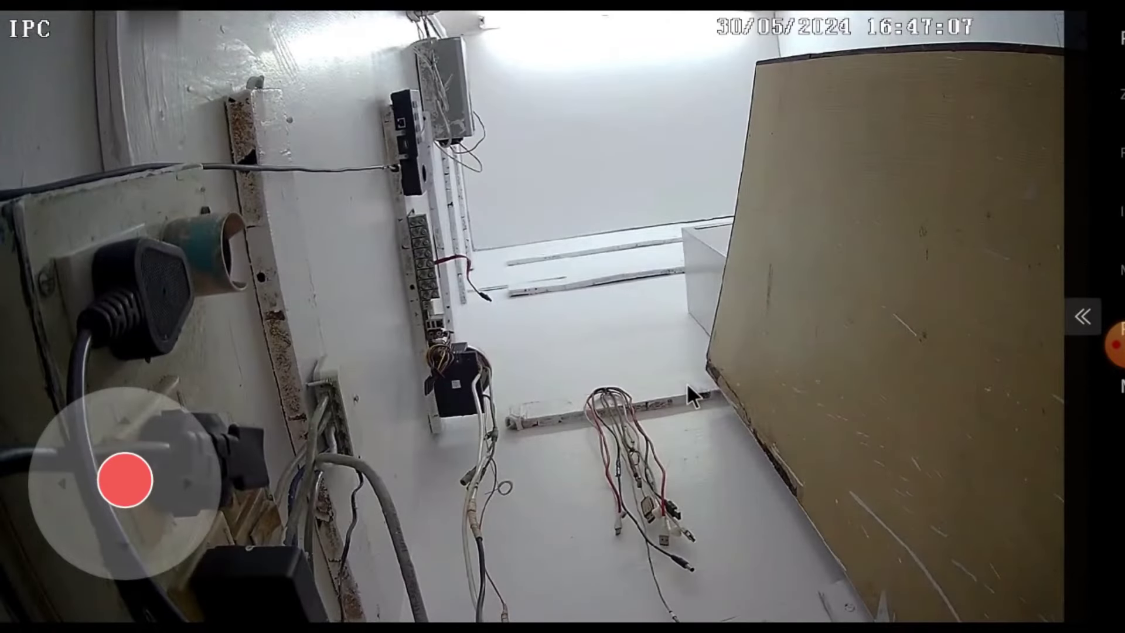
{"action": "key", "text": "Escape"}
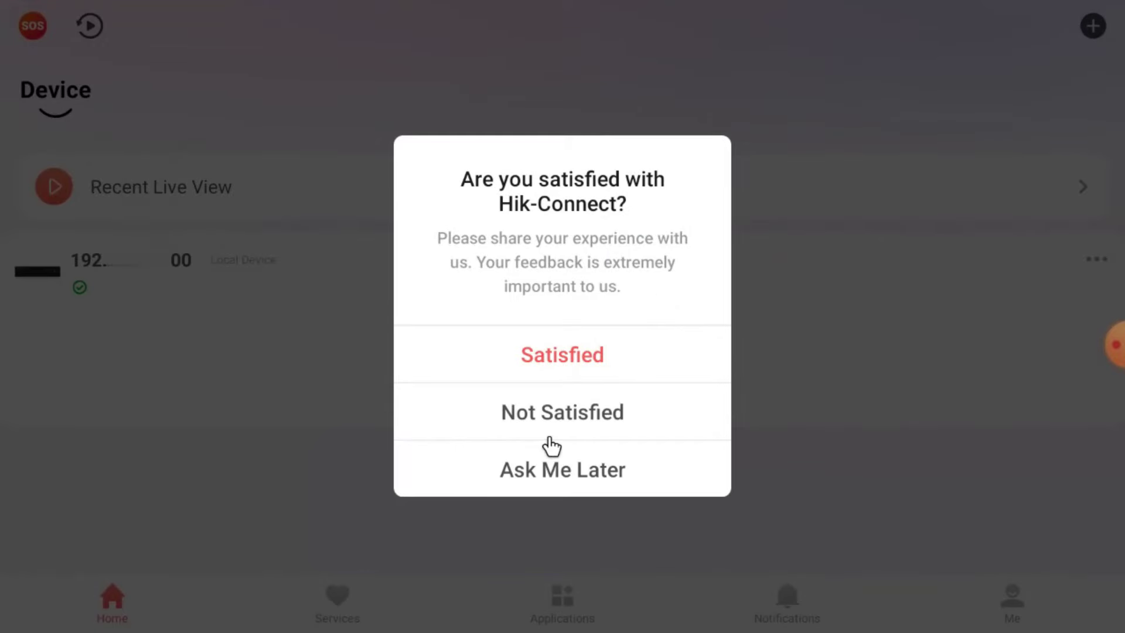
{"action": "left_click", "coordinate": [548, 471]}
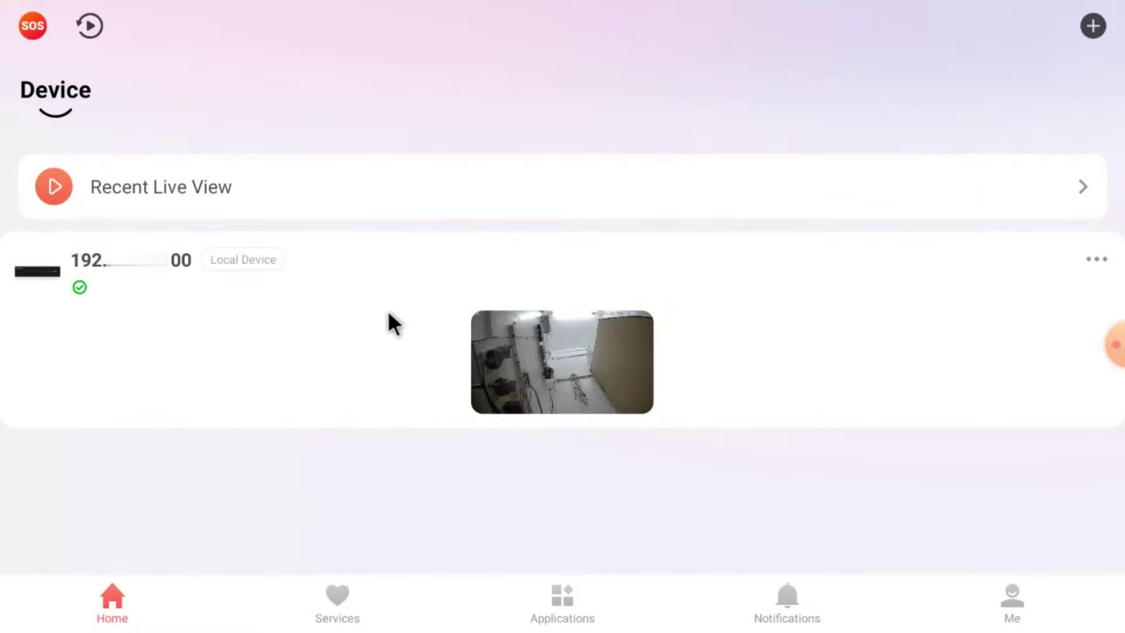
{"action": "left_click", "coordinate": [504, 346]}
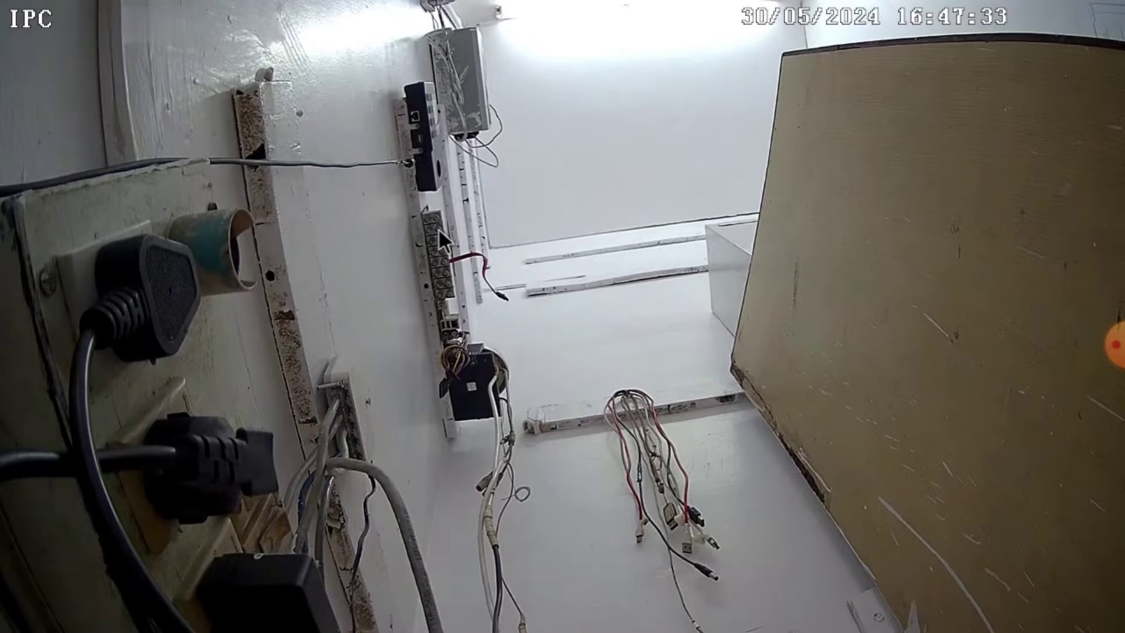
{"action": "left_click", "coordinate": [495, 328]}
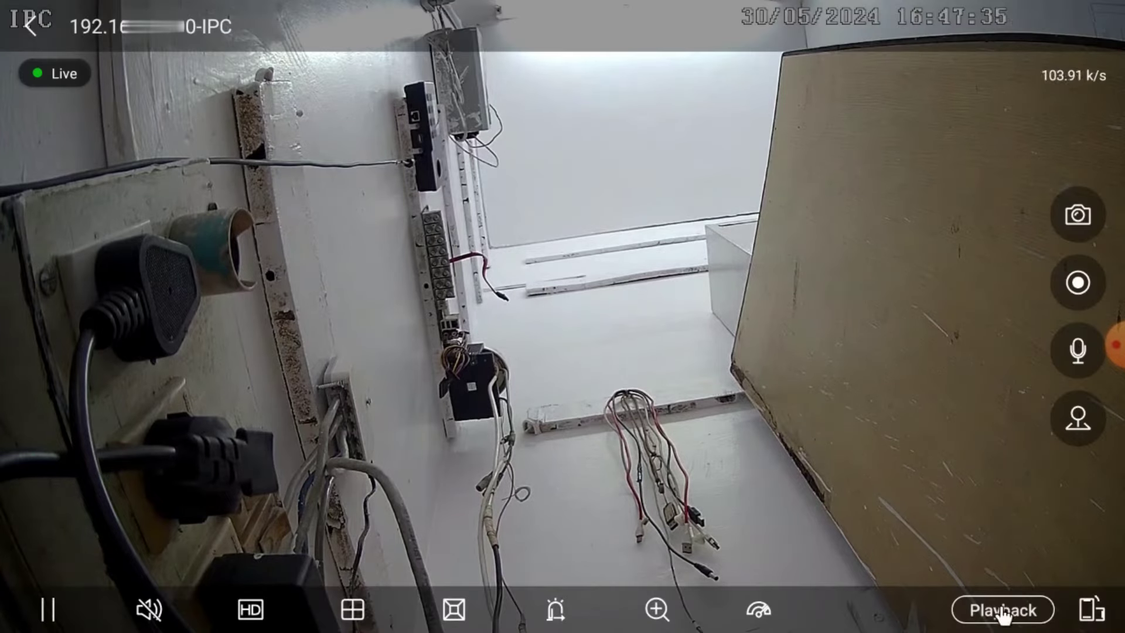
{"action": "left_click", "coordinate": [1003, 612]}
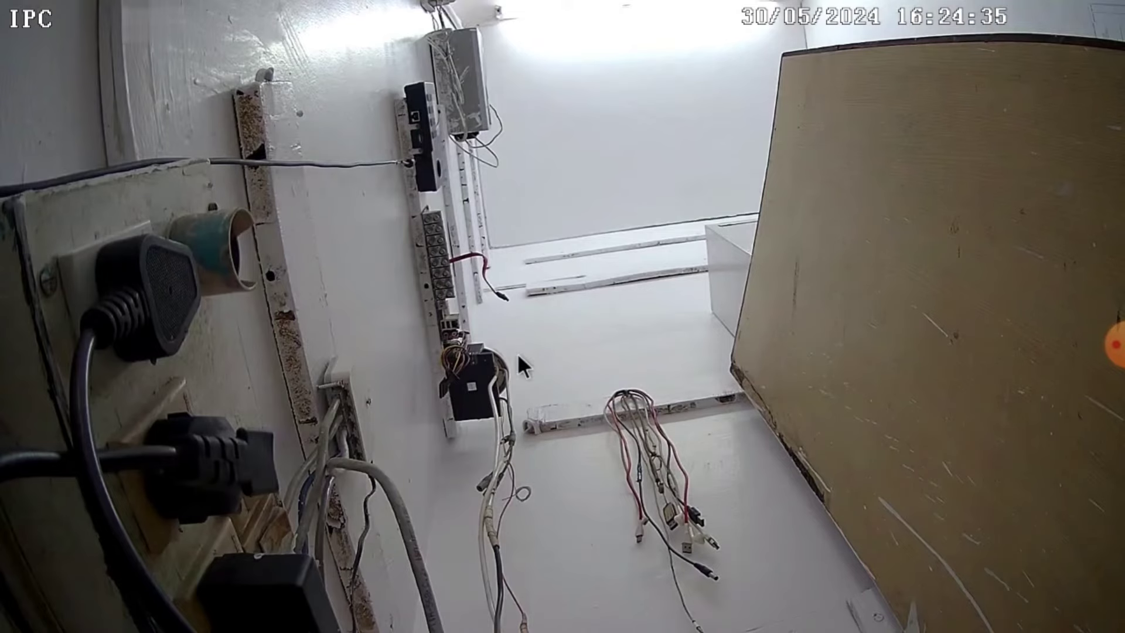
{"action": "left_click", "coordinate": [503, 614]}
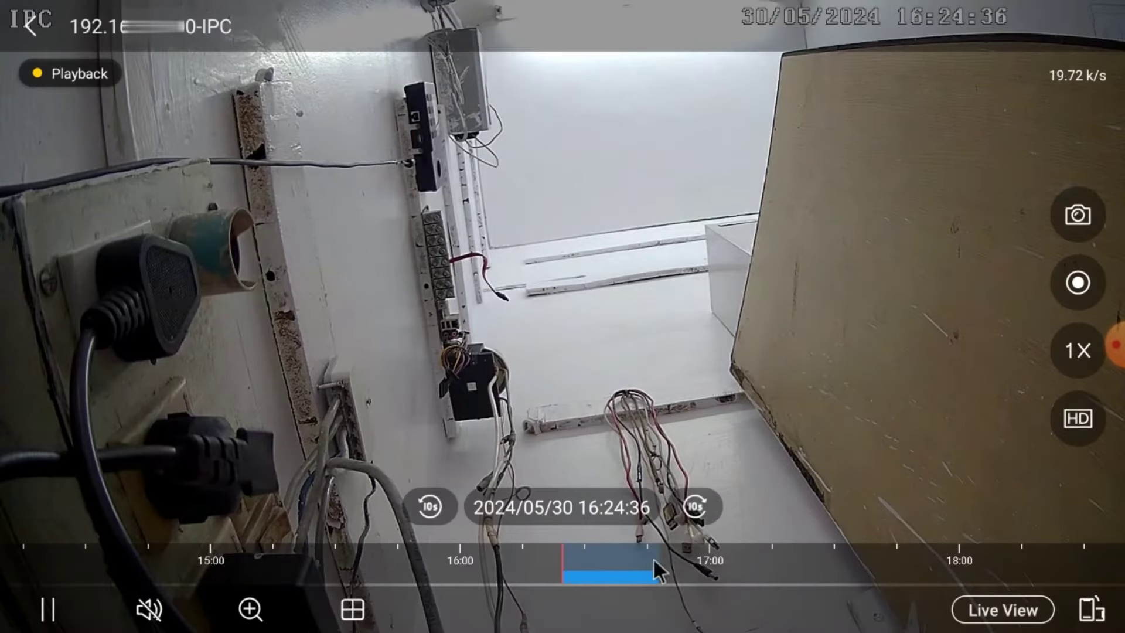
{"action": "mouse_move", "coordinate": [644, 564]}
{"action": "left_mouse_down"}
{"action": "mouse_move", "coordinate": [588, 594]}
{"action": "mouse_move", "coordinate": [661, 557]}
{"action": "left_mouse_up"}
{"action": "left_click_drag", "start_coordinate": [542, 583], "coordinate": [574, 586]}
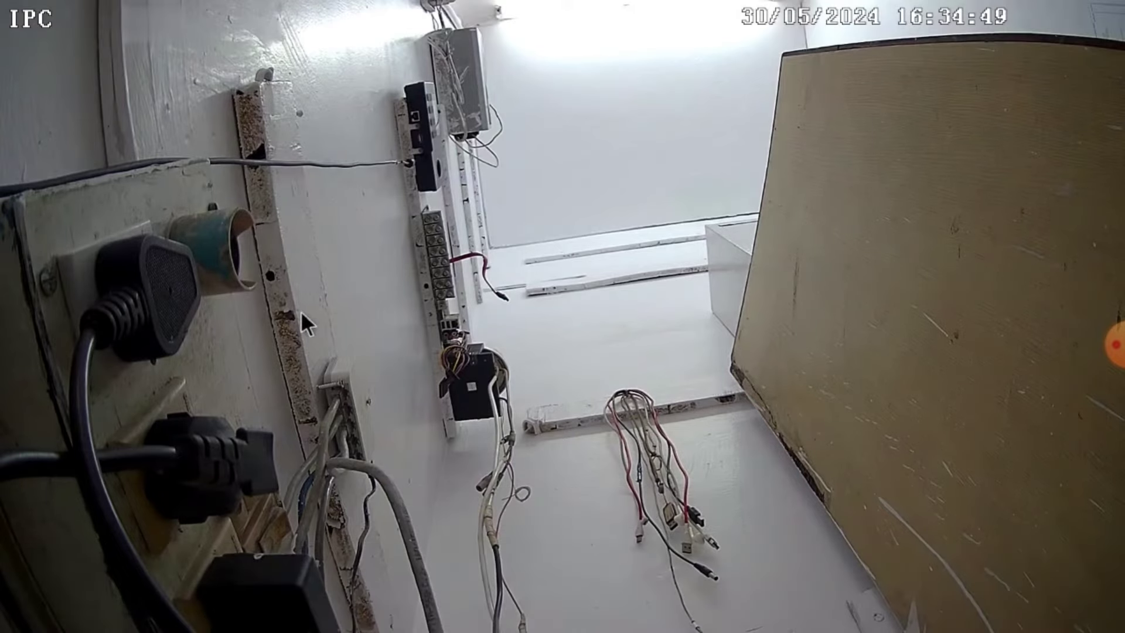
{"action": "left_click", "coordinate": [286, 375]}
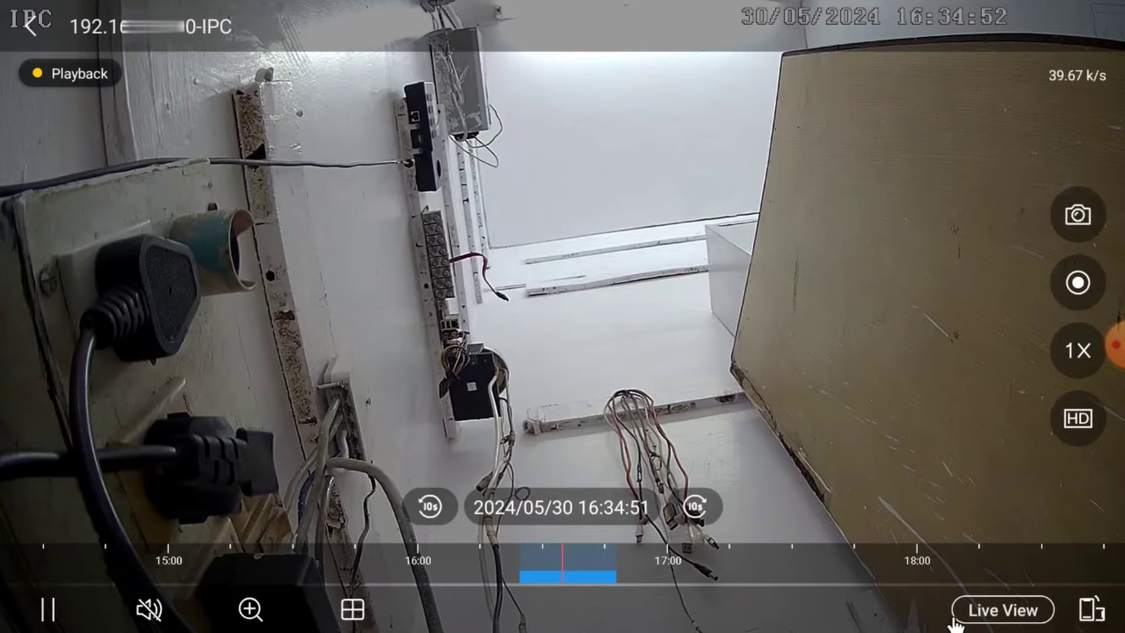
{"action": "left_click", "coordinate": [1004, 608]}
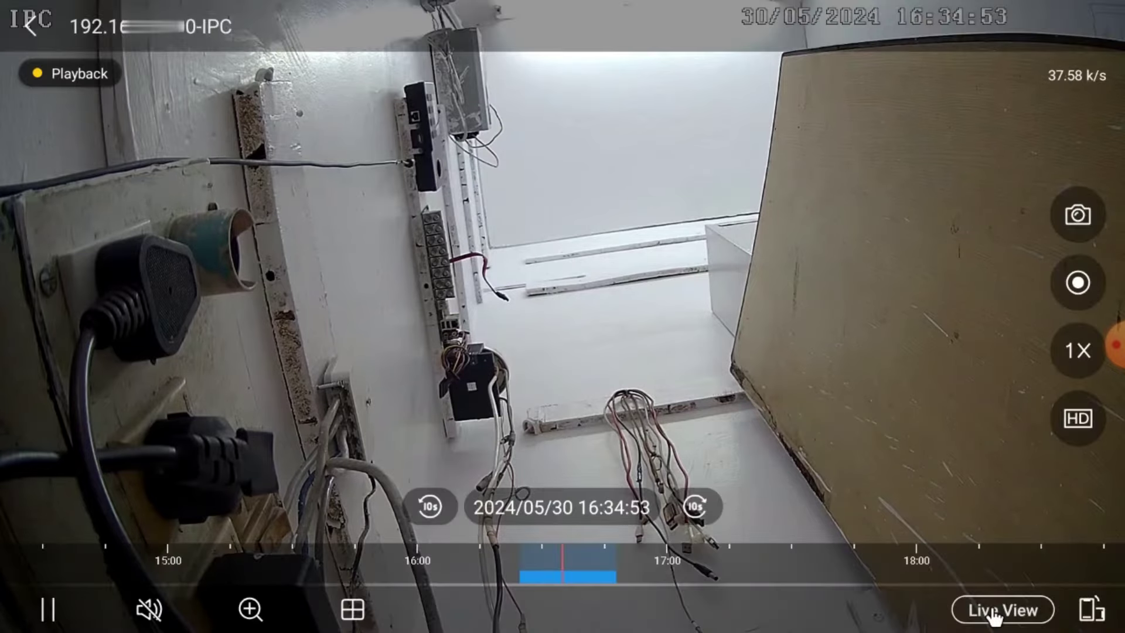
{"action": "left_click", "coordinate": [994, 612]}
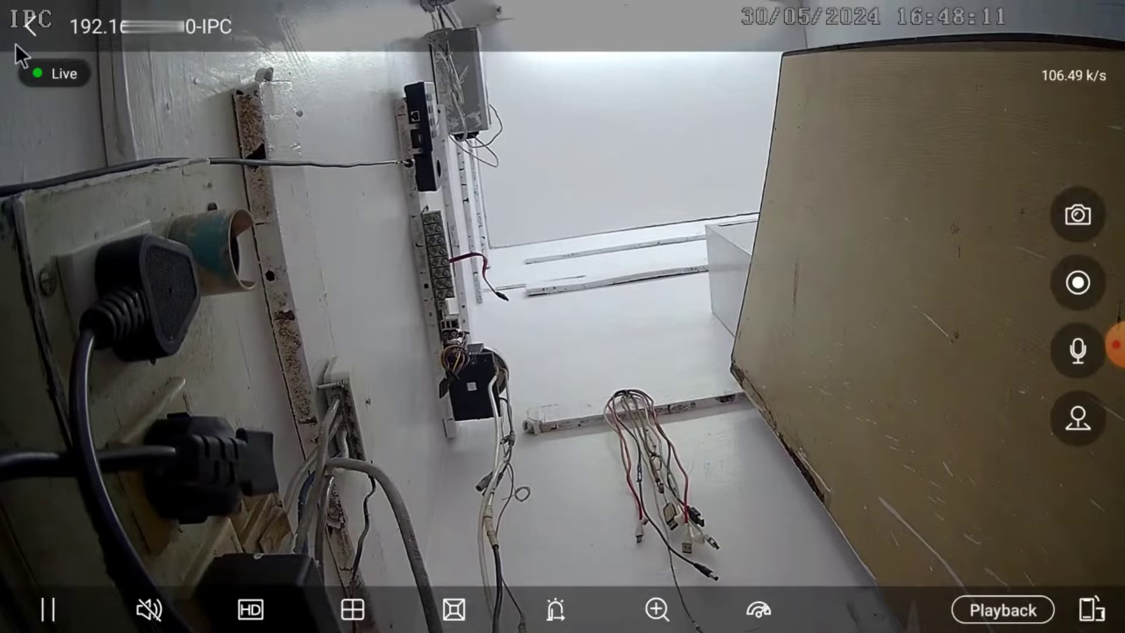
Leave the live view for the recorder's Device Information page and bring up its More actions.
{"action": "left_click", "coordinate": [36, 41]}
{"action": "key", "text": "Escape"}
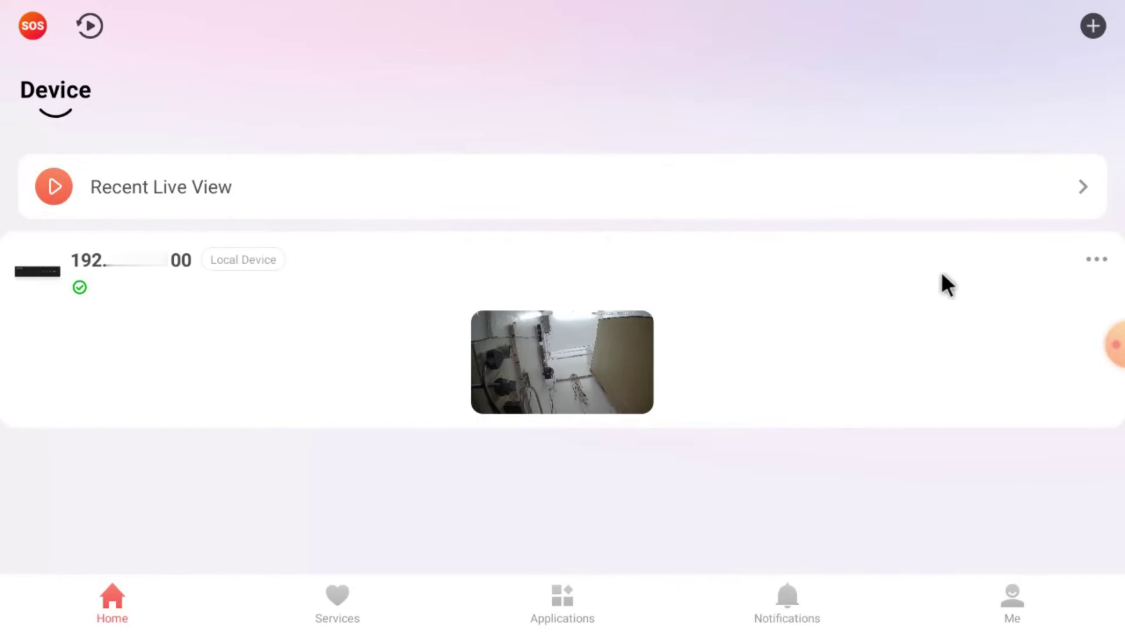
{"action": "left_click", "coordinate": [1100, 260]}
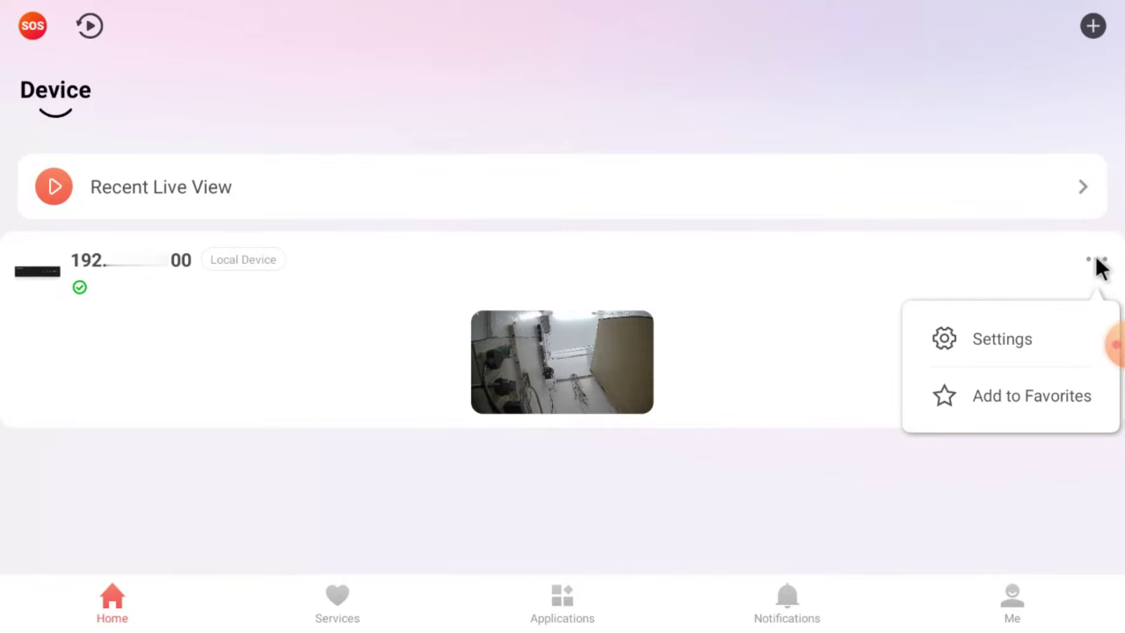
{"action": "left_click", "coordinate": [1010, 334]}
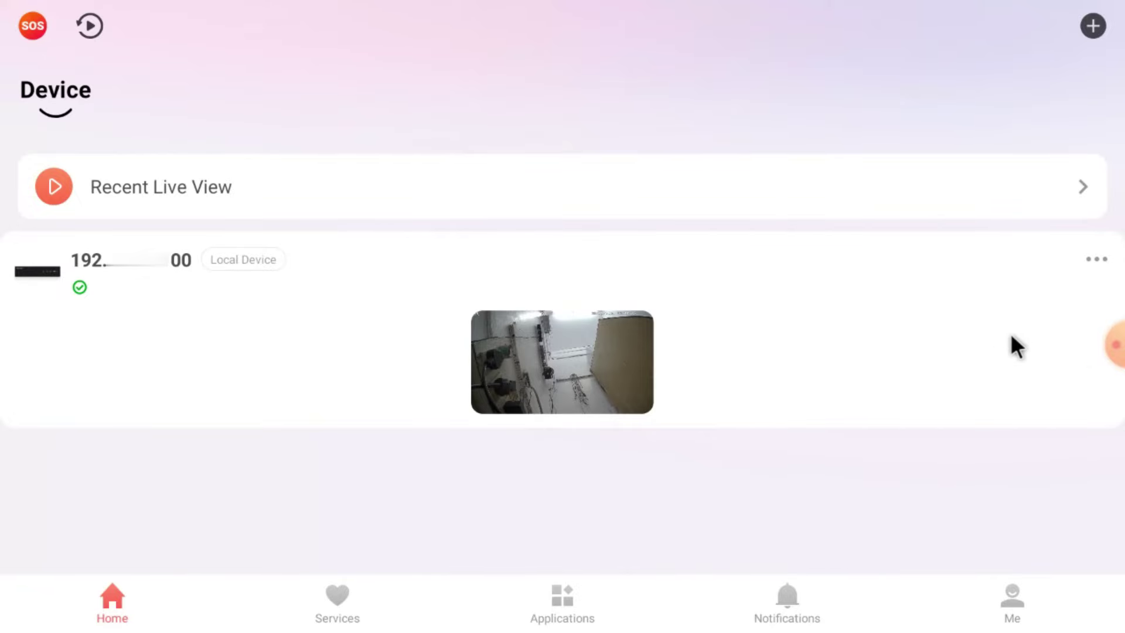
{"action": "scroll", "coordinate": [811, 376], "scroll_direction": "down", "scroll_amount": 1}
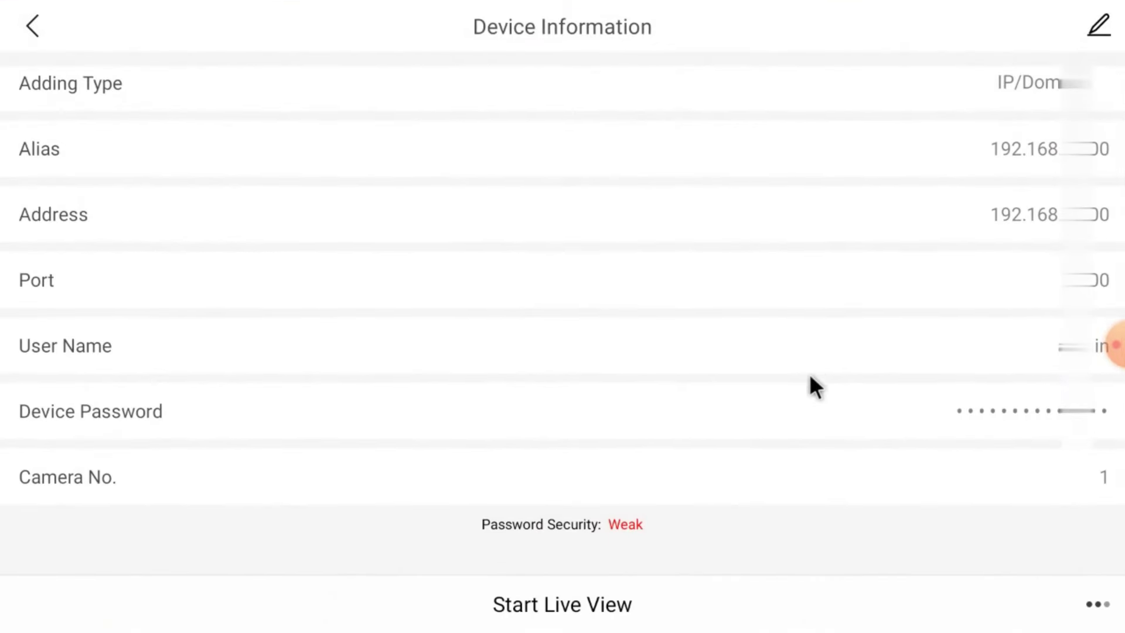
{"action": "left_click", "coordinate": [1094, 605]}
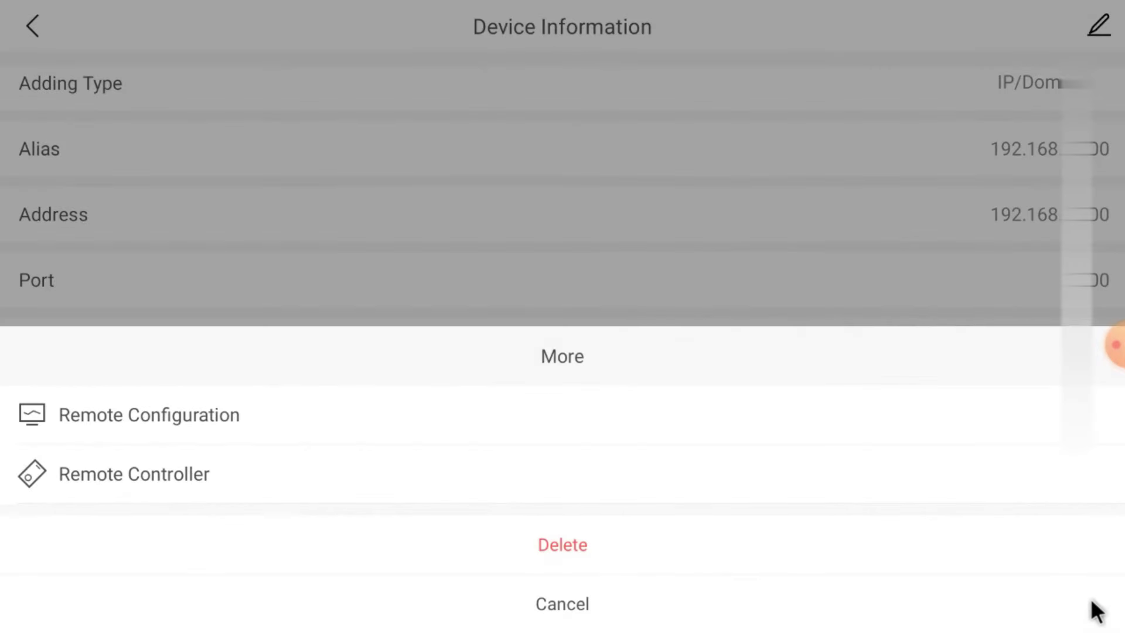
Check the recorder's Basic Information under Remote Configuration (firmware V4.30.055 build 201111), then return to the list.
{"action": "left_click", "coordinate": [170, 416]}
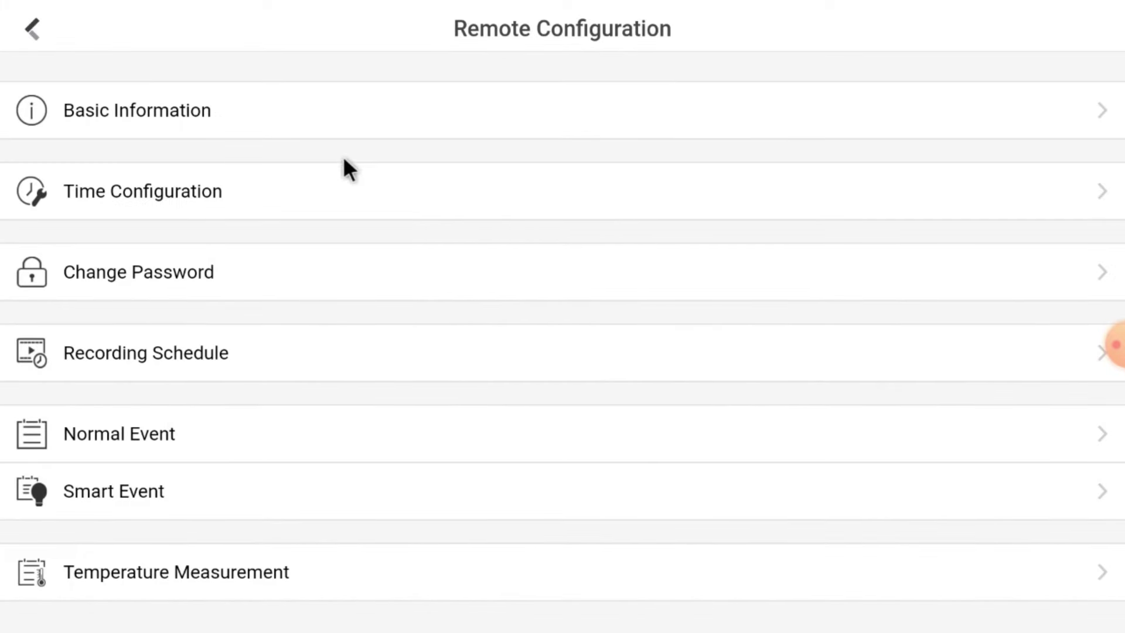
{"action": "left_click", "coordinate": [219, 118]}
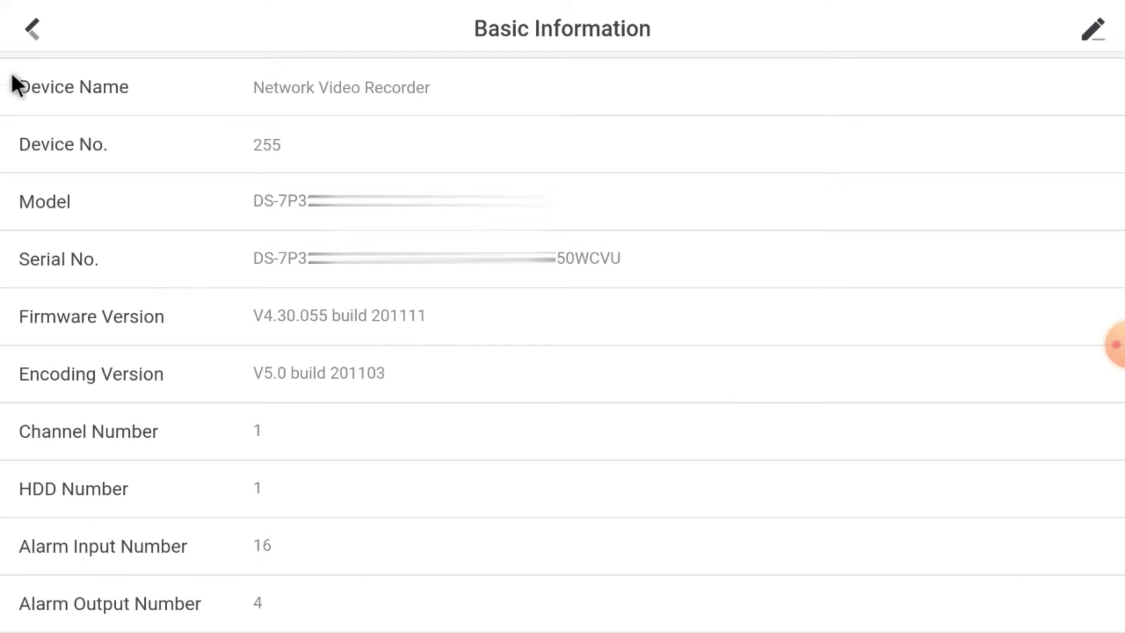
{"action": "left_click", "coordinate": [33, 33]}
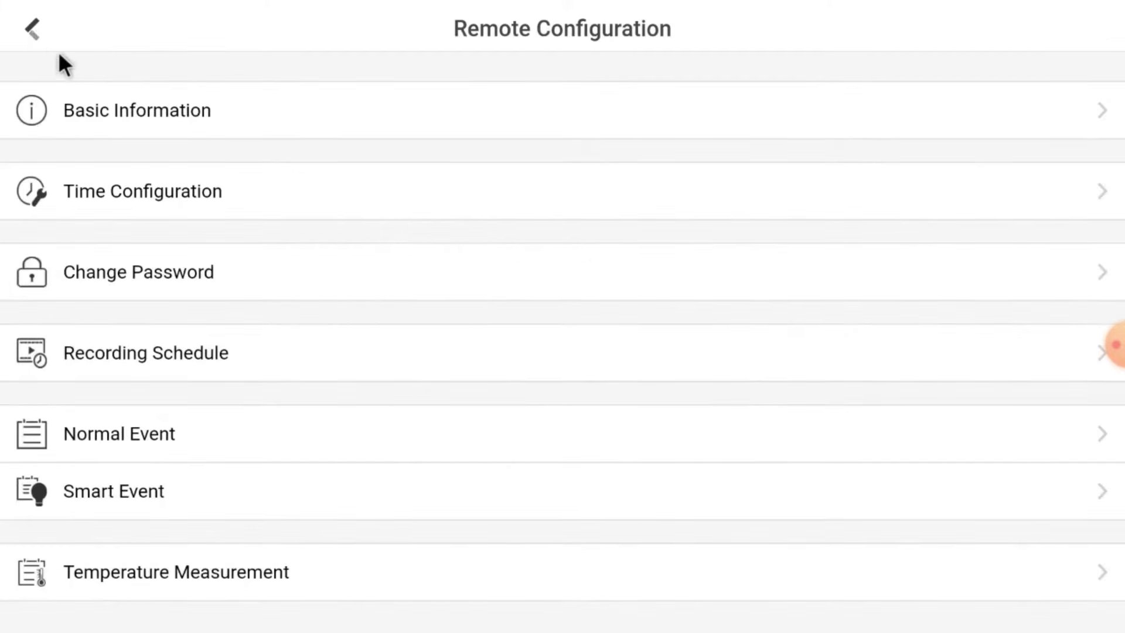
{"action": "left_click", "coordinate": [149, 189]}
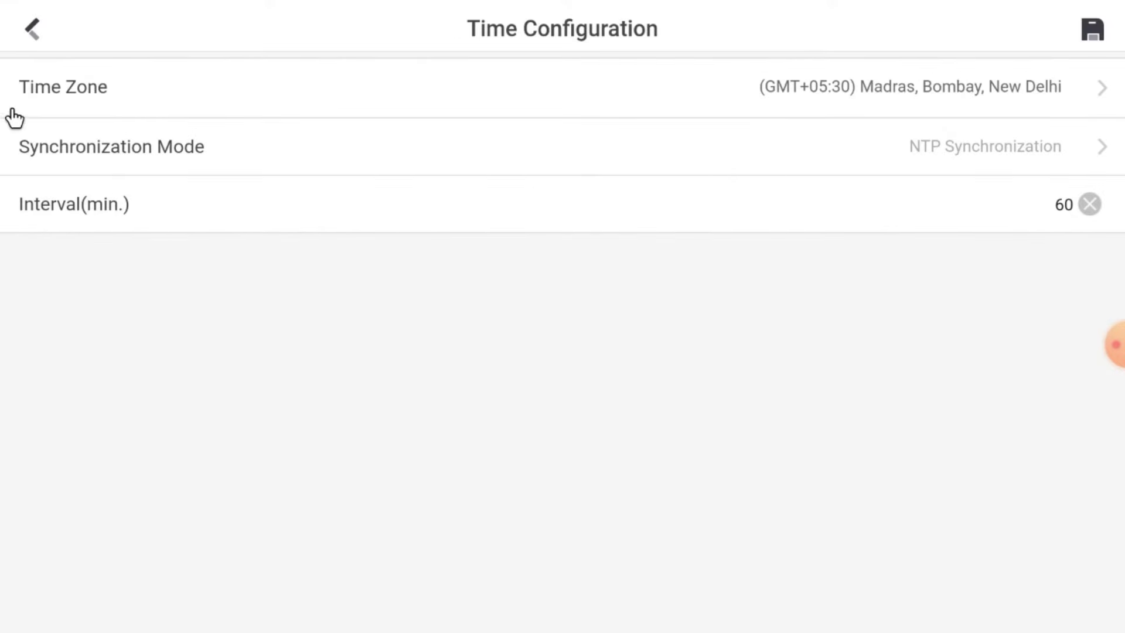
{"action": "left_click", "coordinate": [33, 35]}
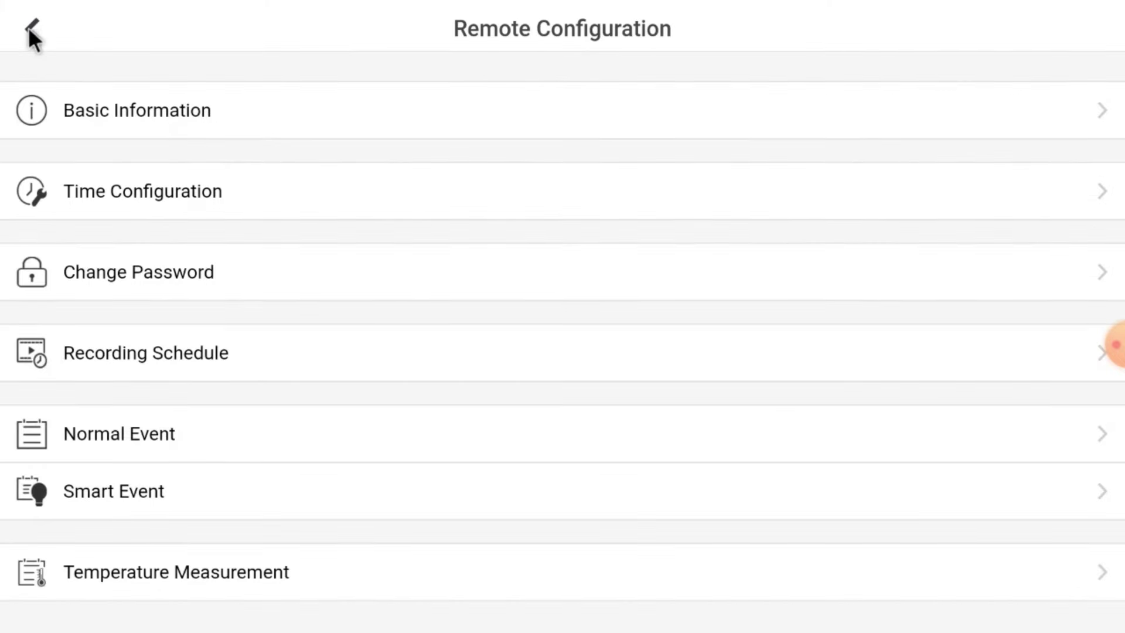
{"action": "left_click", "coordinate": [167, 274]}
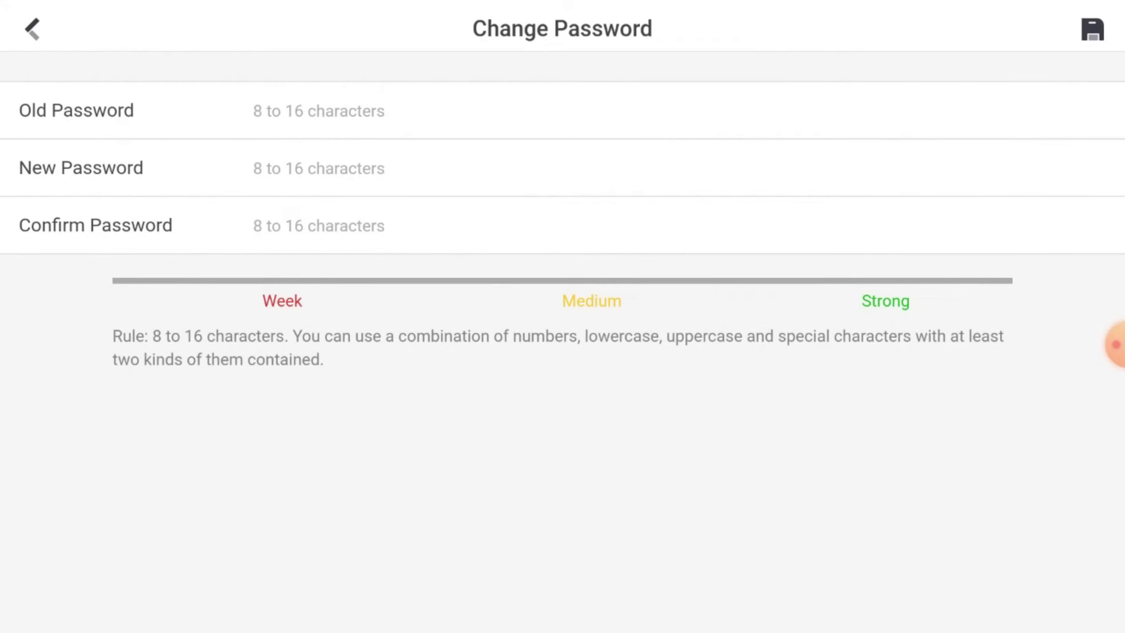
{"action": "left_click", "coordinate": [332, 121]}
{"action": "left_click", "coordinate": [309, 169]}
{"action": "left_click", "coordinate": [294, 225]}
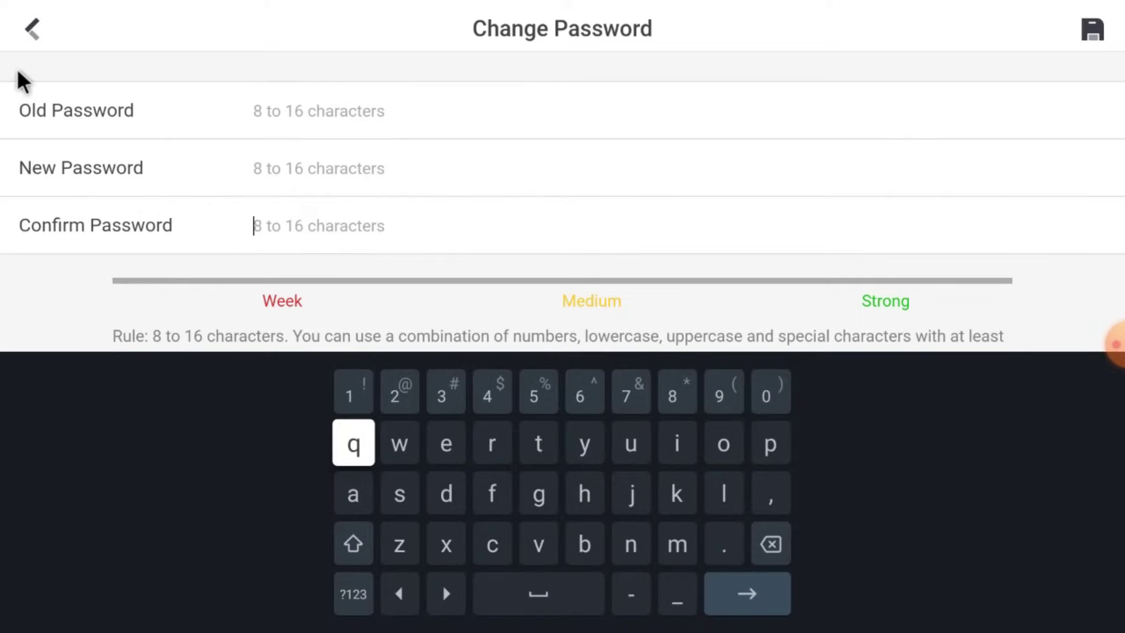
{"action": "left_click", "coordinate": [33, 28]}
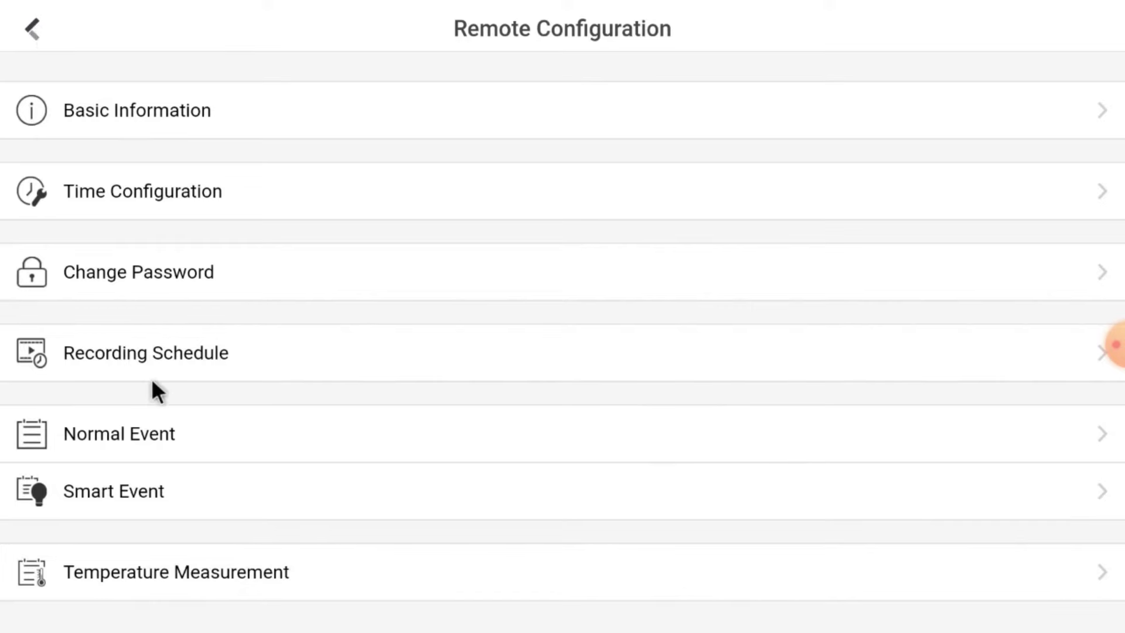
{"action": "left_click", "coordinate": [164, 354]}
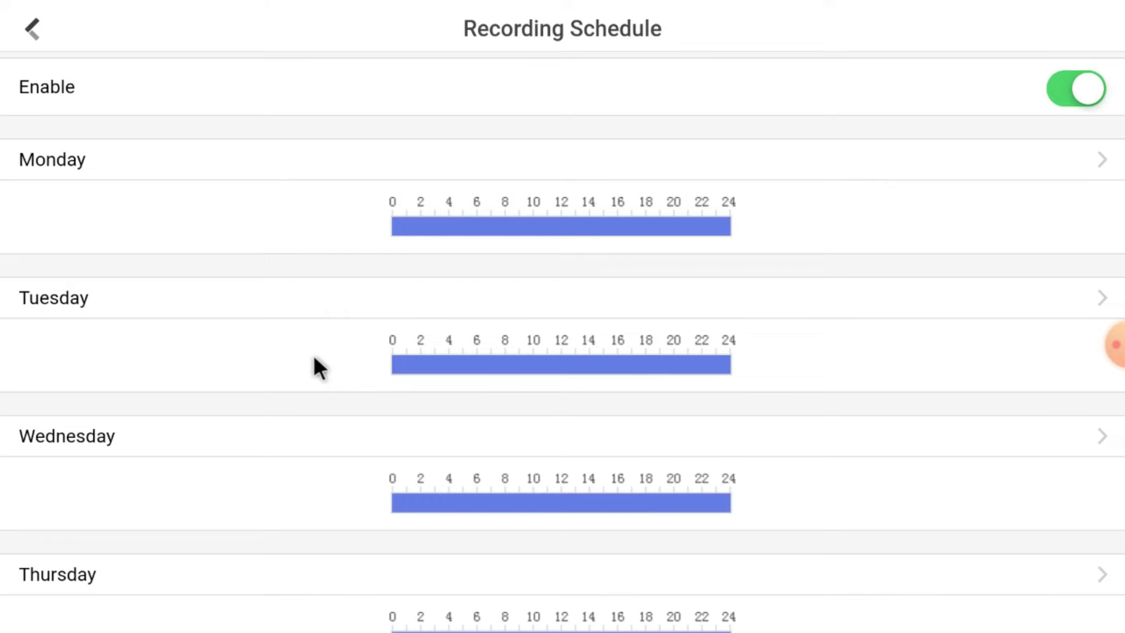
{"action": "left_click", "coordinate": [32, 28]}
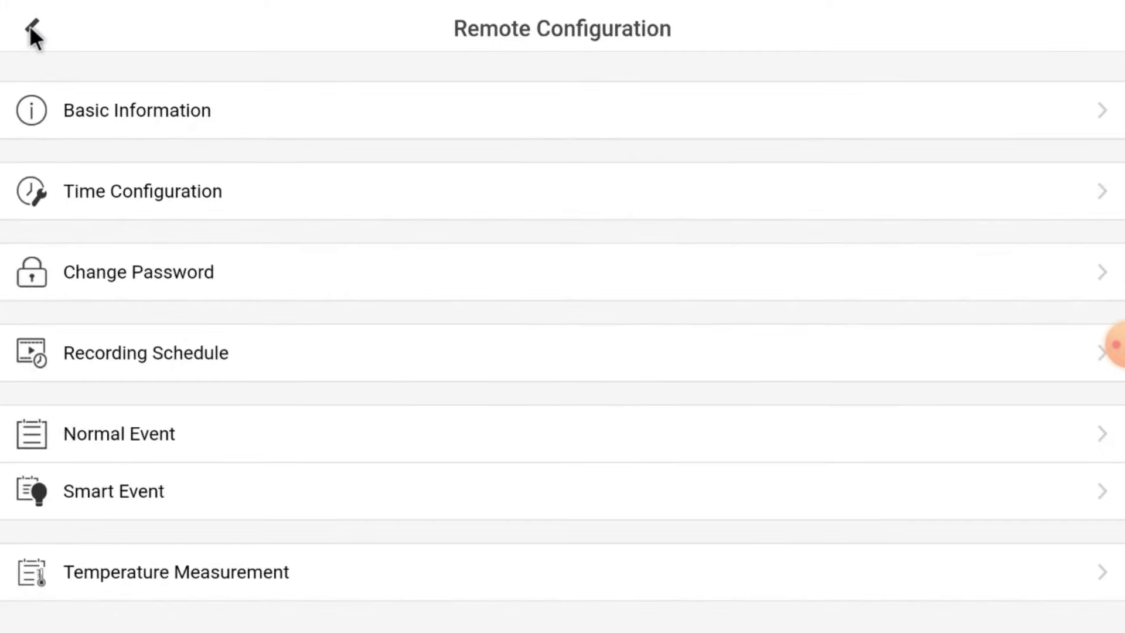
{"action": "left_click", "coordinate": [138, 432]}
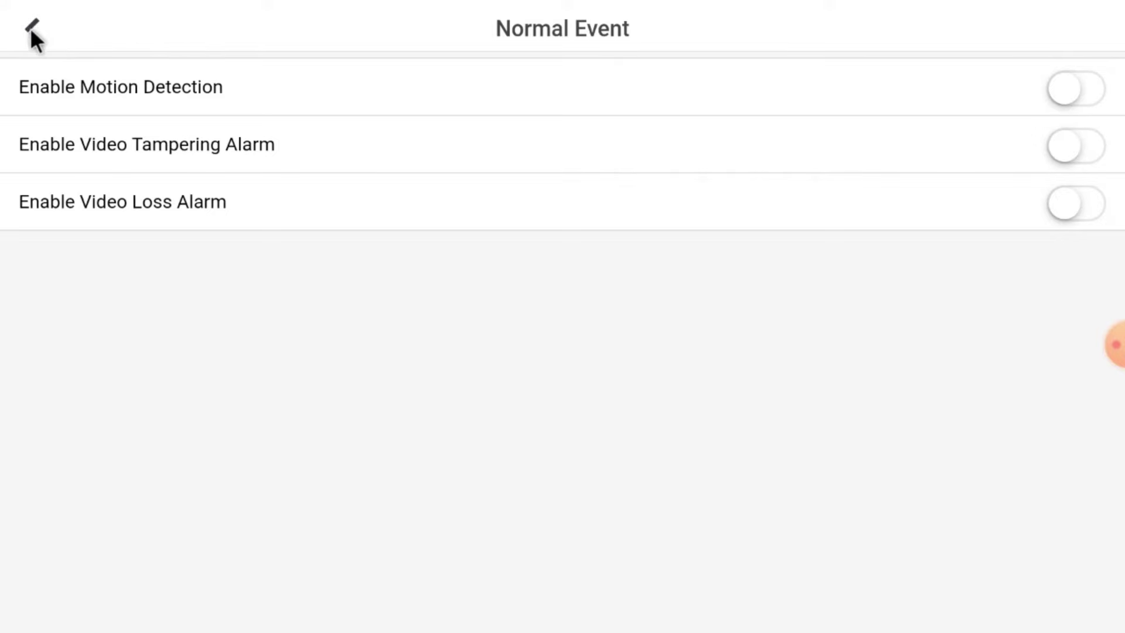
{"action": "right_click", "coordinate": [293, 378]}
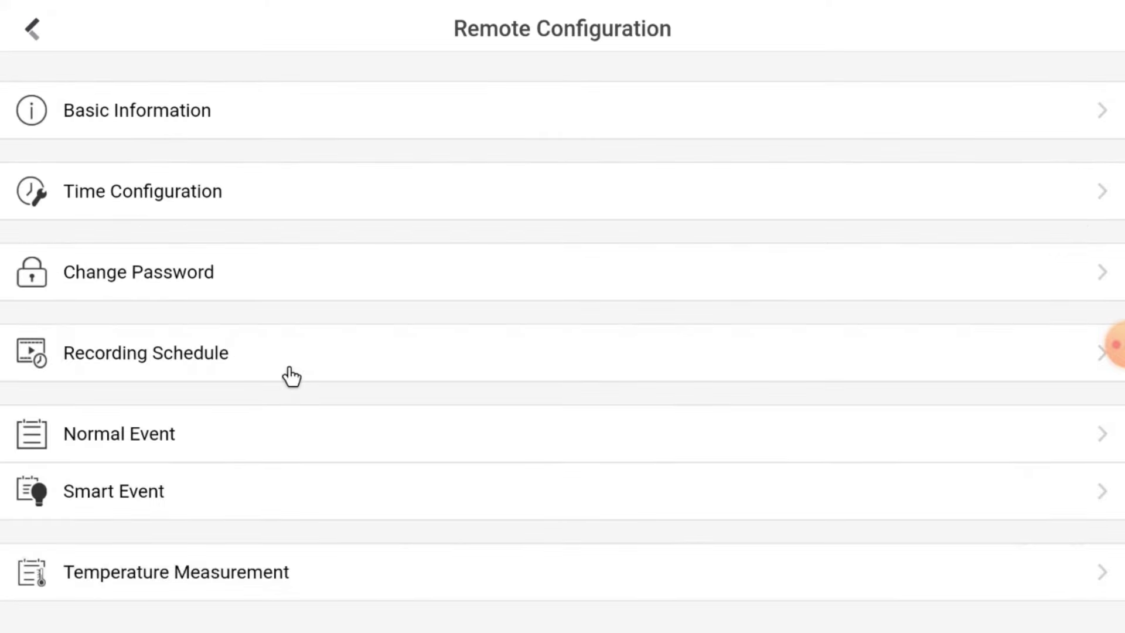
Review Smart Event settings (all detection types off), then back out to Device Information.
{"action": "left_click", "coordinate": [131, 492]}
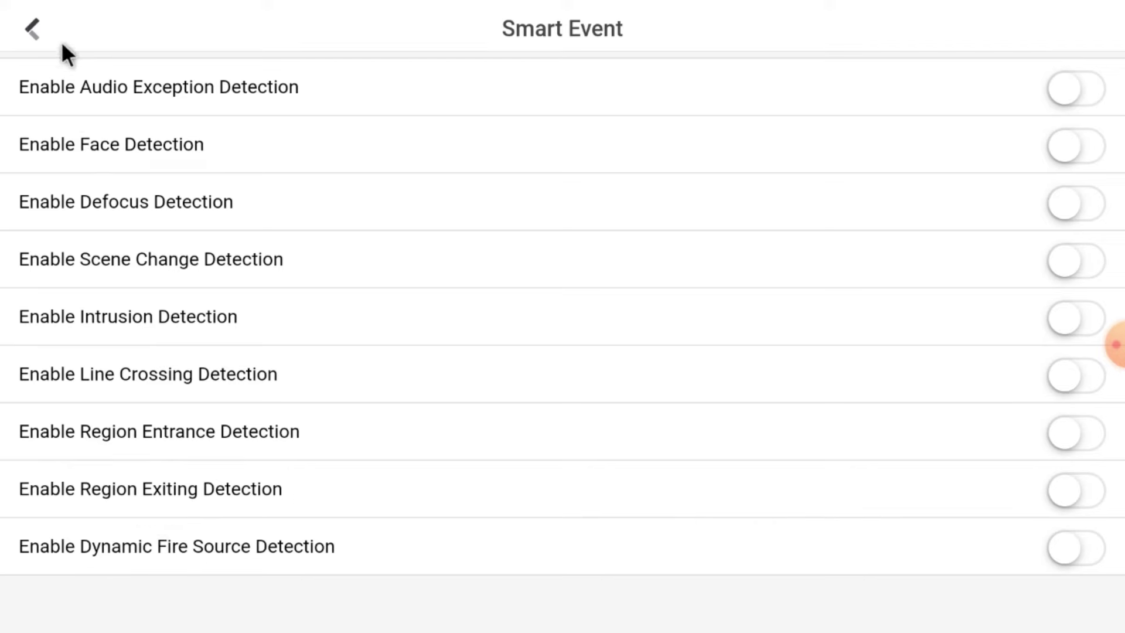
{"action": "left_click", "coordinate": [32, 32]}
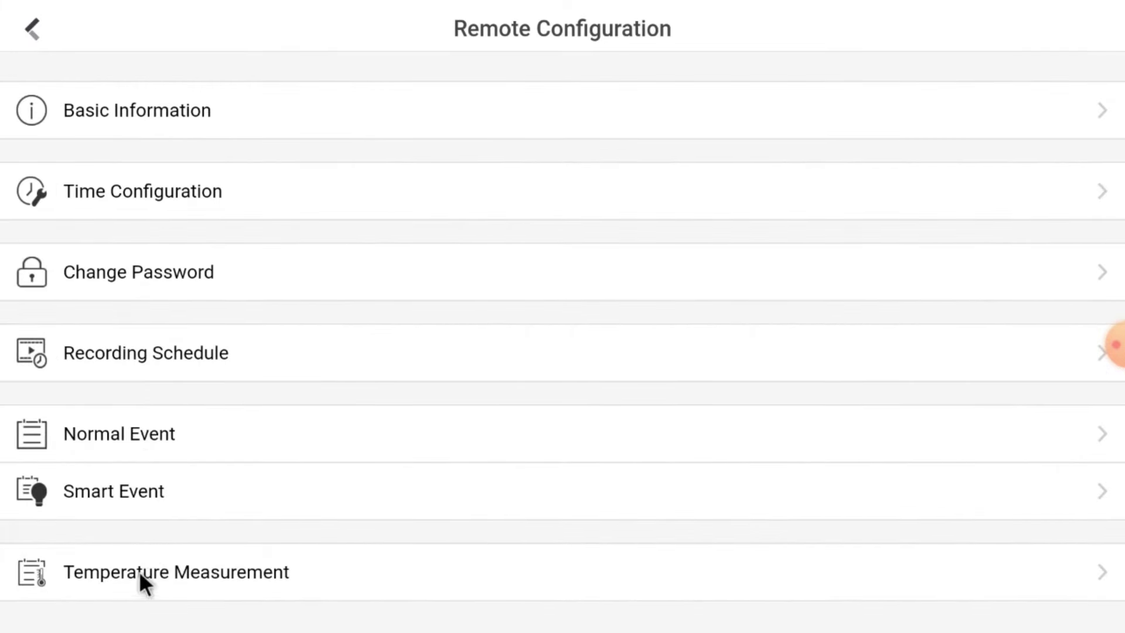
{"action": "left_click", "coordinate": [26, 33]}
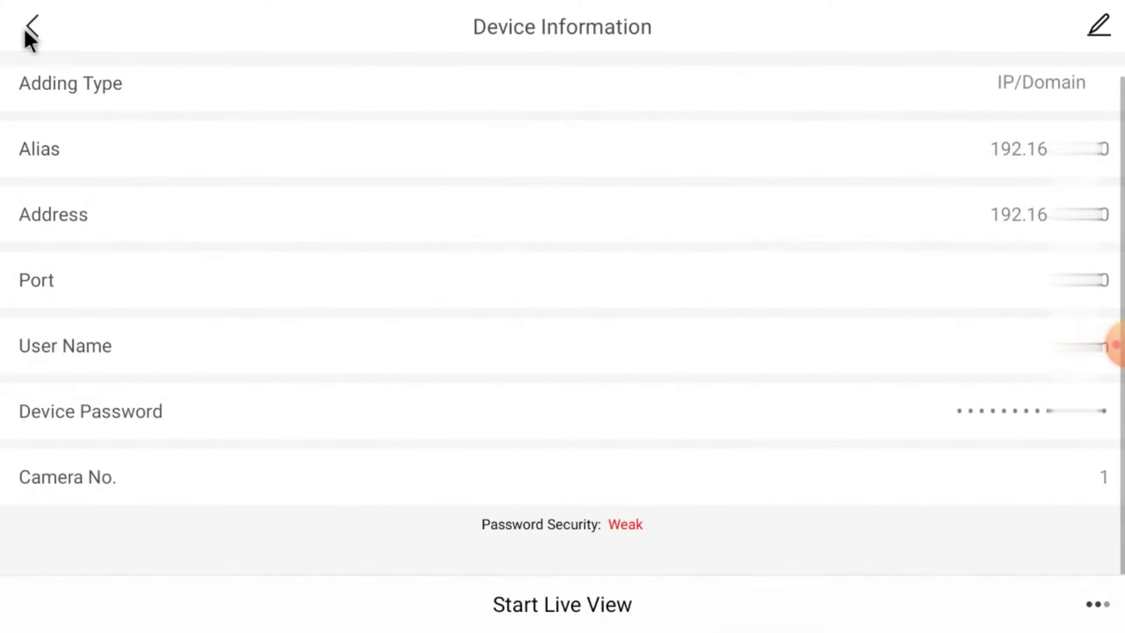
Review the Edit Device form without saving and return to the Home device list.
{"action": "left_click", "coordinate": [1090, 23]}
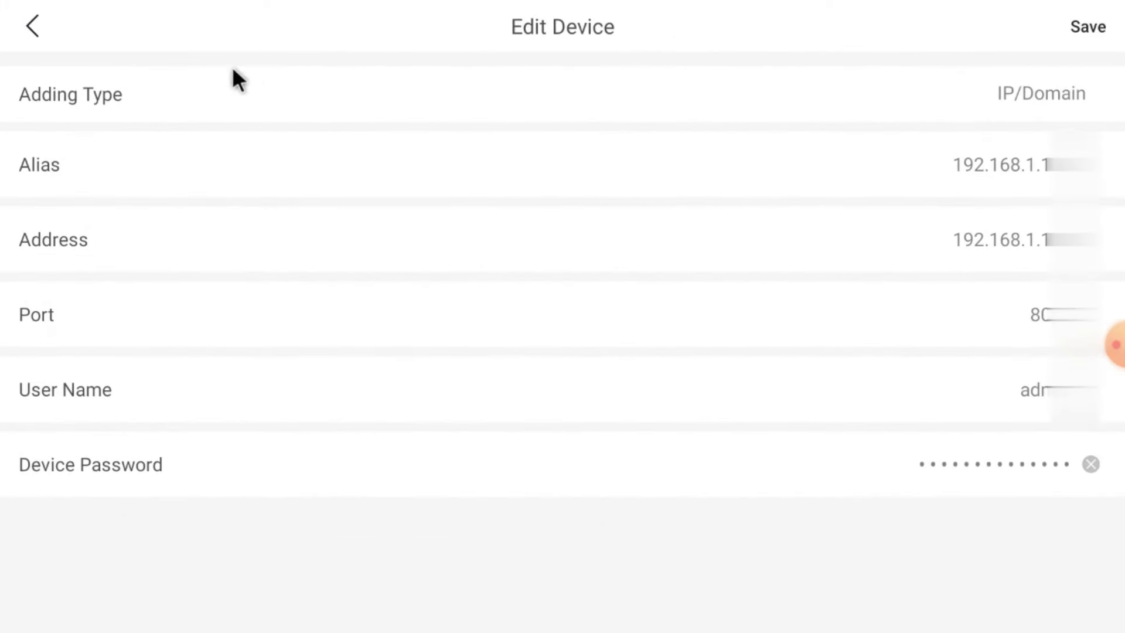
{"action": "left_click", "coordinate": [33, 27]}
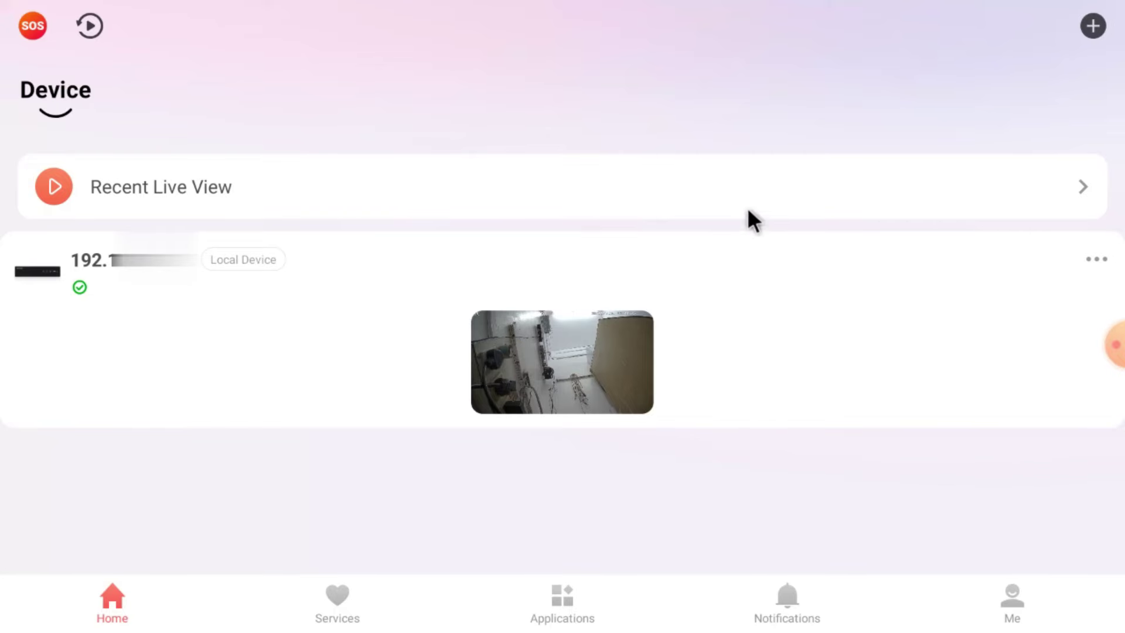
Prepare remote playback for 29 May 2024 from 00:00 with the NVR's camera ticked.
{"action": "left_click", "coordinate": [88, 27]}
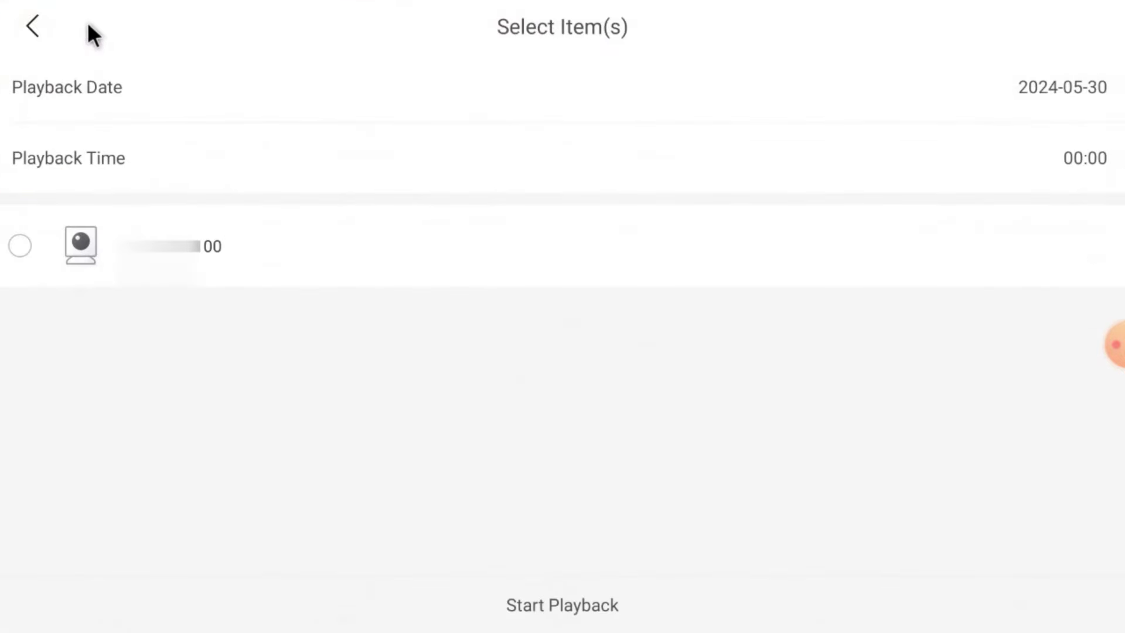
{"action": "left_click", "coordinate": [1038, 91]}
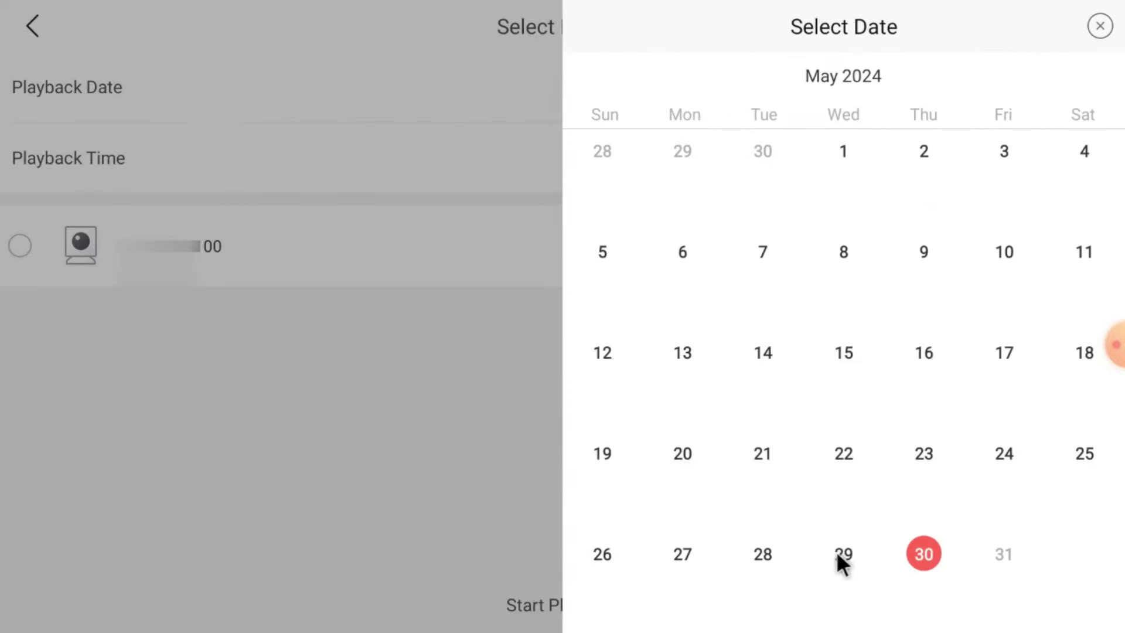
{"action": "left_click", "coordinate": [842, 554]}
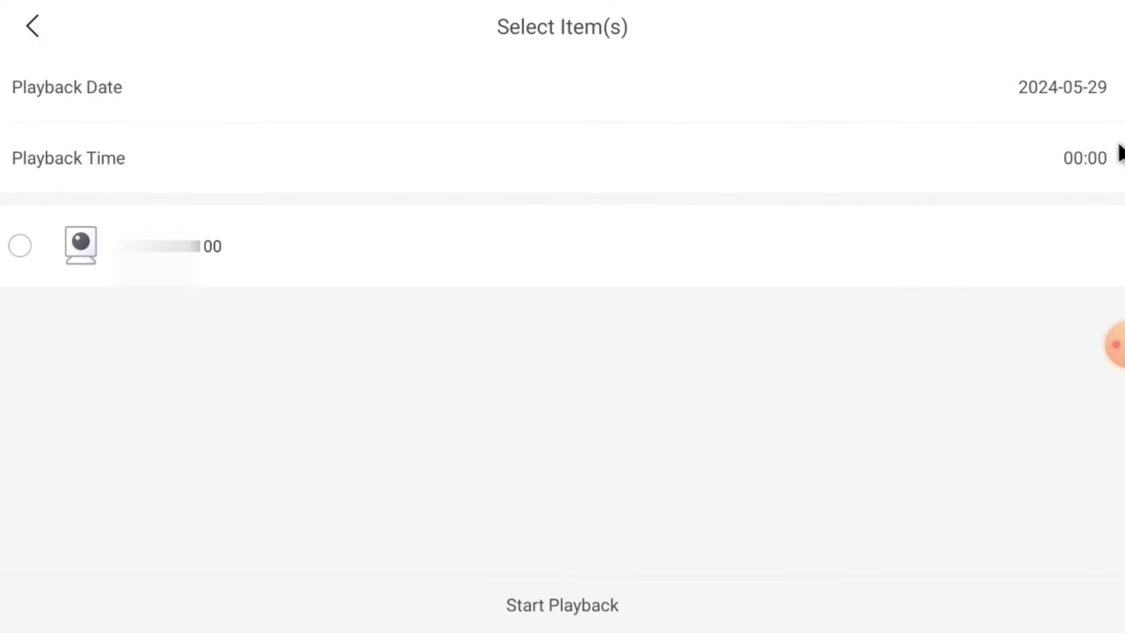
{"action": "left_click", "coordinate": [1093, 159]}
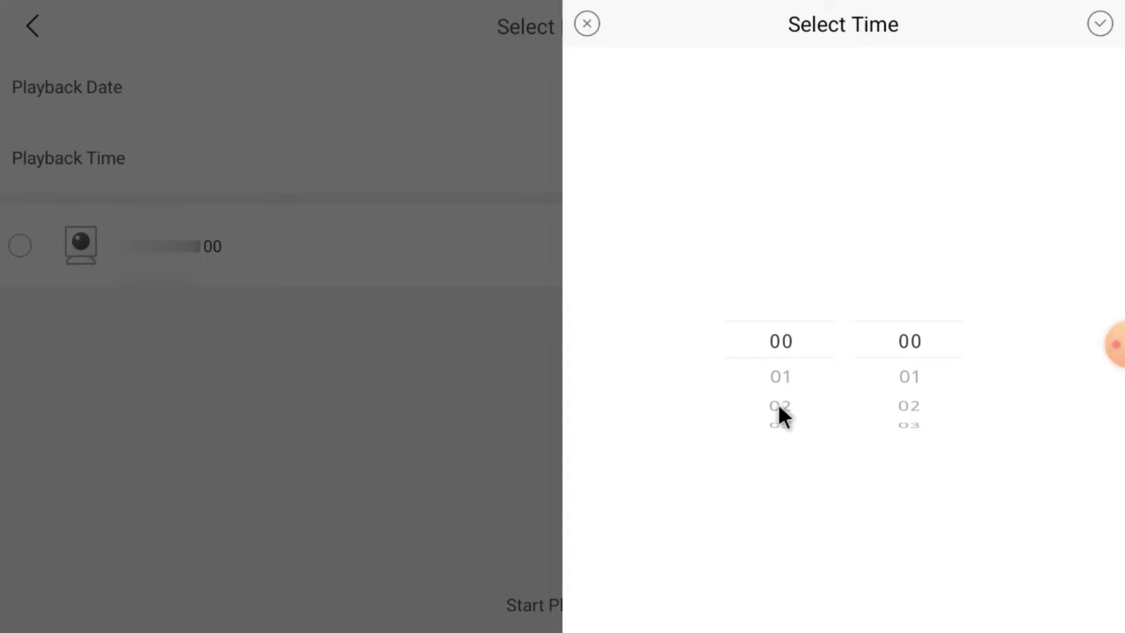
{"action": "left_click", "coordinate": [1091, 21]}
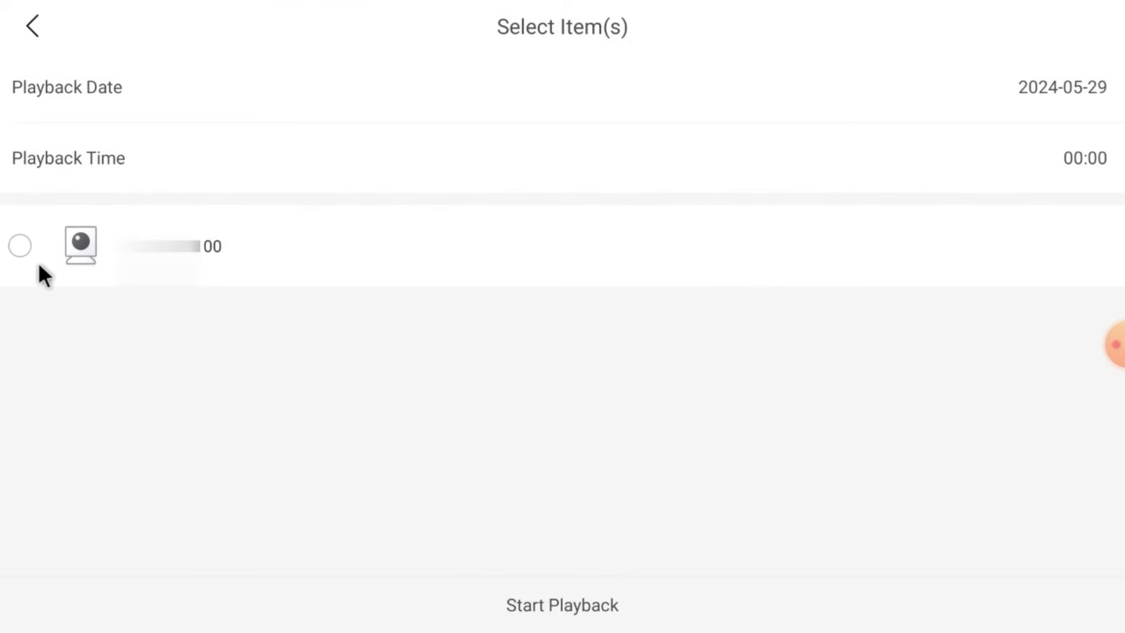
{"action": "left_click", "coordinate": [20, 247]}
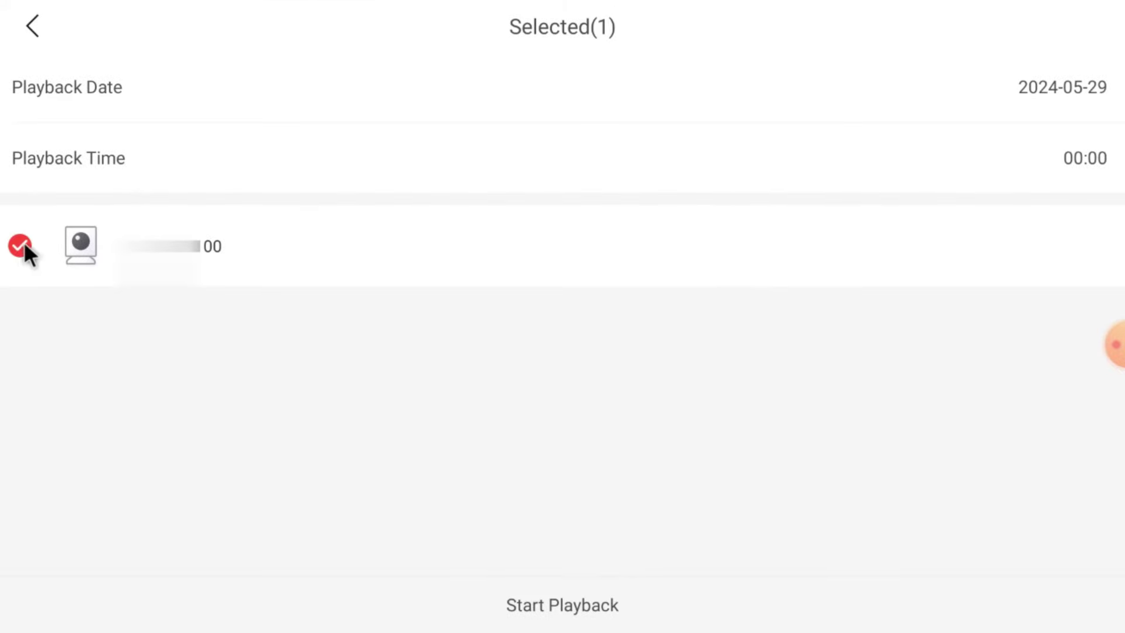
Start playback of the 29 May recording, scrub to about 17:00, and skip ahead 10 seconds.
{"action": "left_click", "coordinate": [571, 603]}
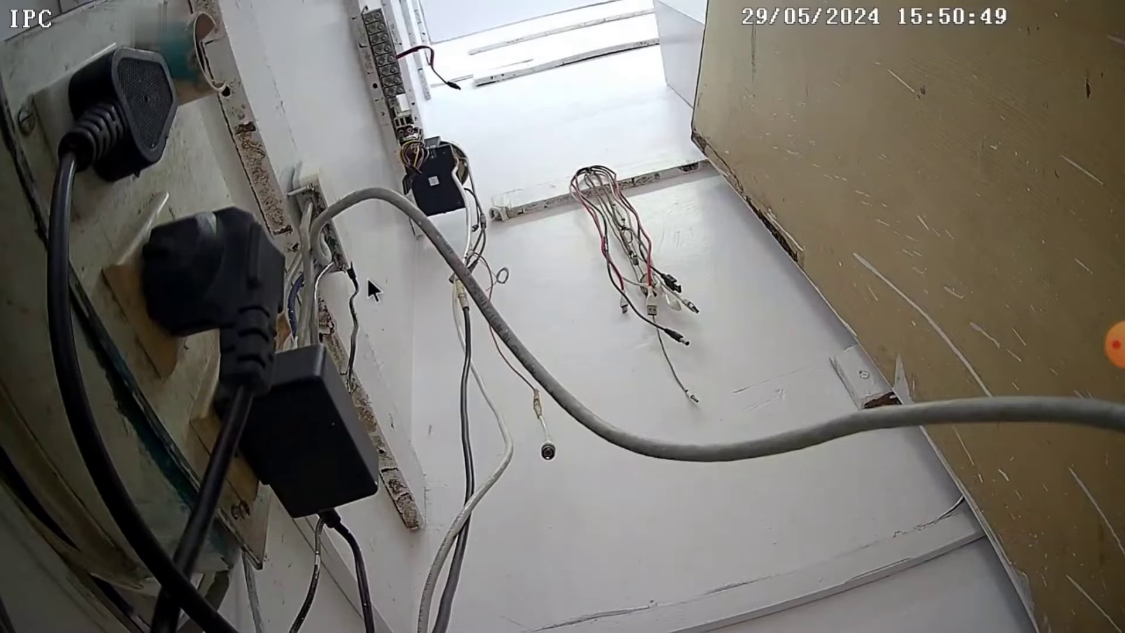
{"action": "left_click", "coordinate": [580, 298]}
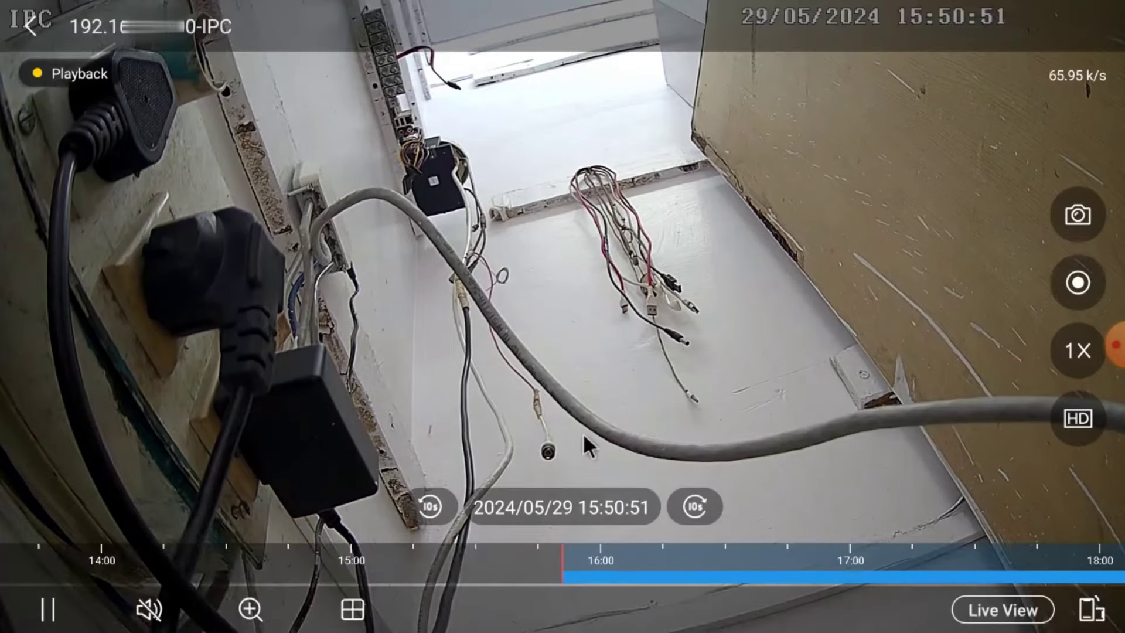
{"action": "left_click_drag", "start_coordinate": [709, 566], "coordinate": [422, 565]}
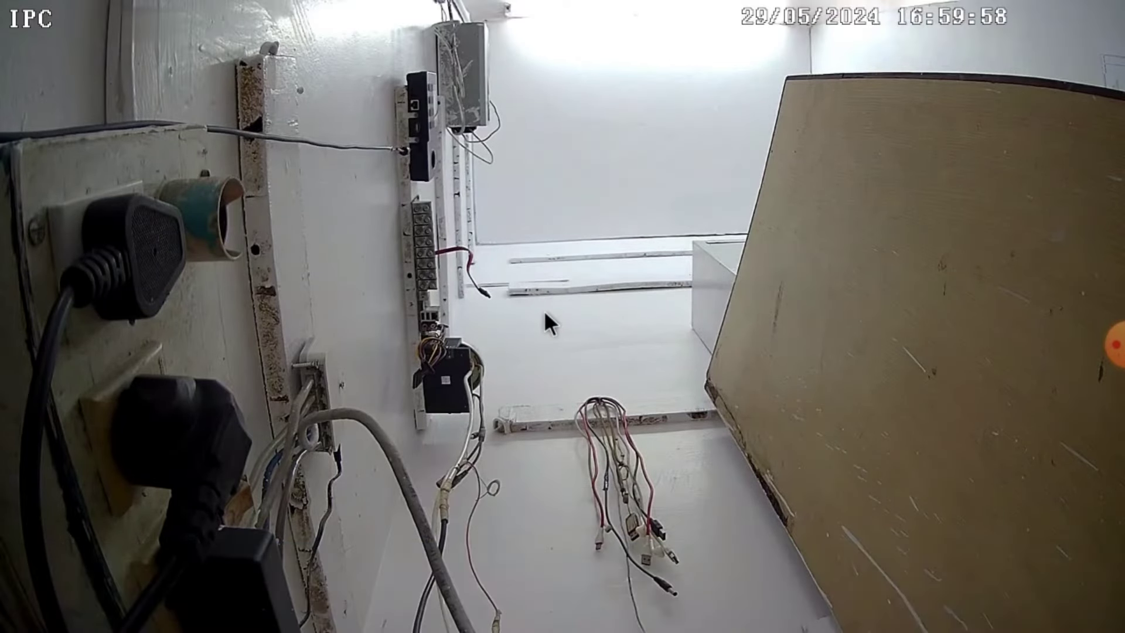
{"action": "left_click", "coordinate": [620, 475]}
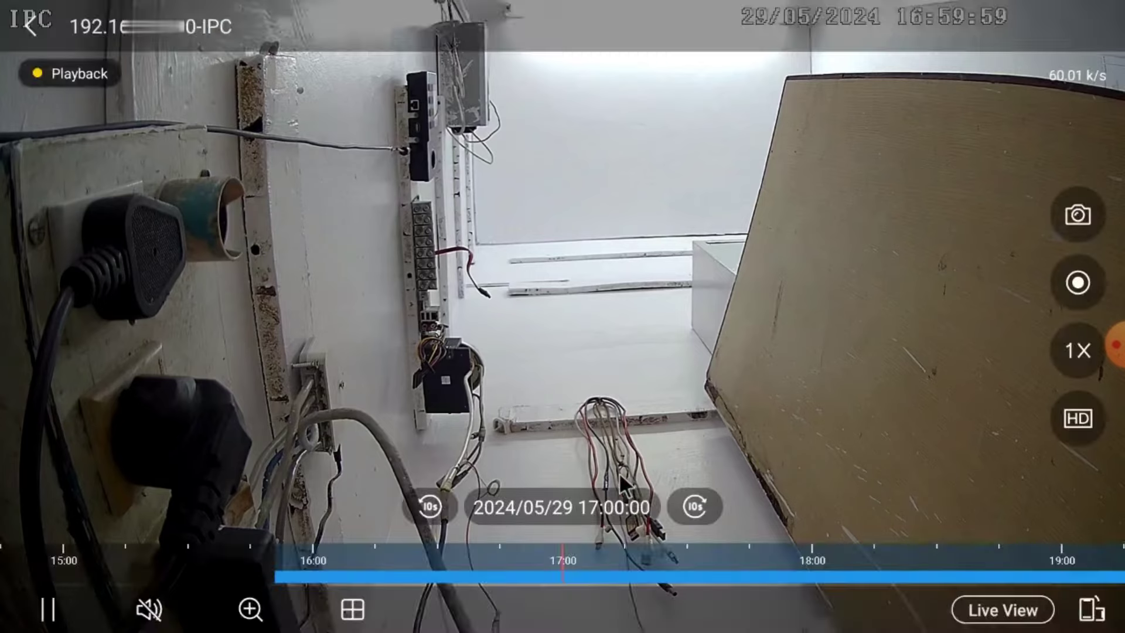
{"action": "left_click", "coordinate": [685, 509]}
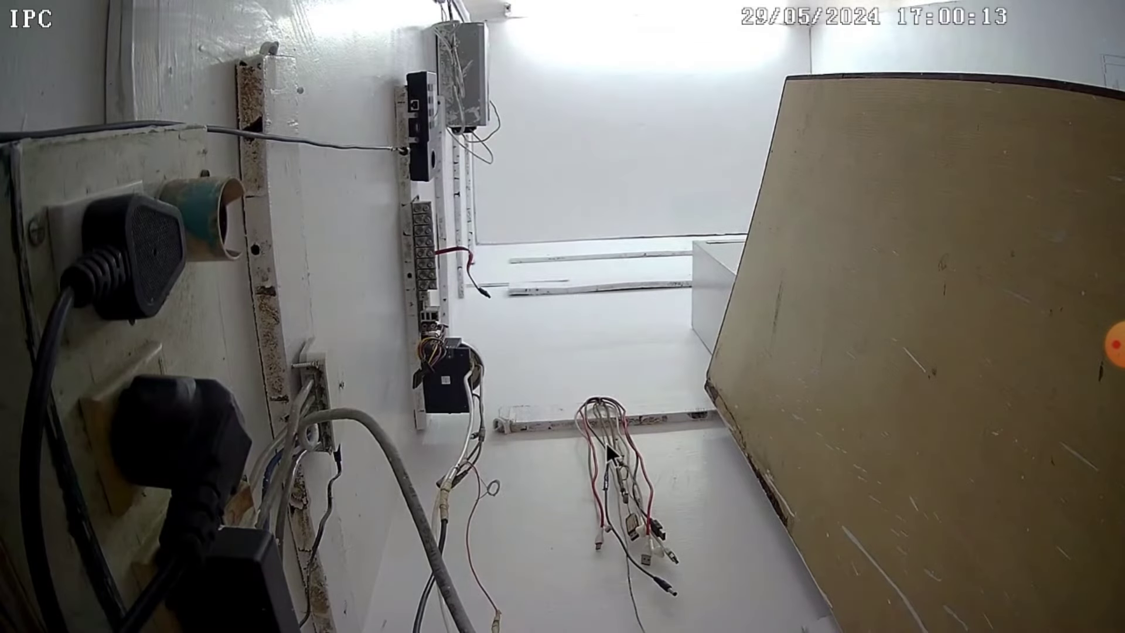
{"action": "left_click", "coordinate": [607, 446]}
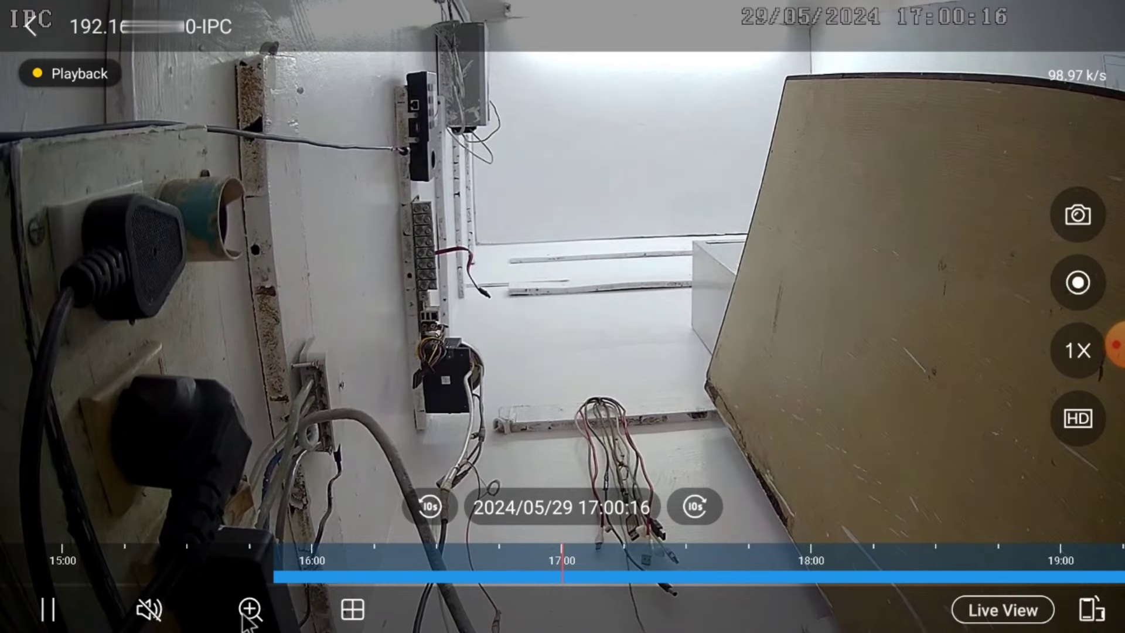
{"action": "left_click", "coordinate": [362, 389]}
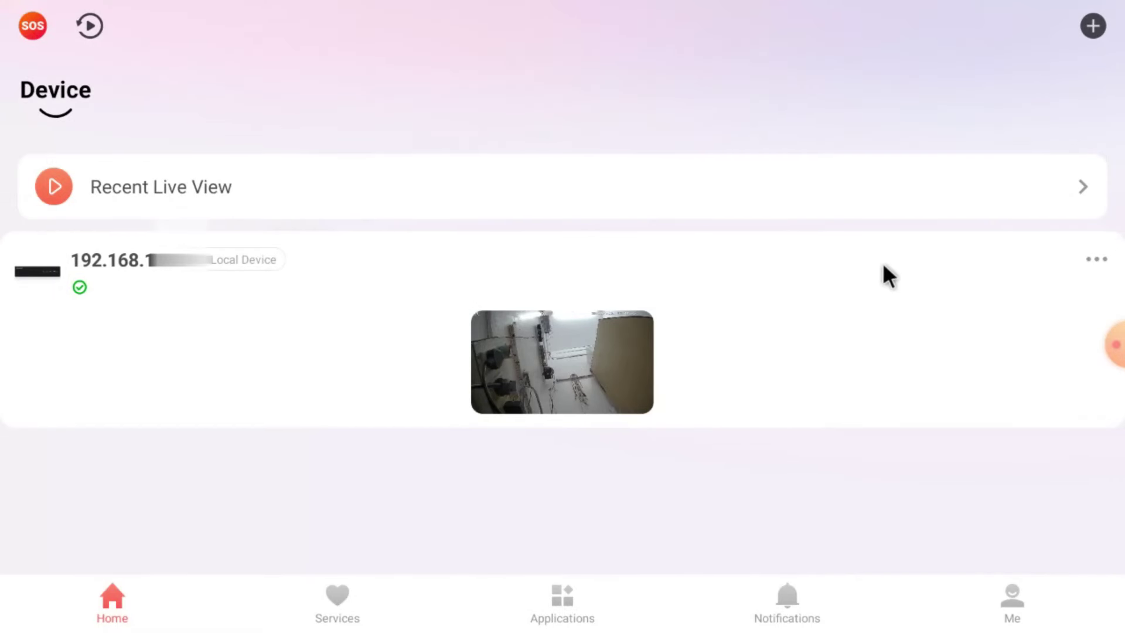
Delete the NVR from its device settings and confirm the deletion.
{"action": "left_click", "coordinate": [1097, 258]}
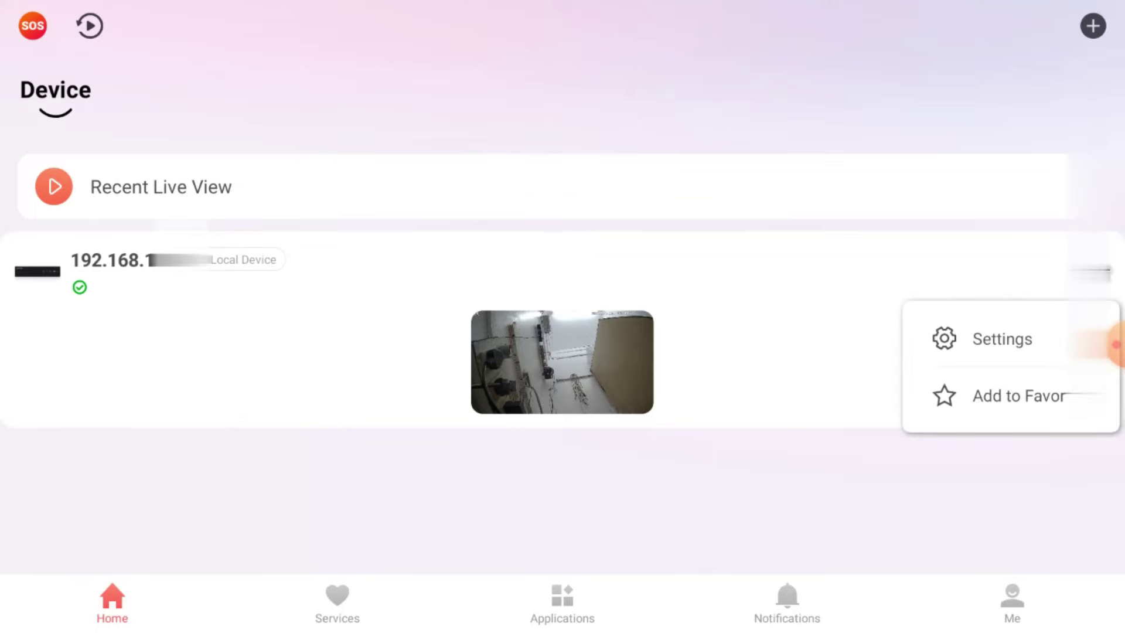
{"action": "left_click", "coordinate": [1018, 344]}
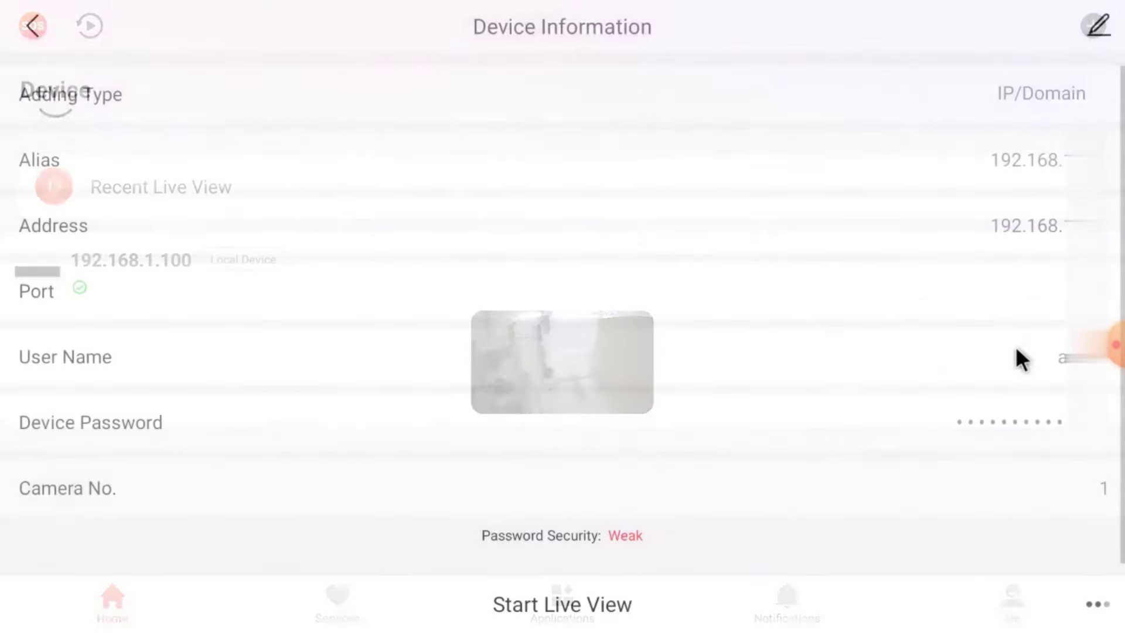
{"action": "left_click", "coordinate": [1095, 606]}
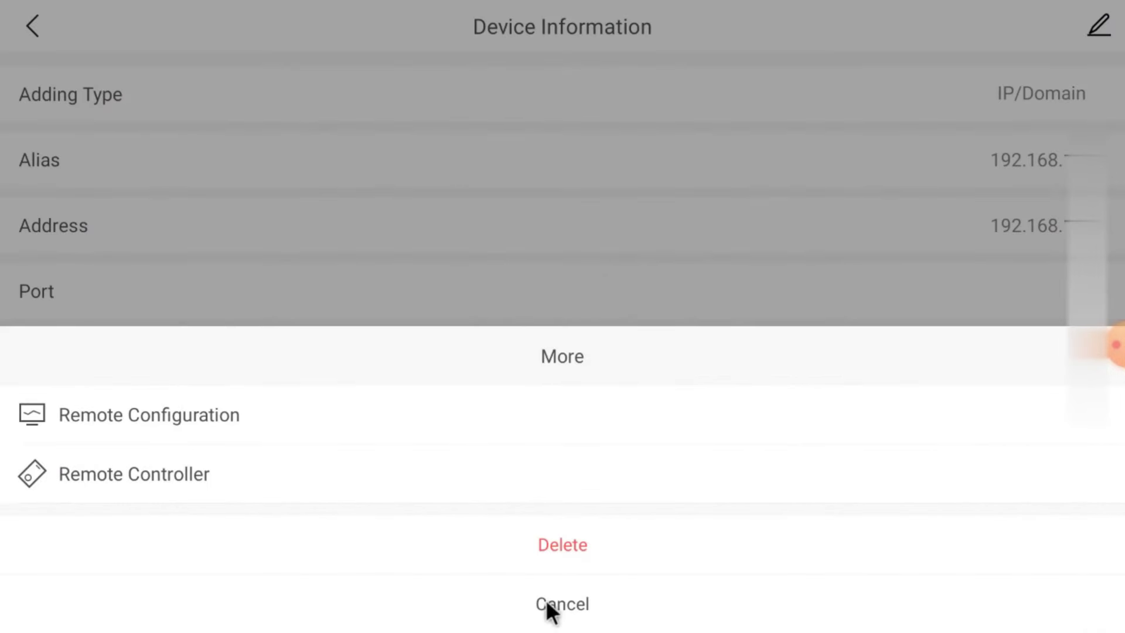
{"action": "left_click", "coordinate": [556, 545]}
{"action": "left_click", "coordinate": [623, 418]}
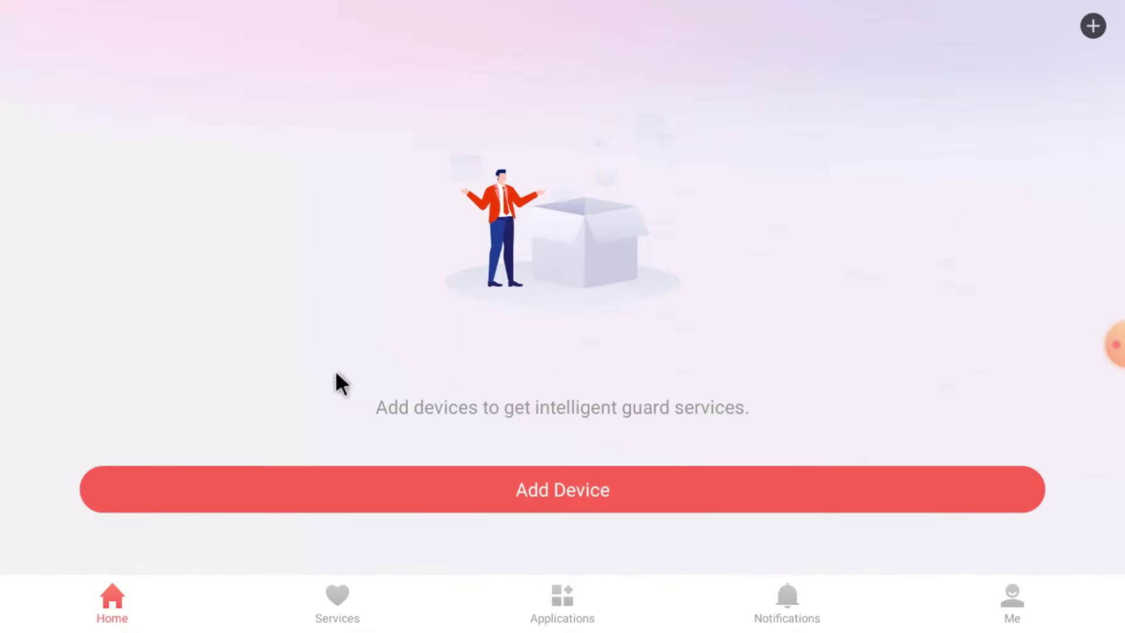
Pick the rediscovered NVR from the Online Device list and choose Add.
{"action": "left_click", "coordinate": [1088, 34]}
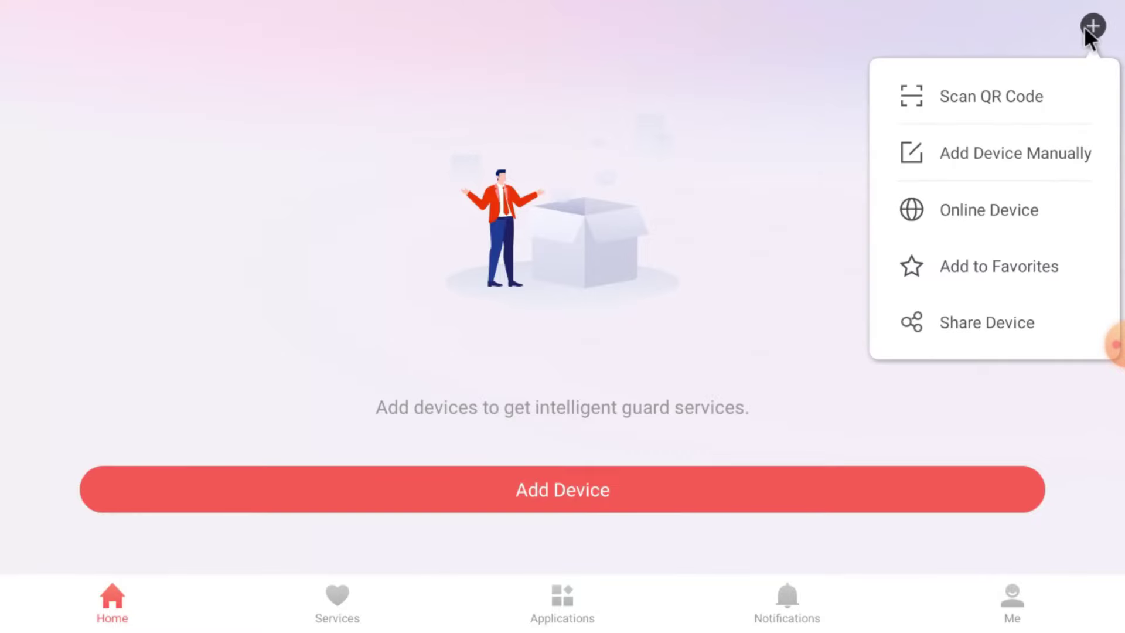
{"action": "left_click", "coordinate": [987, 219]}
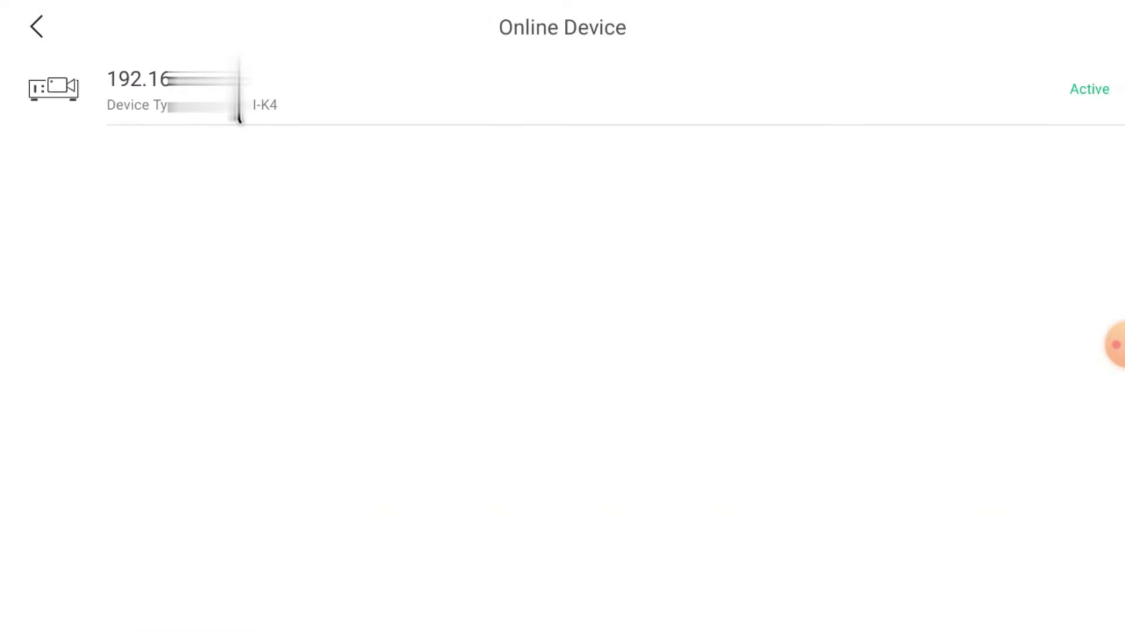
{"action": "left_click", "coordinate": [231, 94]}
{"action": "scroll", "coordinate": [417, 291], "scroll_direction": "down", "scroll_amount": 2}
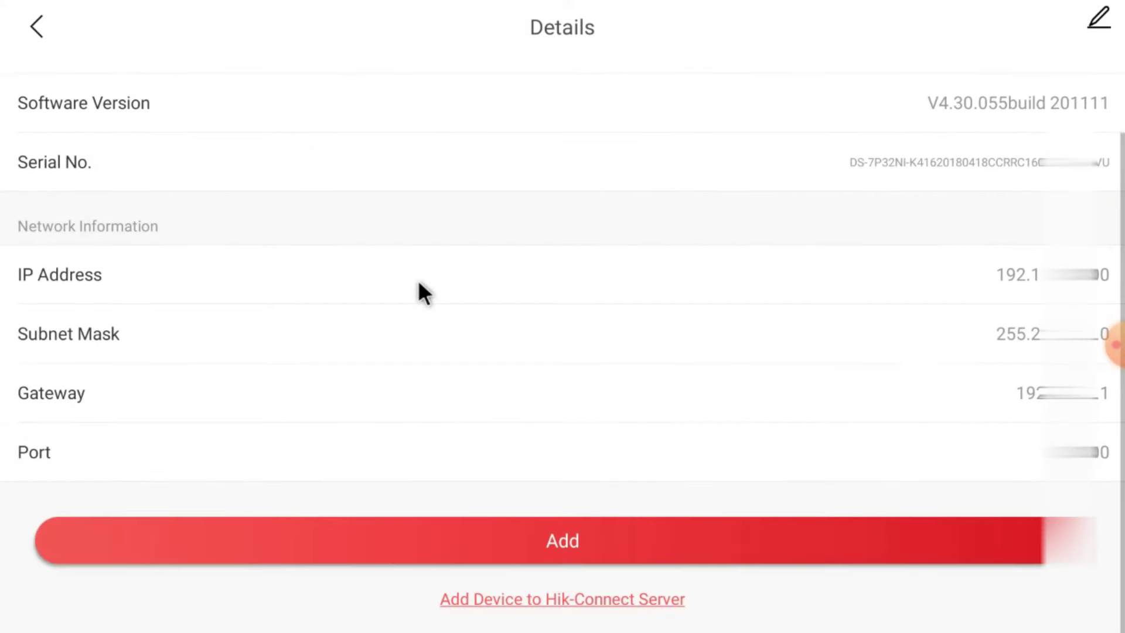
{"action": "left_click", "coordinate": [543, 599]}
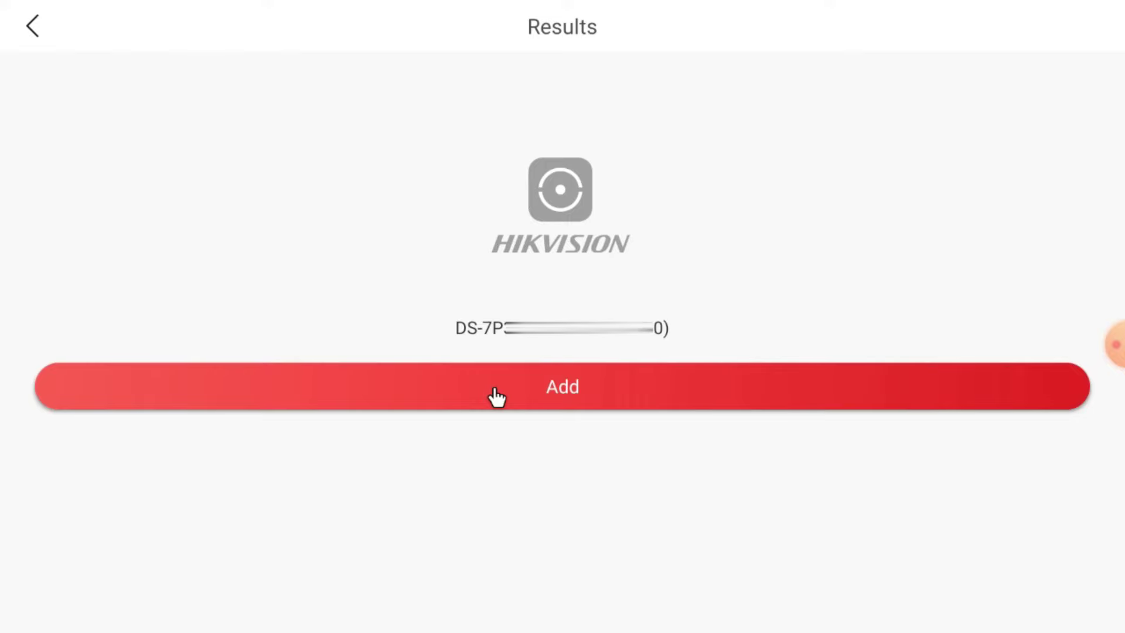
Start adding the NVR and type the device verification code into the prompt.
{"action": "left_click", "coordinate": [577, 396]}
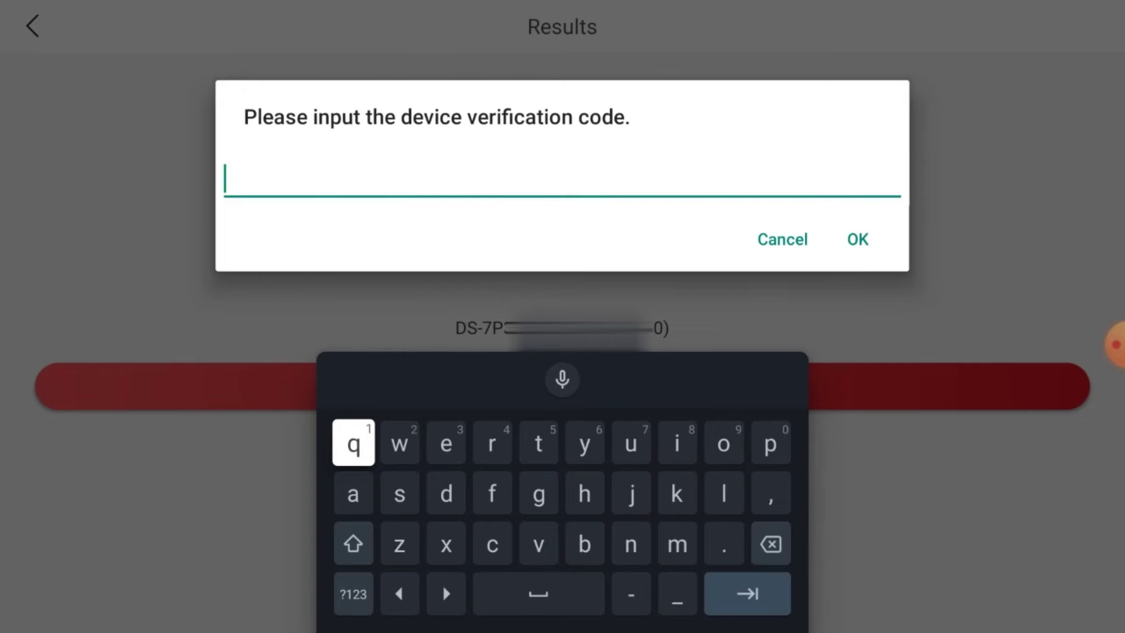
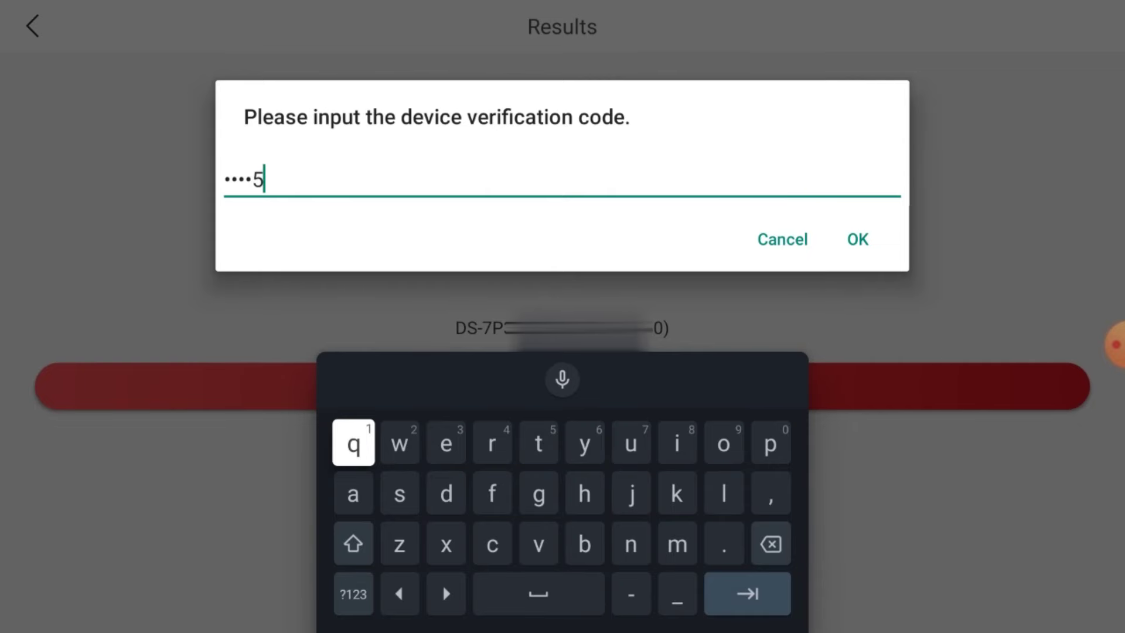